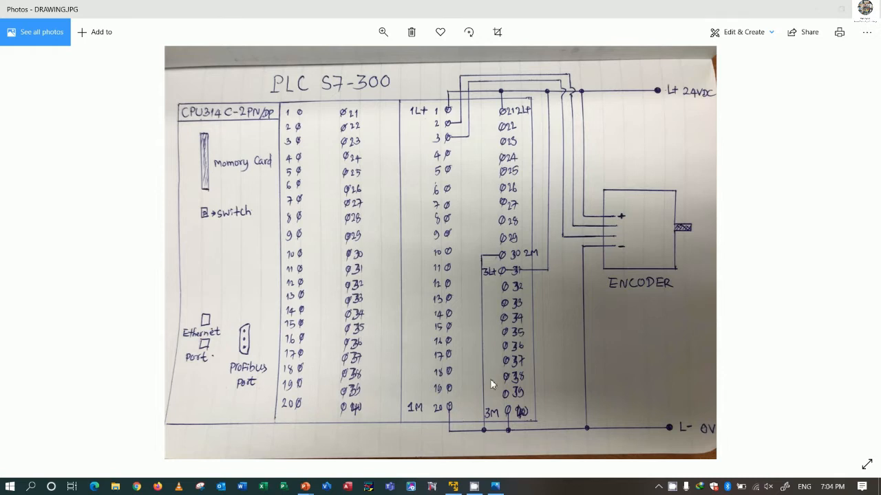
scroll(582, 283, "up", 1)
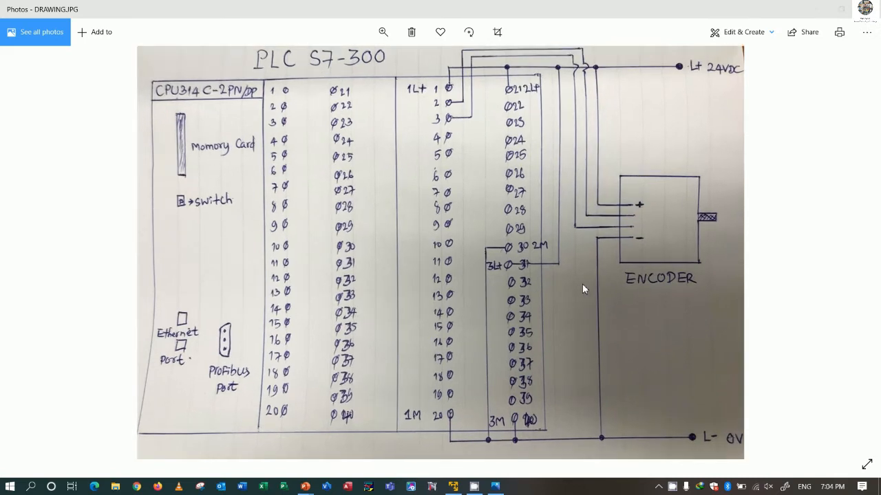
scroll(582, 283, "down", 1)
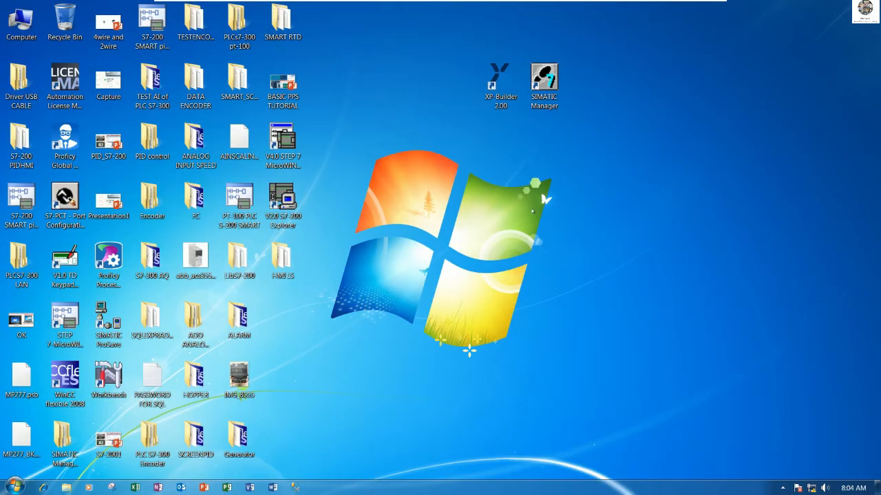
Create a desktop folder named "HMI LS Encoder" and place it beside the SIMATIC Manager shortcut
left_click(543, 81)
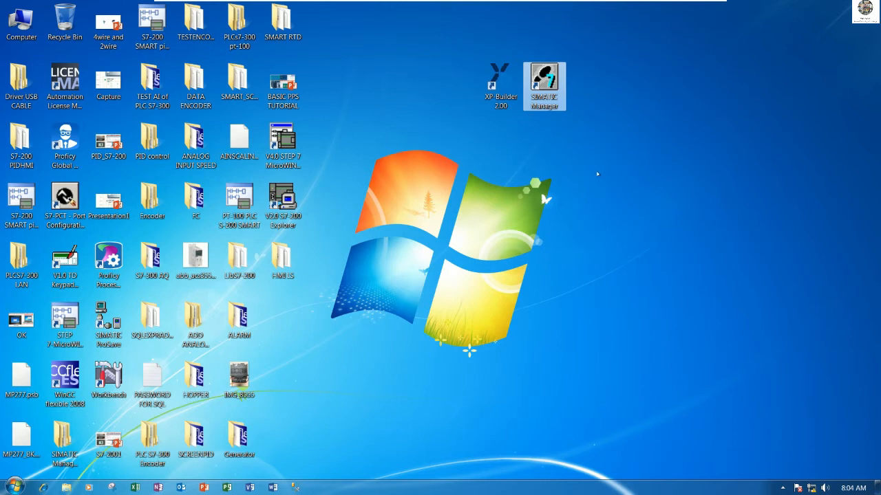
right_click(625, 129)
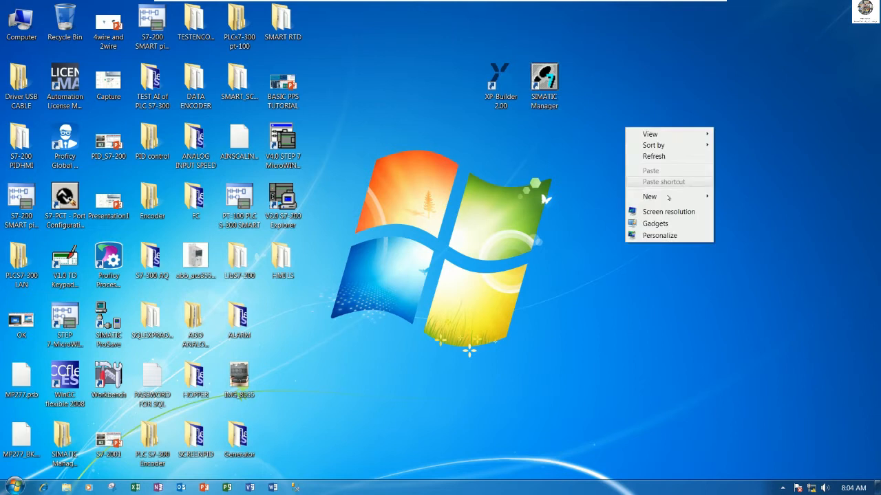
mouse_move(670, 199)
left_click(750, 126)
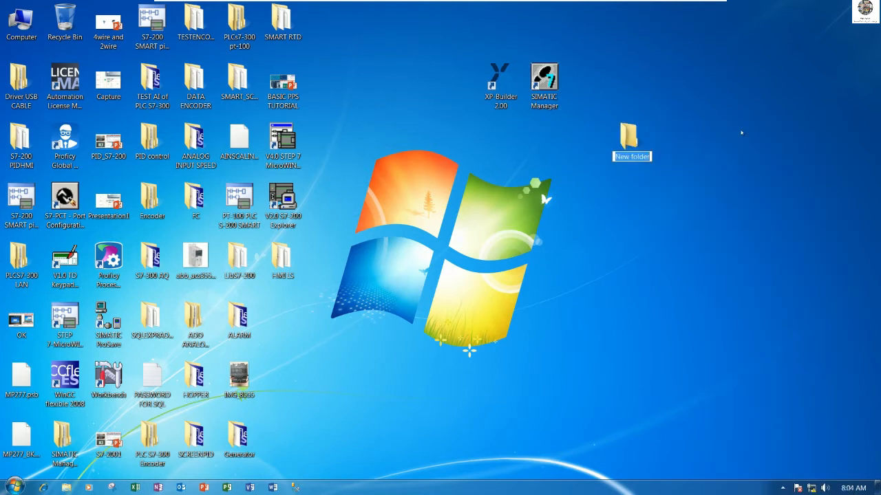
type("encoder")
key("Return")
key("Escape")
type("h")
type("MI LS")
type(" E")
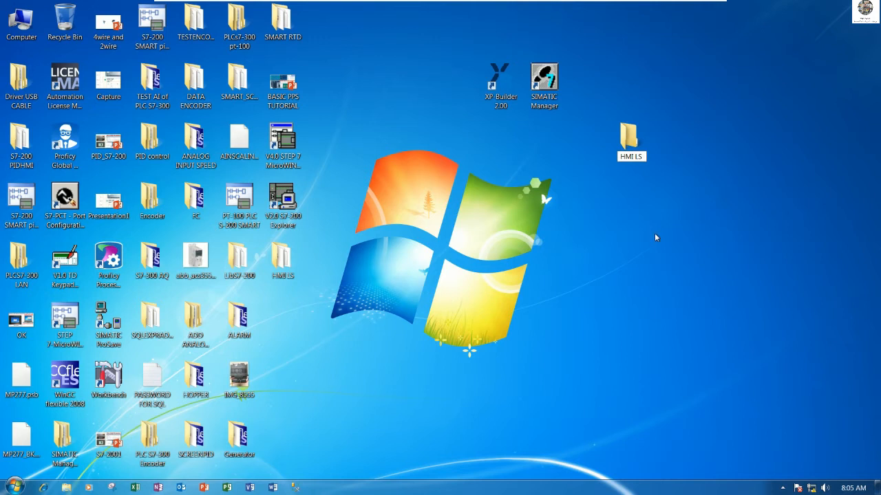
type("ncoder")
key("Return")
left_click_drag(630, 143, 637, 82)
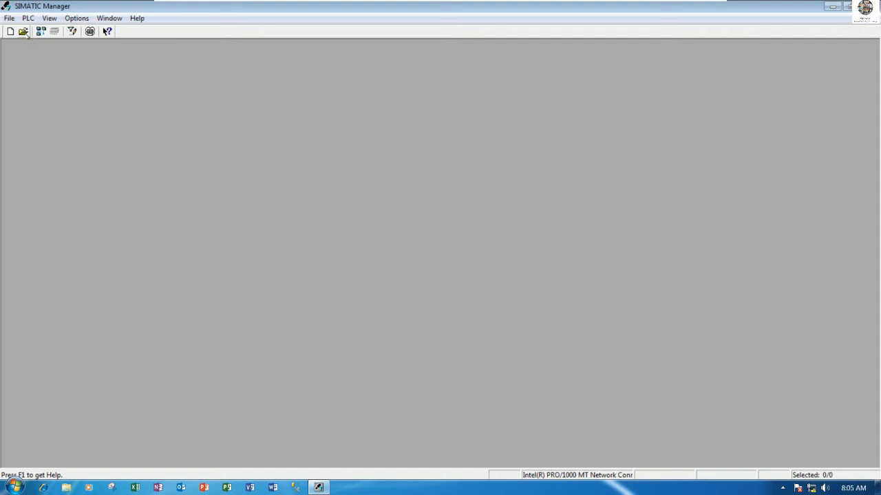
Start a new project in SIMATIC Manager and set its storage location to the desktop folder HMI LS Encoder
left_click(9, 19)
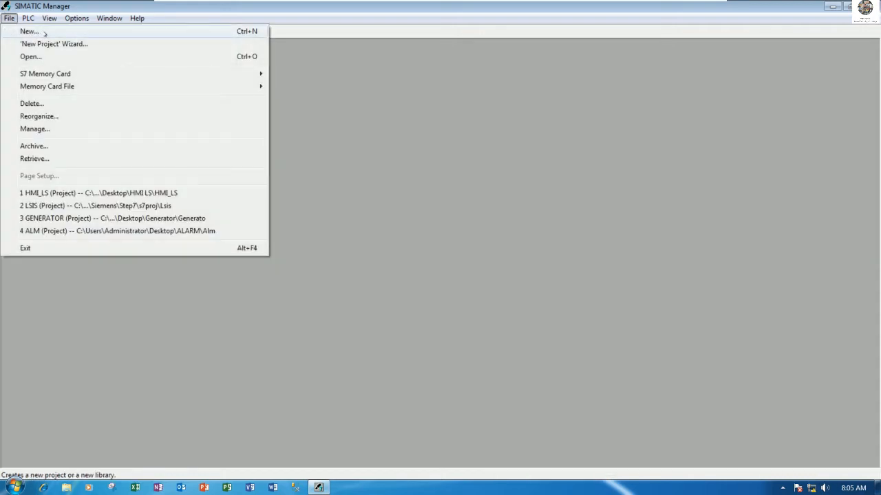
left_click(28, 30)
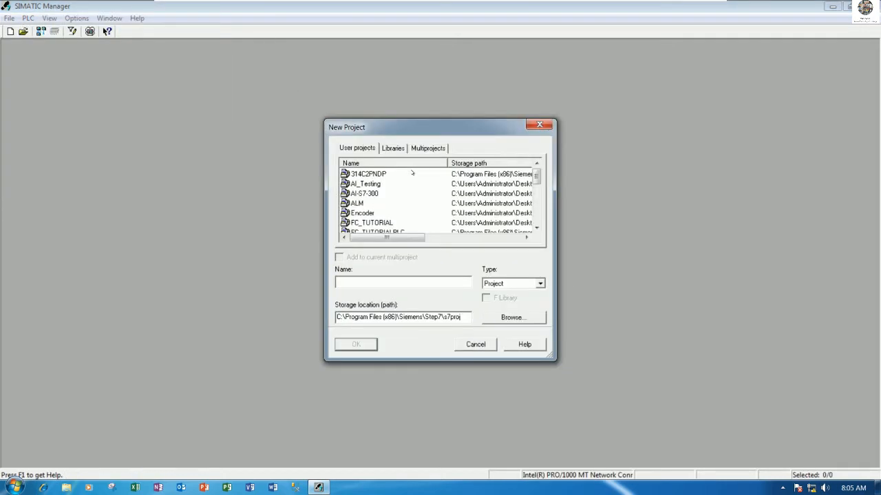
left_click(500, 317)
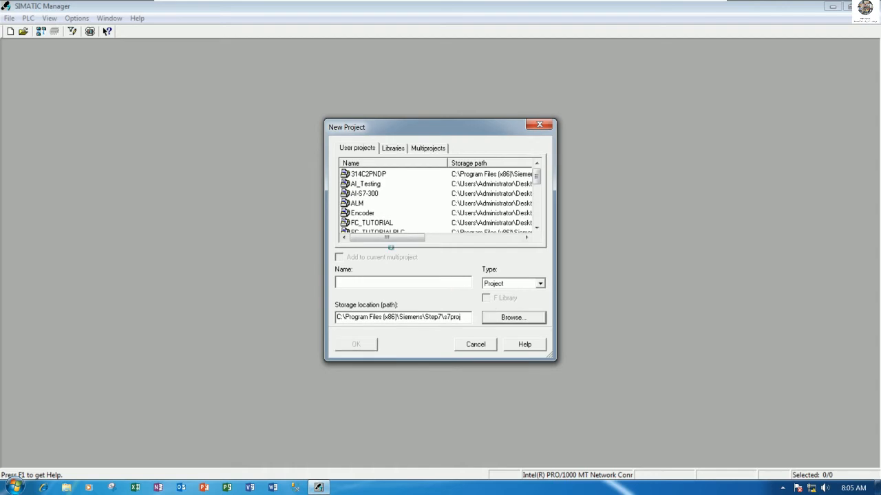
left_click_drag(514, 224, 515, 277)
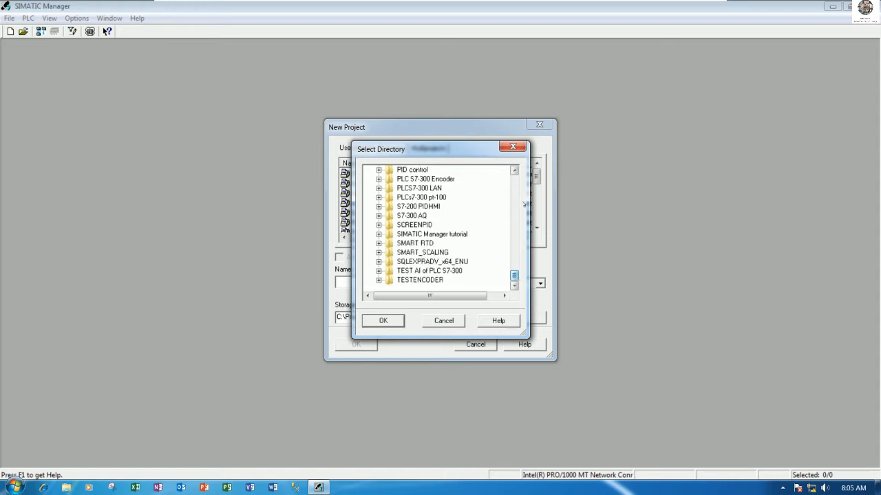
left_click(514, 170)
left_click(513, 170)
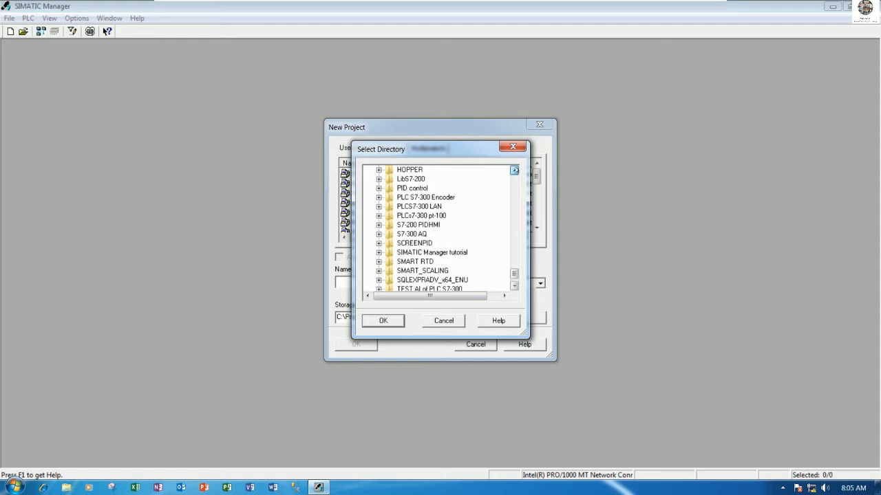
left_click(514, 170)
left_click(514, 170)
left_click(514, 170)
left_click(513, 170)
left_click(421, 198)
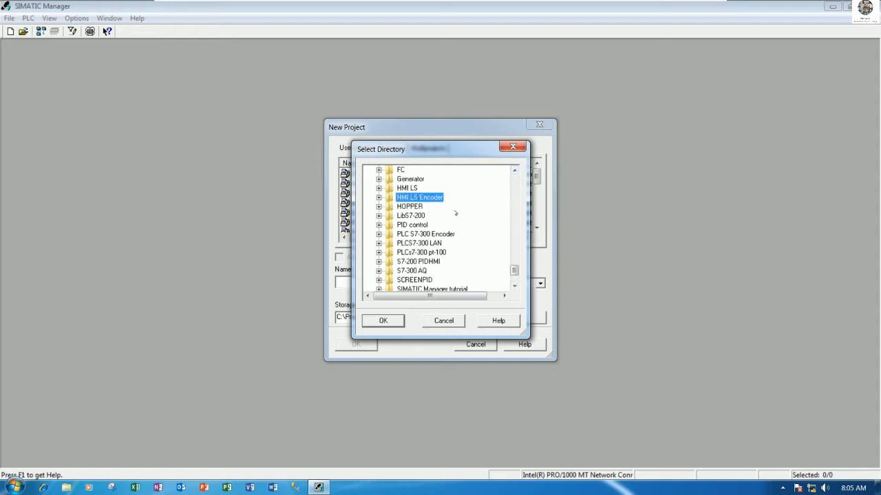
left_click(383, 322)
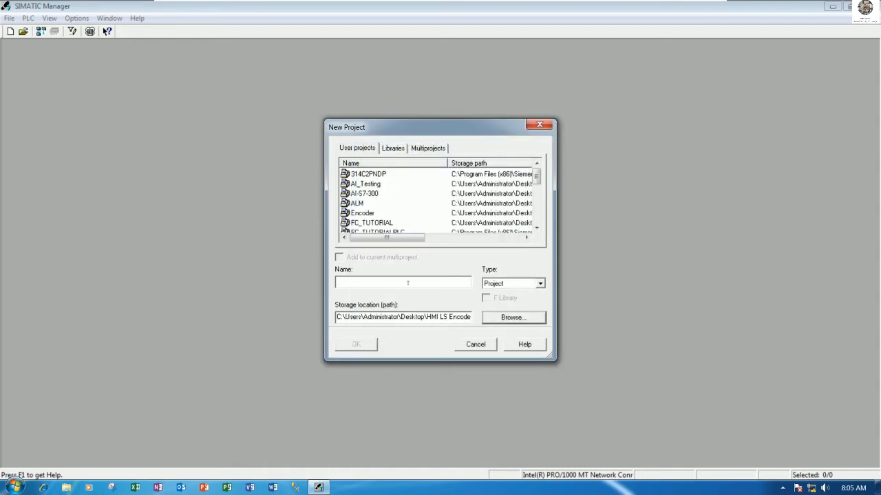
Name the new project LSENCODER and create it
left_click(407, 283)
type("LSENCODER")
key("Return")
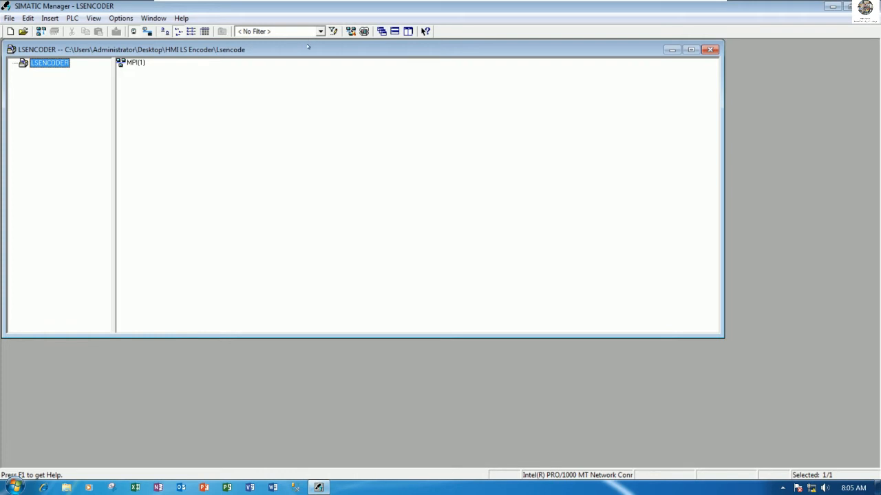
Maximize the project window and insert a SIMATIC 300 station named ENCODR into the LSENCODER project
double_click(309, 46)
right_click(64, 46)
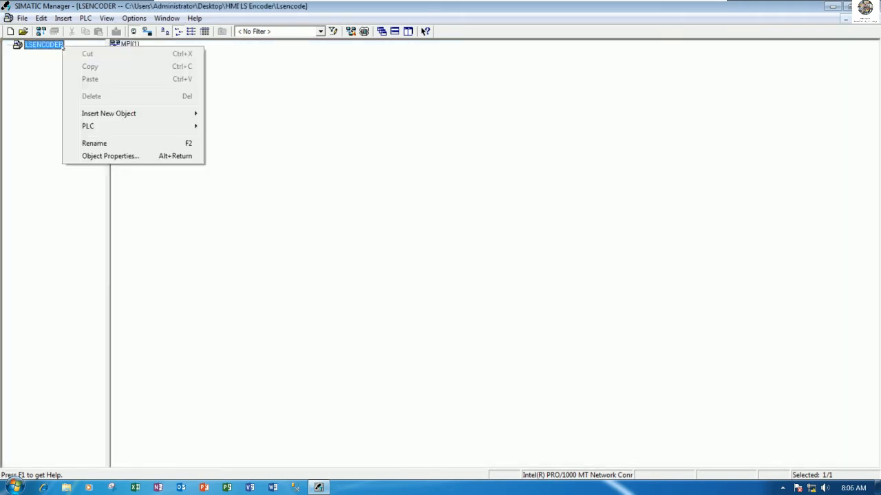
mouse_move(167, 113)
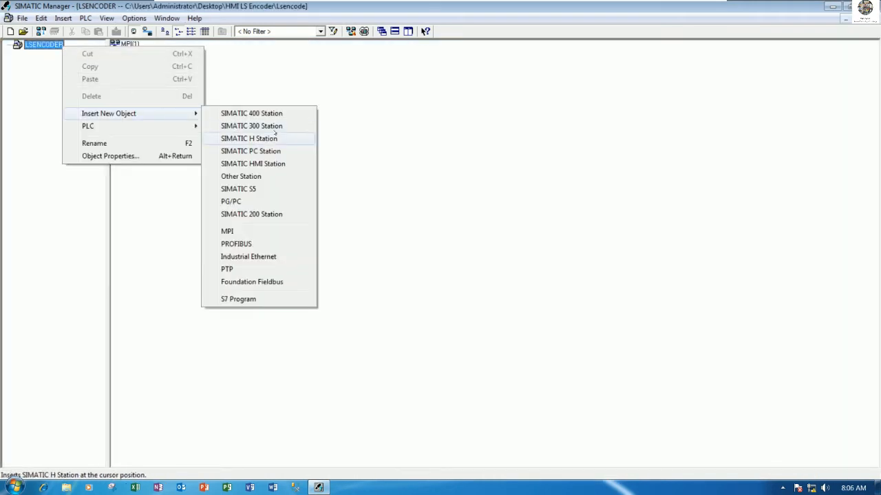
left_click(273, 127)
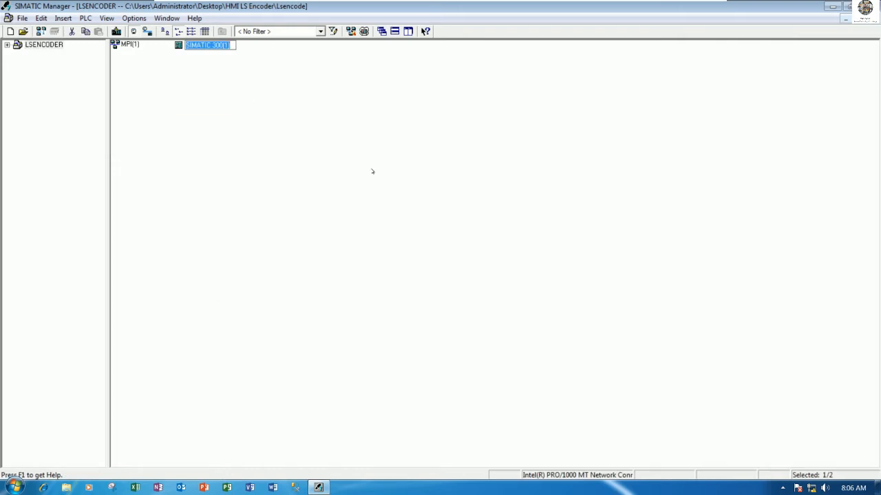
type("ENCODR")
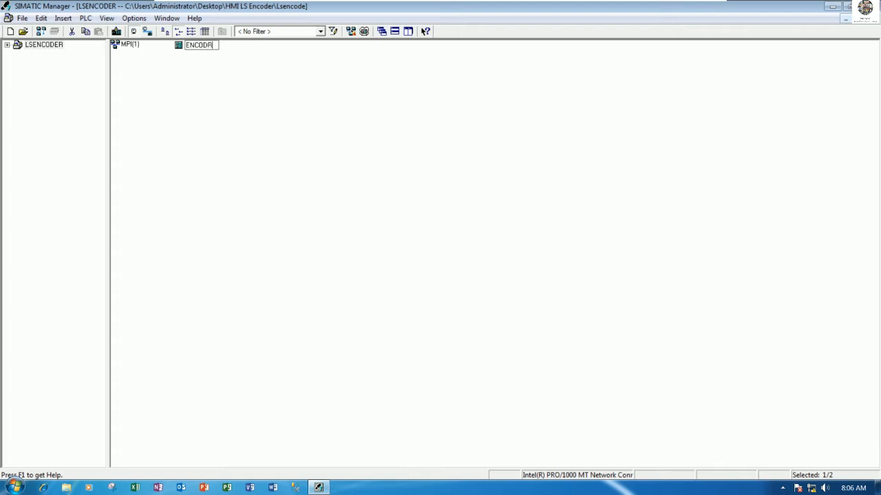
key("Return")
left_click(371, 178)
Open the hardware configuration of the ENCODR station
double_click(198, 44)
left_click(140, 46)
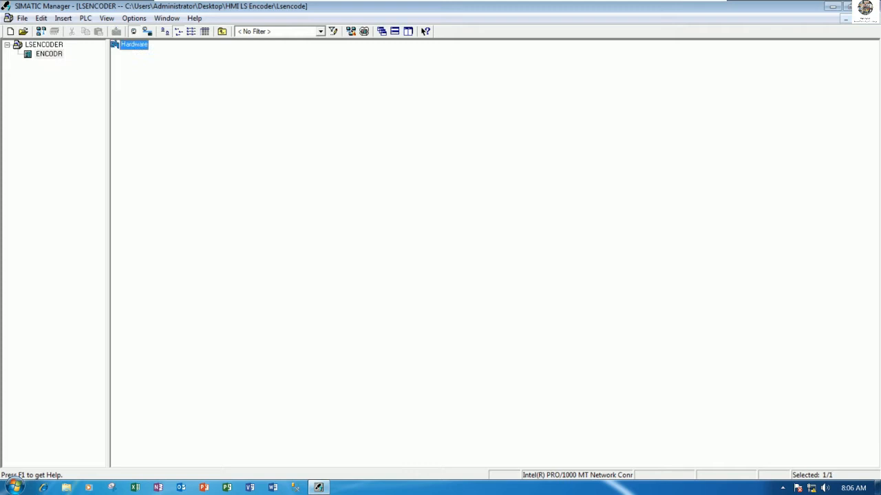
double_click(135, 45)
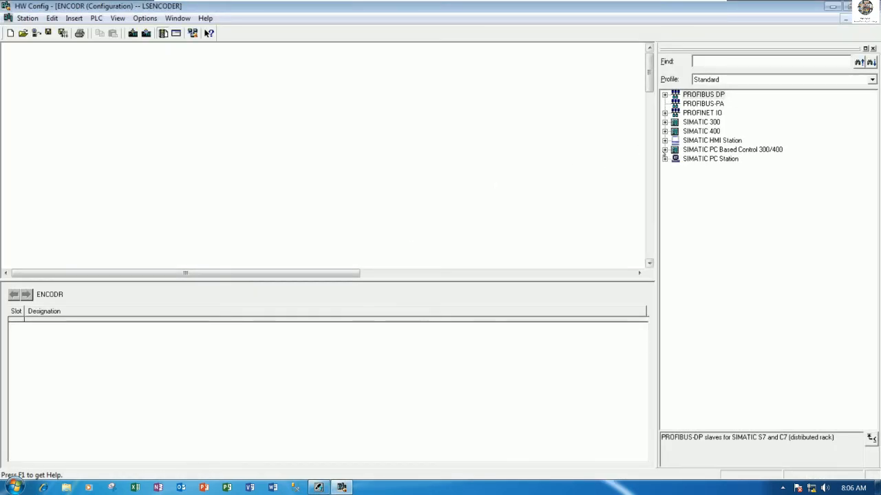
Add a RACK-300 rail from the SIMATIC 300 catalog and enlarge its window to fill the configuration area
left_click(664, 122)
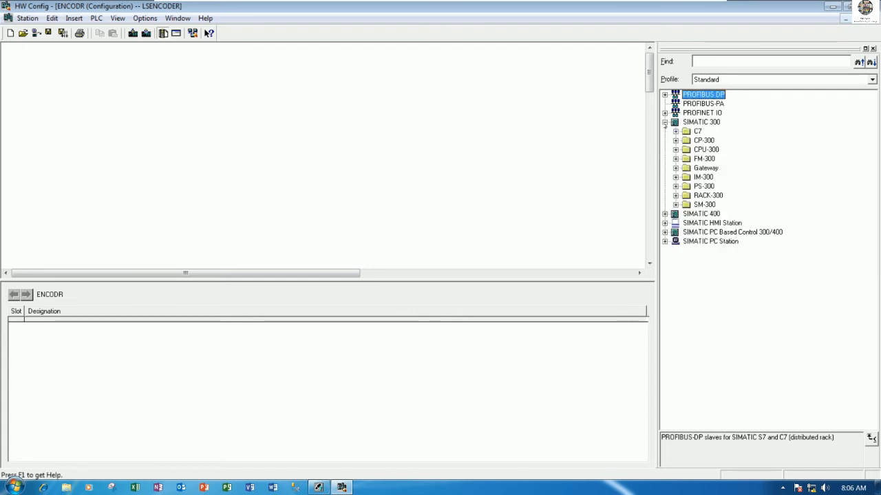
left_click(676, 195)
left_click(709, 204)
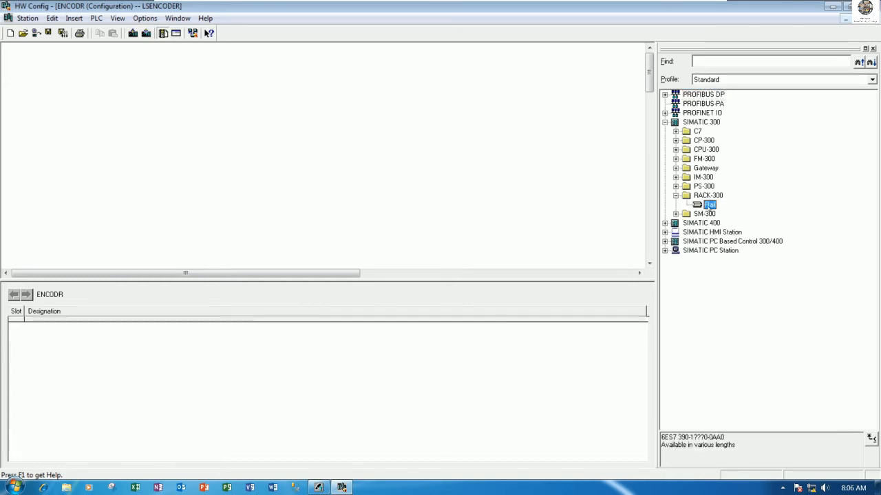
left_click_drag(579, 198, 20, 56)
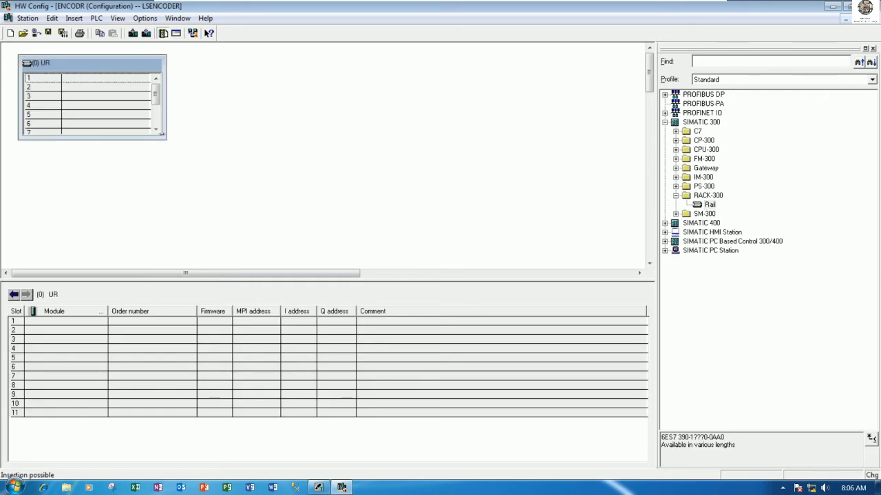
left_click_drag(167, 139, 643, 266)
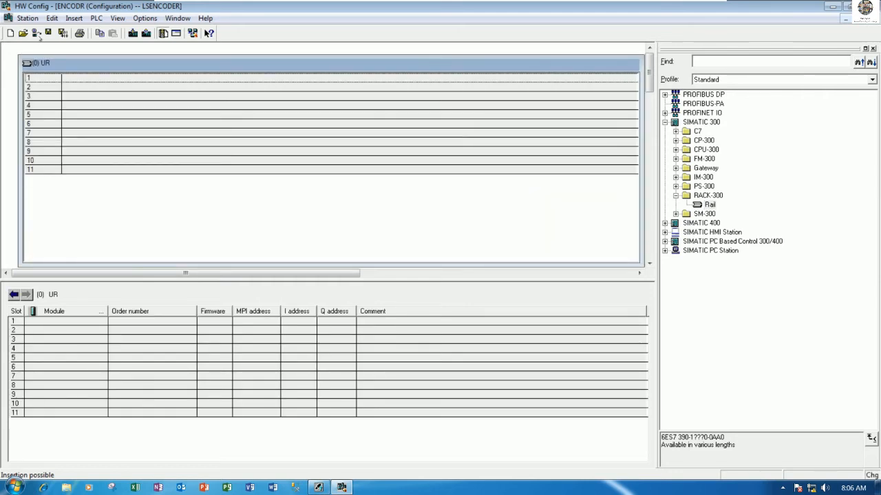
left_click_drag(20, 55, 3, 43)
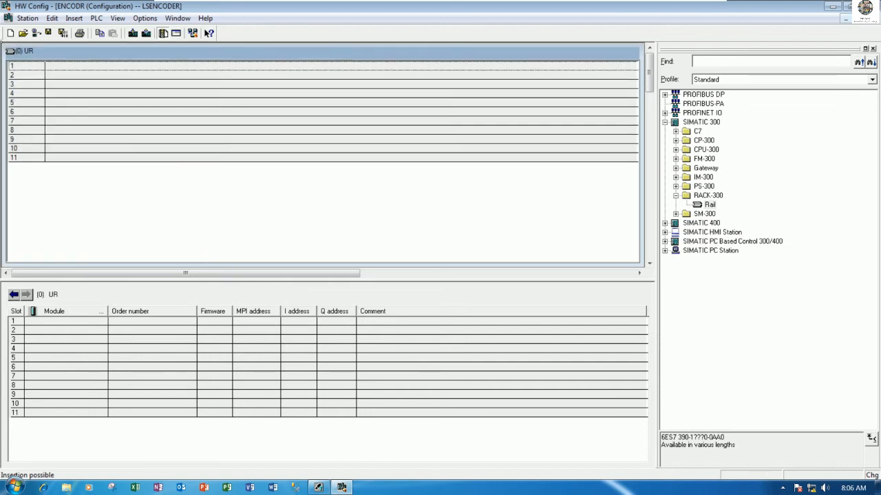
Insert the PS 307 10A power supply, order number 6ES7 307-1KA00-0AA0, into slot 1 of the rack
left_click(675, 195)
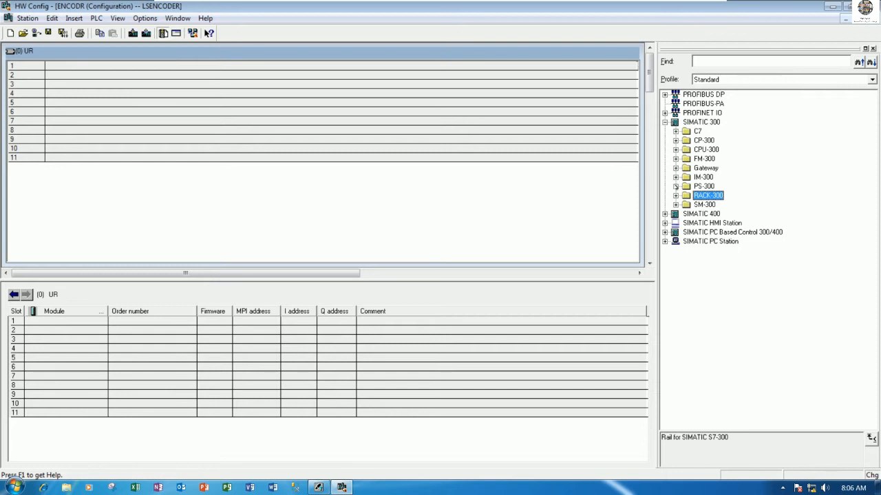
left_click(676, 187)
left_click(729, 205)
left_click_drag(730, 205, 62, 69)
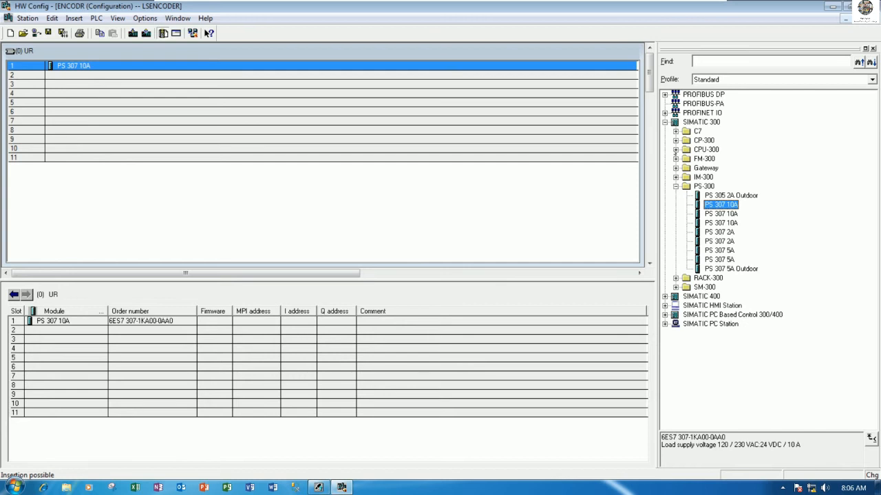
Insert the CPU 314C-2 PN/DP, order number 6ES7 314-6EH04-0AB0, version V3.3, into slot 2 of the rack
left_click(675, 149)
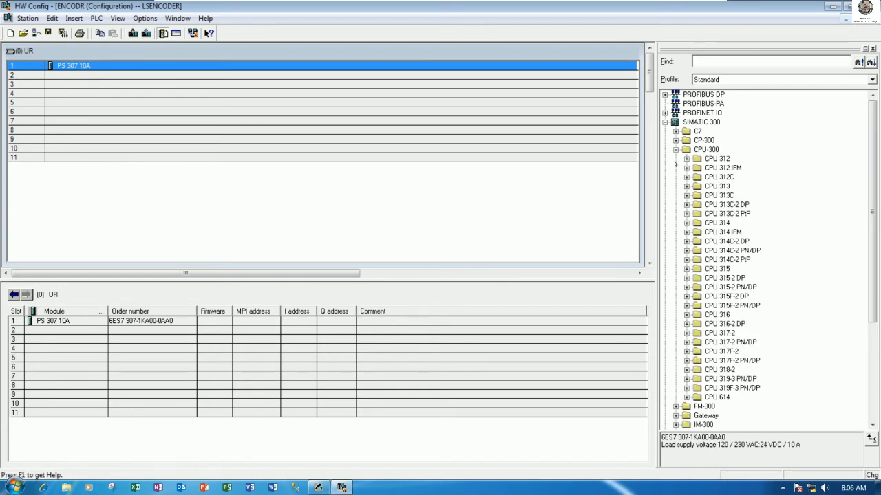
left_click(709, 252)
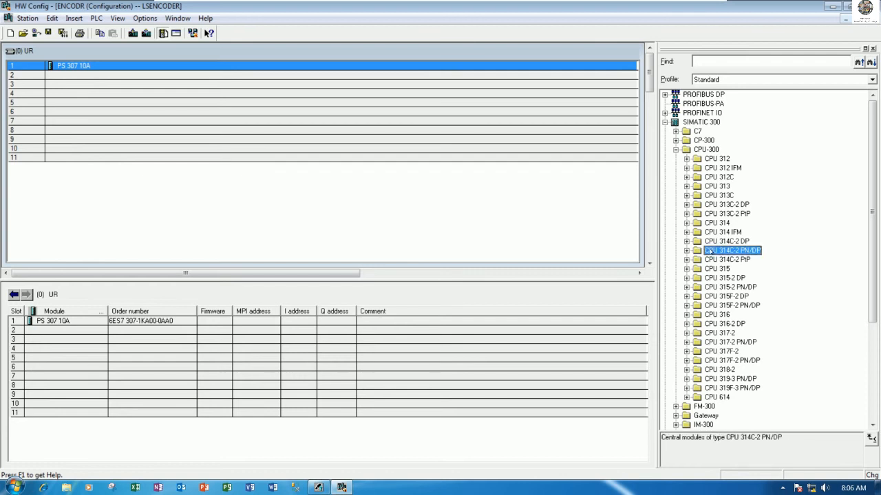
left_click(687, 252)
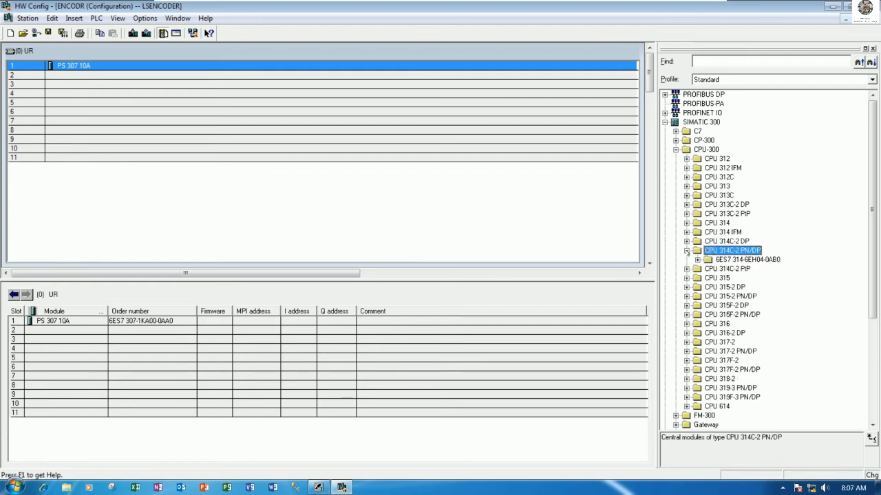
left_click(697, 260)
left_click(732, 269)
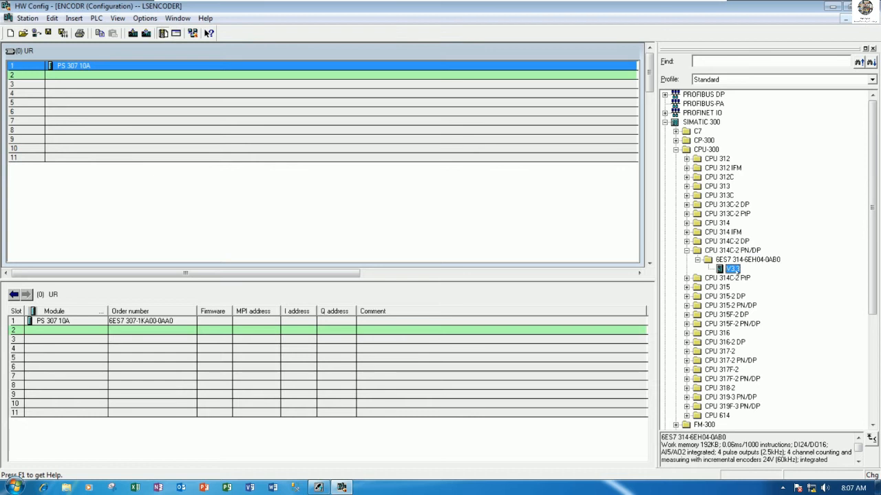
left_click_drag(733, 271, 100, 81)
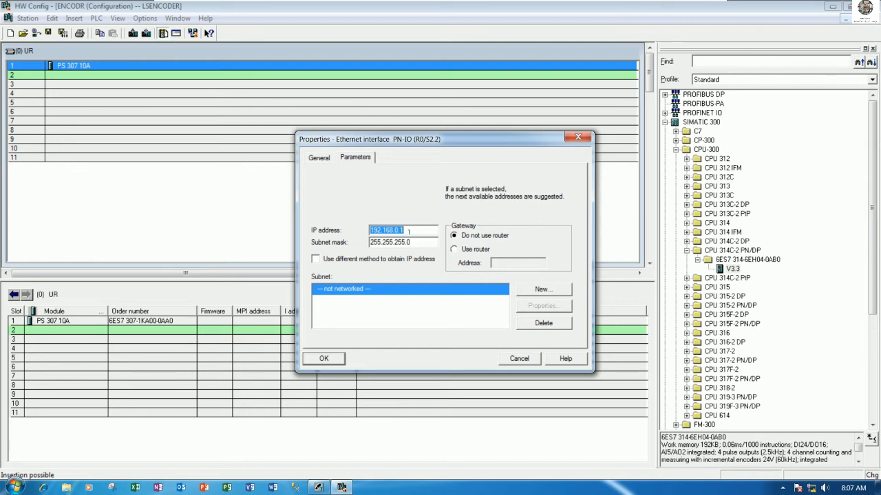
Accept the CPU's Ethernet interface with IP address 192.168.0.1, subnet mask 255.255.255.0 and no subnet
left_click_drag(339, 229, 409, 230)
left_click_drag(411, 241, 362, 242)
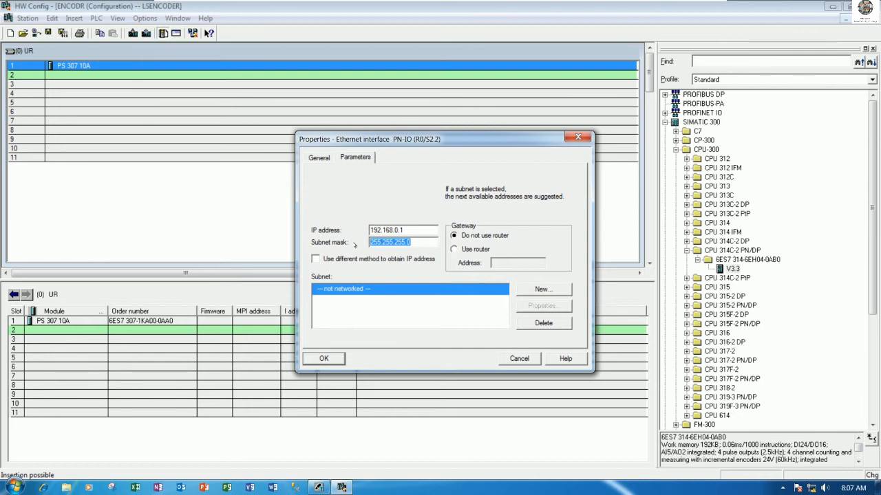
left_click(413, 242)
left_click(333, 359)
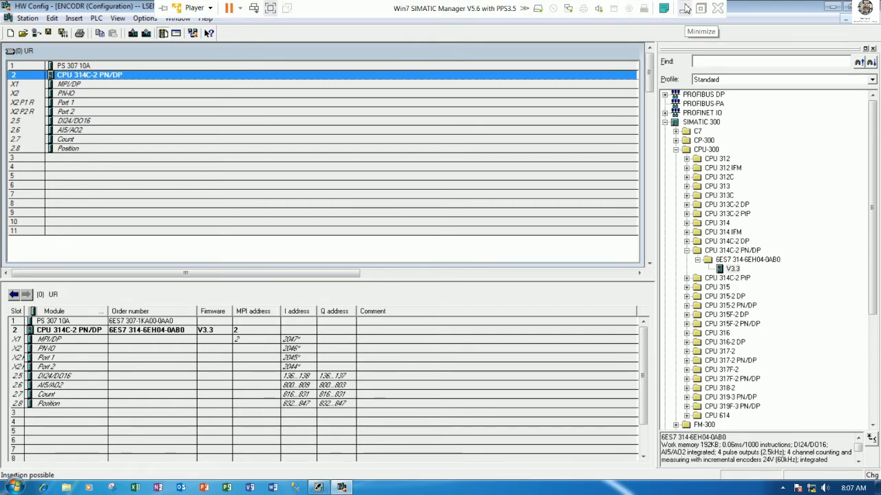
Switch to the Photos window to examine the encoder wiring drawing, and return to the hardware configuration
left_click(685, 6)
mouse_move(318, 480)
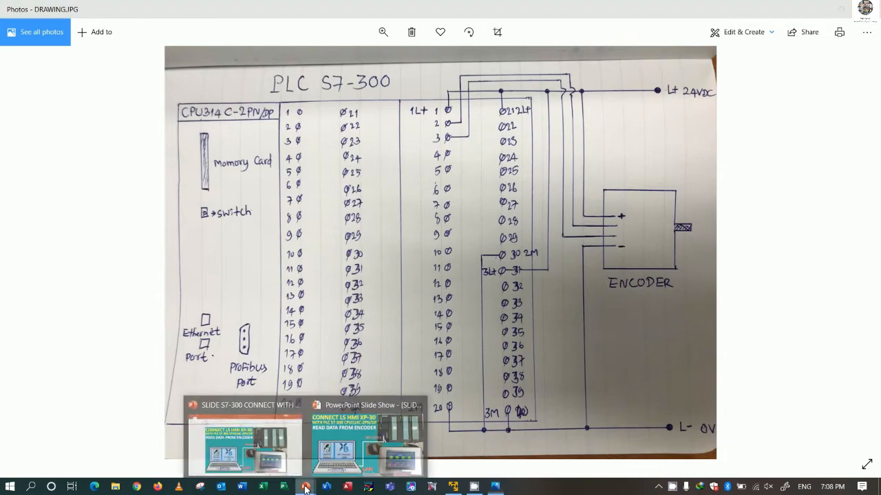
left_click(492, 447)
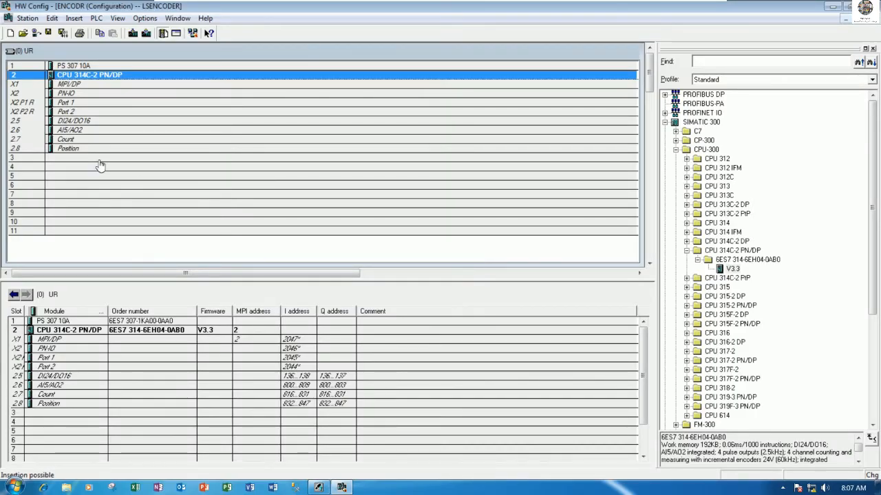
Insert the SM 331 AI8x12Bit analog input module, order number 6ES7 331-7KF02-0AB0, from the SM-300 catalog into slot 4
left_click(686, 250)
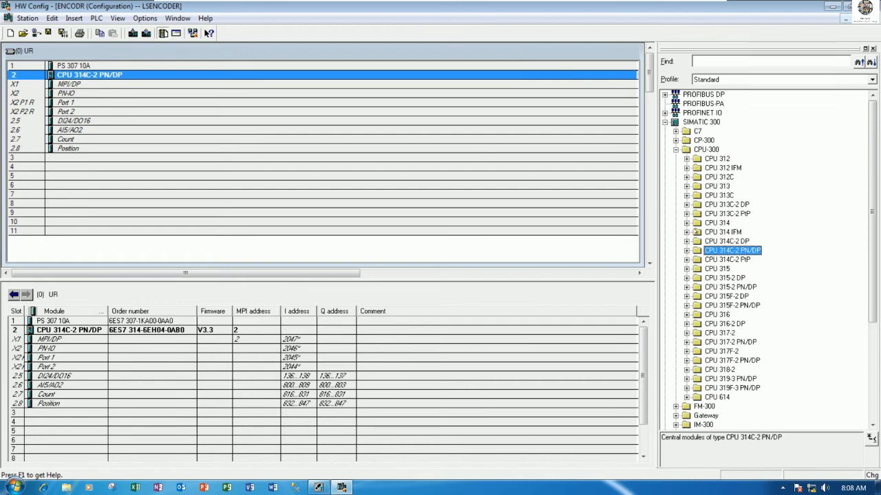
left_click(676, 150)
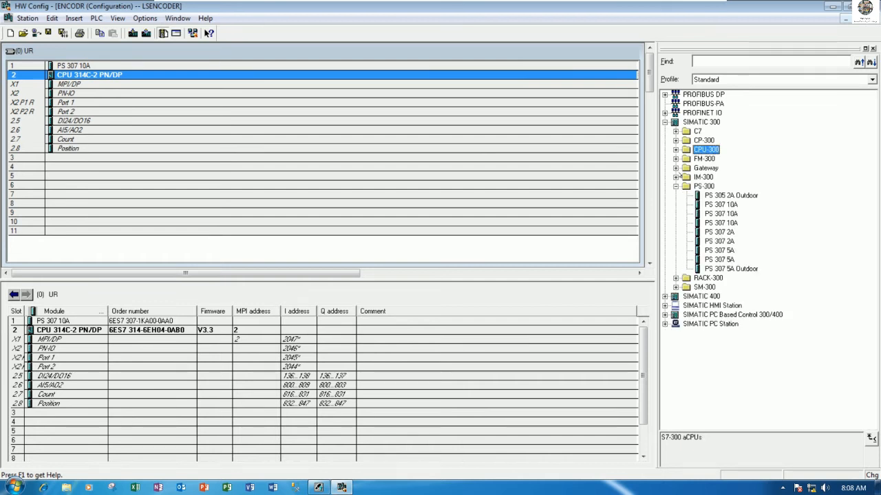
left_click(675, 177)
left_click(675, 177)
left_click(676, 286)
left_click(687, 296)
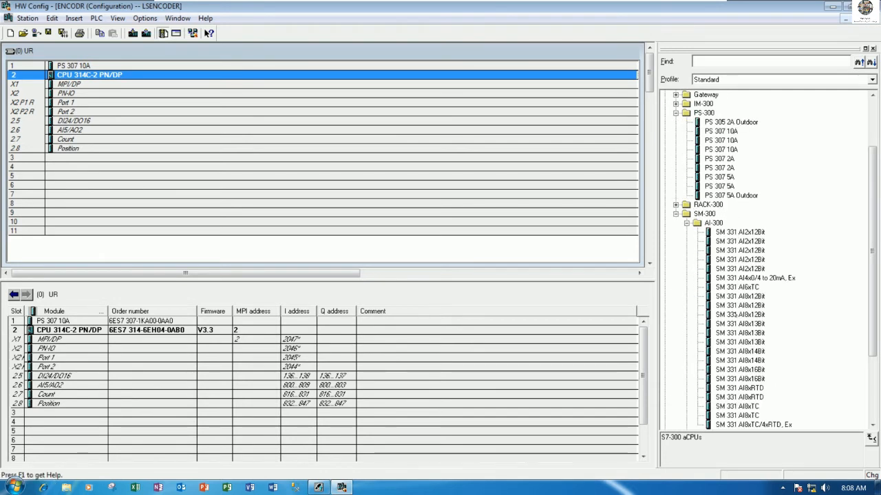
left_click(735, 315)
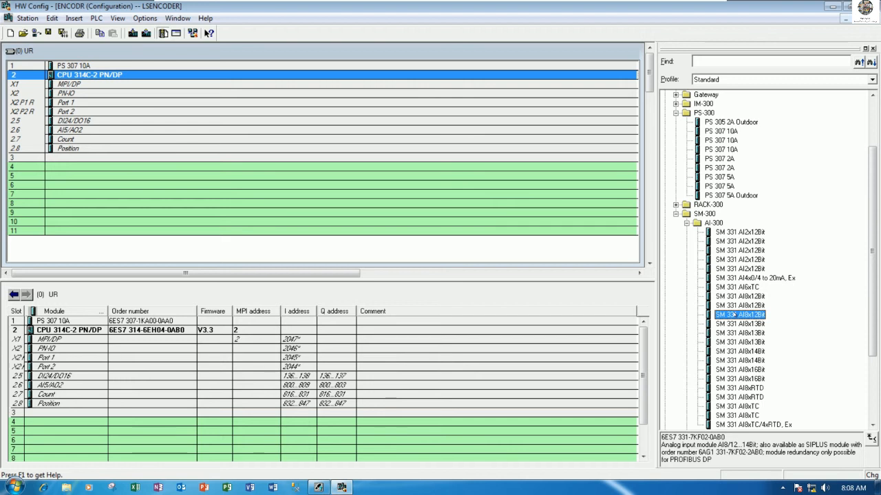
left_click_drag(724, 438, 666, 438)
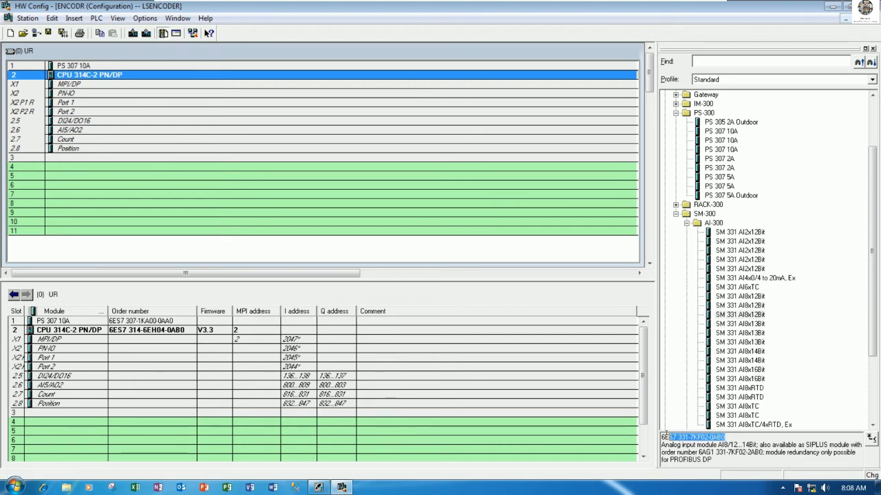
left_click_drag(740, 315, 75, 168)
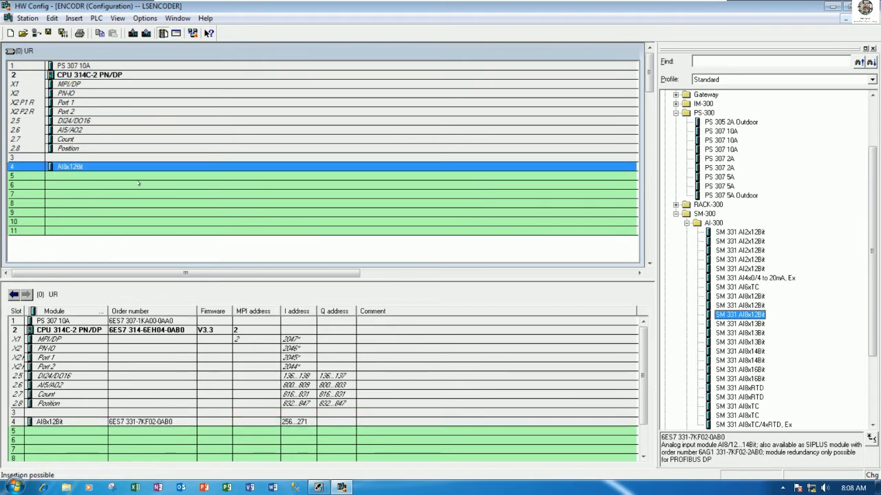
In the AI8x12Bit module's input properties, set the measuring type of inputs 0-1 and 2-3 to RT, resistor (thermal, lin.)
double_click(101, 167)
left_click(370, 140)
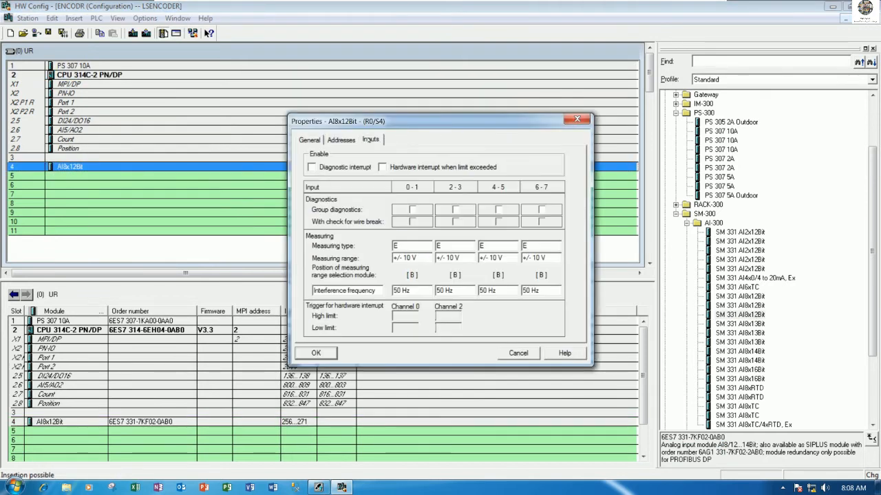
left_click_drag(428, 121, 483, 59)
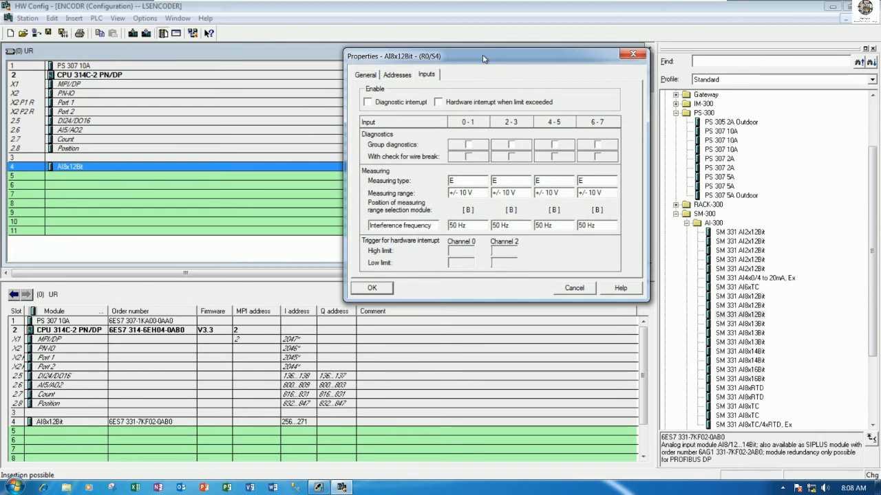
left_click(471, 180)
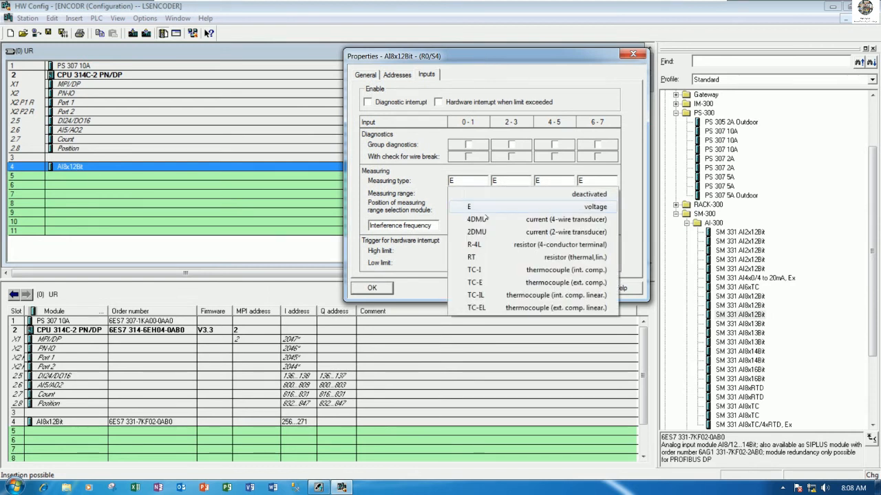
left_click(487, 257)
left_click(510, 180)
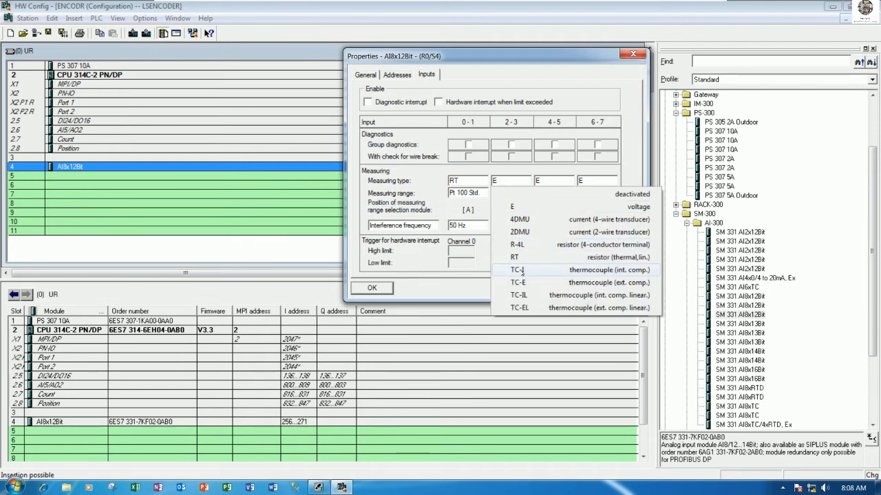
left_click(518, 256)
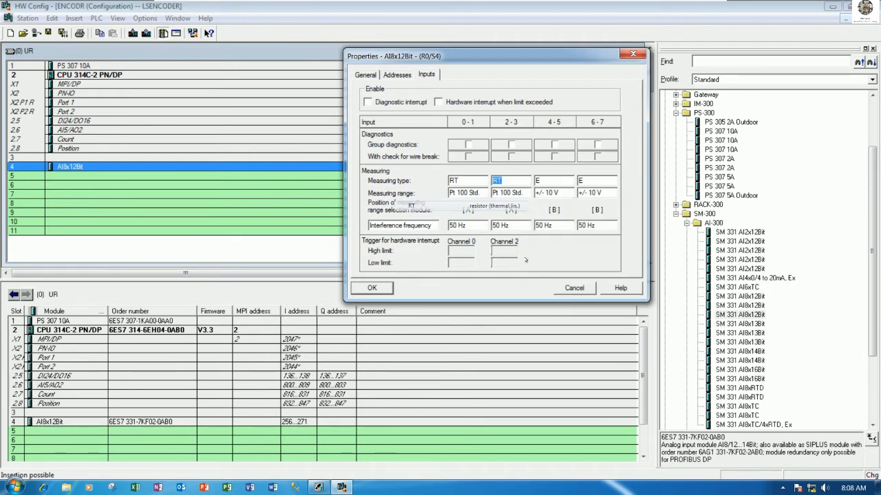
Set the measuring type of inputs 4-5 and 6-7 to 4DMU, current (4-wire transducer), and accept the module properties
left_click(554, 180)
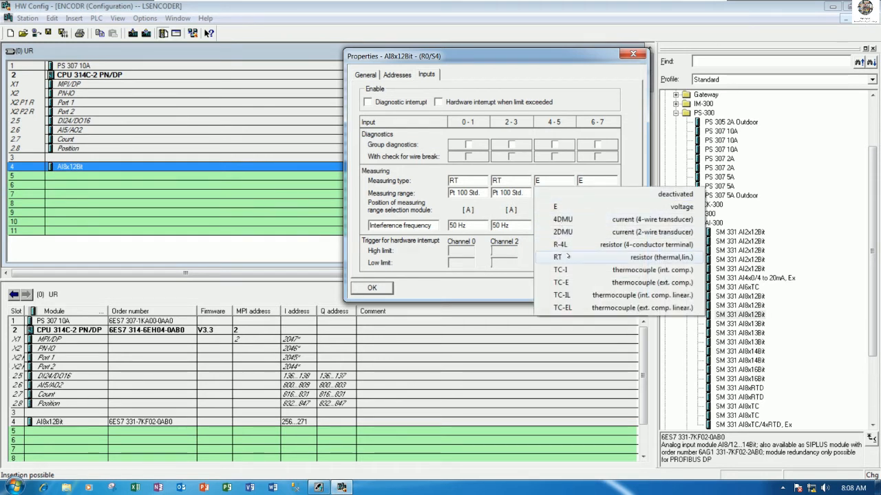
left_click(562, 219)
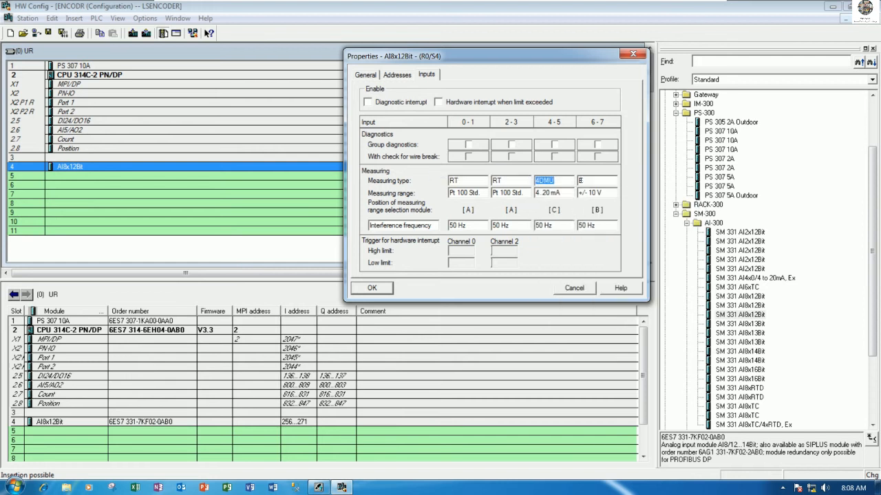
left_click(581, 181)
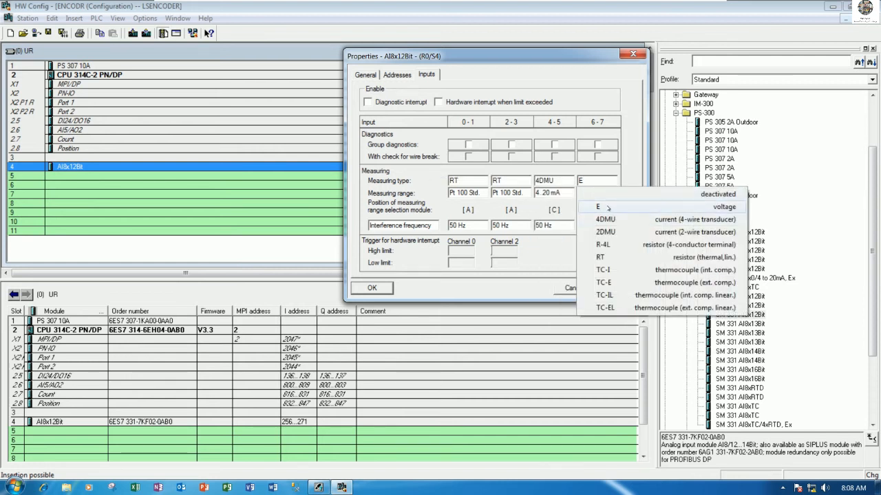
left_click(608, 219)
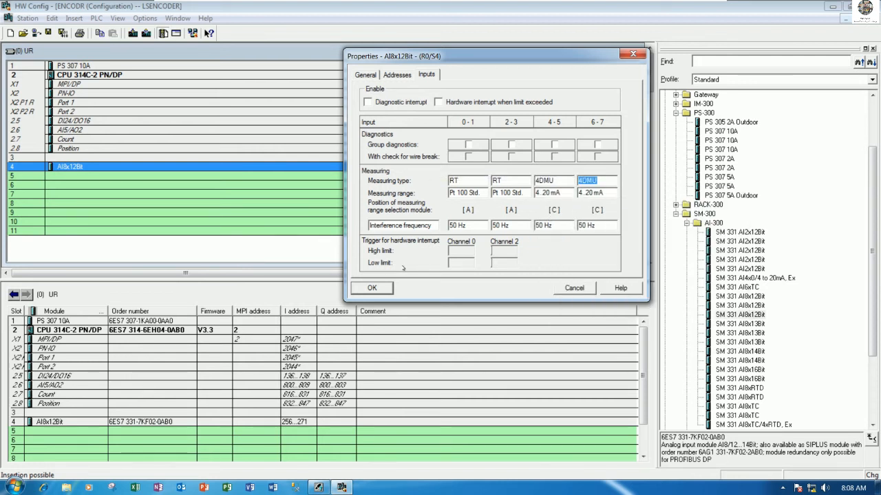
left_click(372, 288)
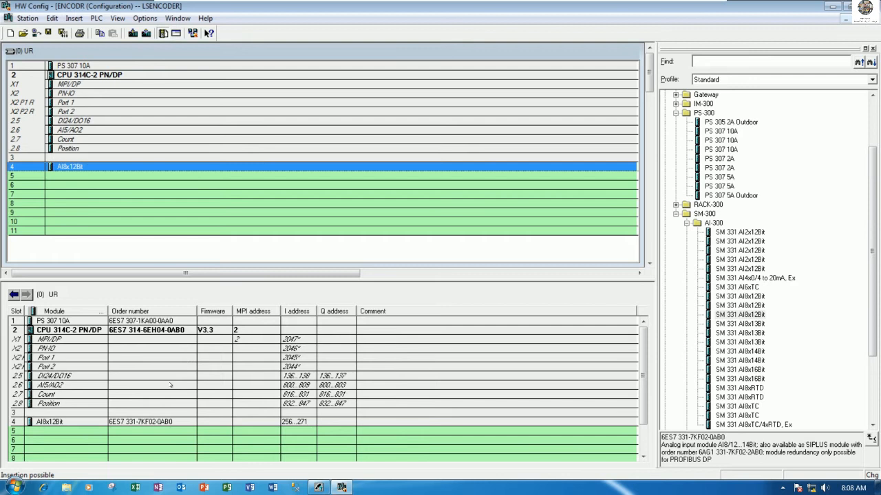
Set channel 0 of the CPU's Count submodule to Count continuously and accept loading the defaults for that mode
left_click(100, 396)
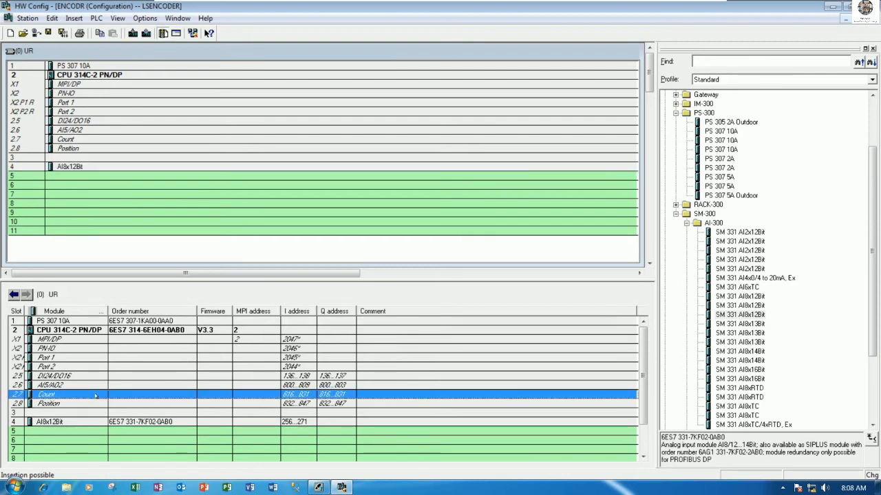
double_click(96, 395)
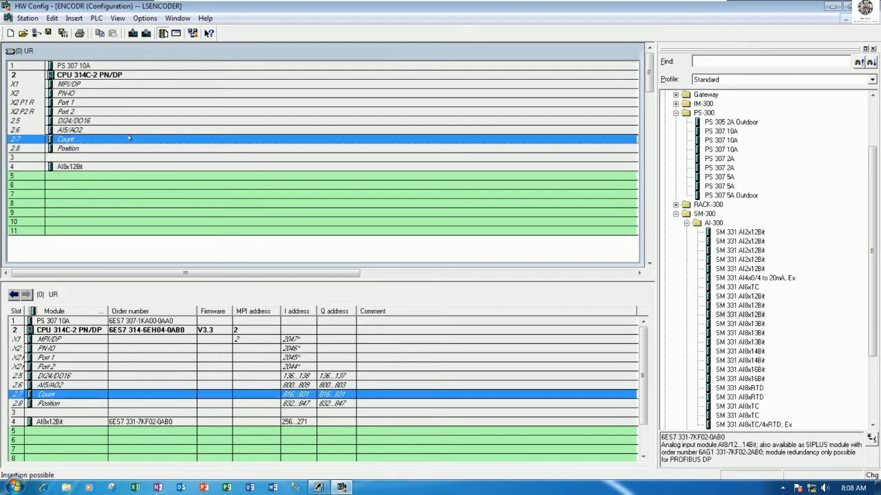
left_click_drag(414, 119, 443, 51)
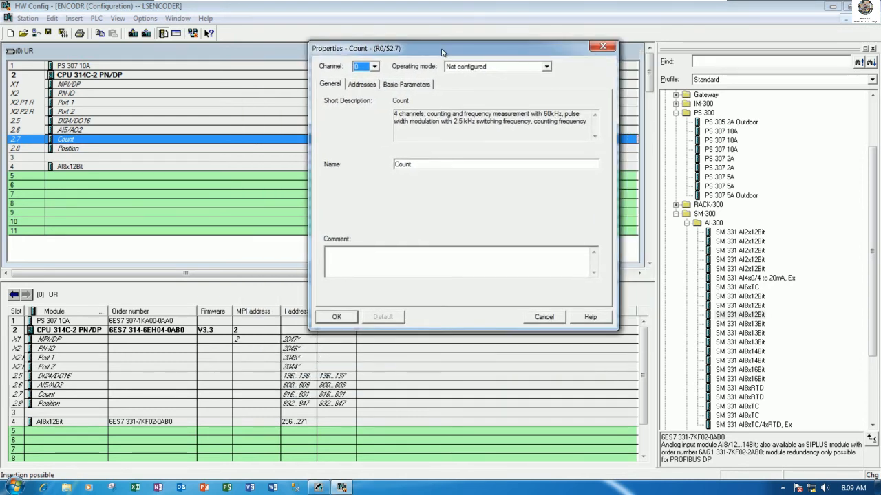
left_click(374, 66)
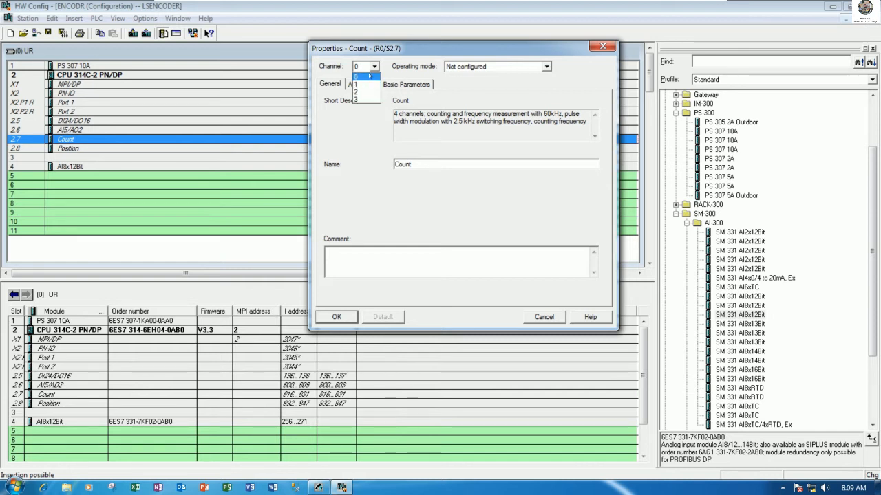
left_click(370, 76)
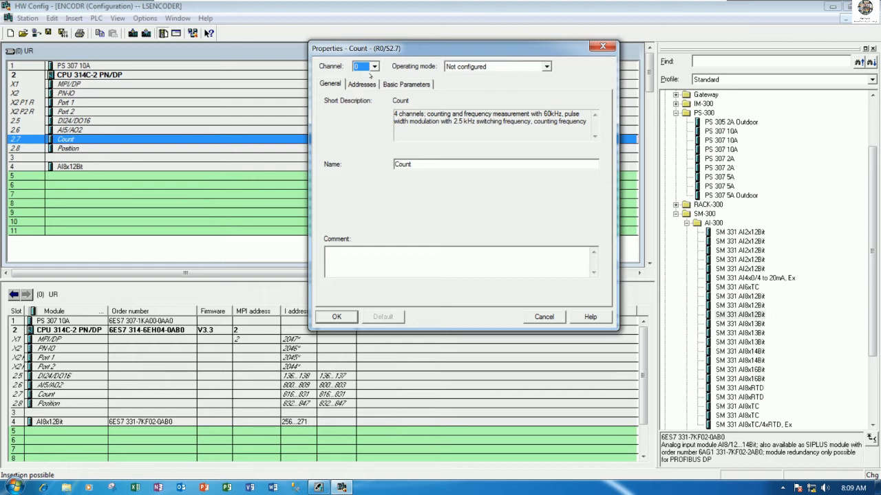
left_click(524, 67)
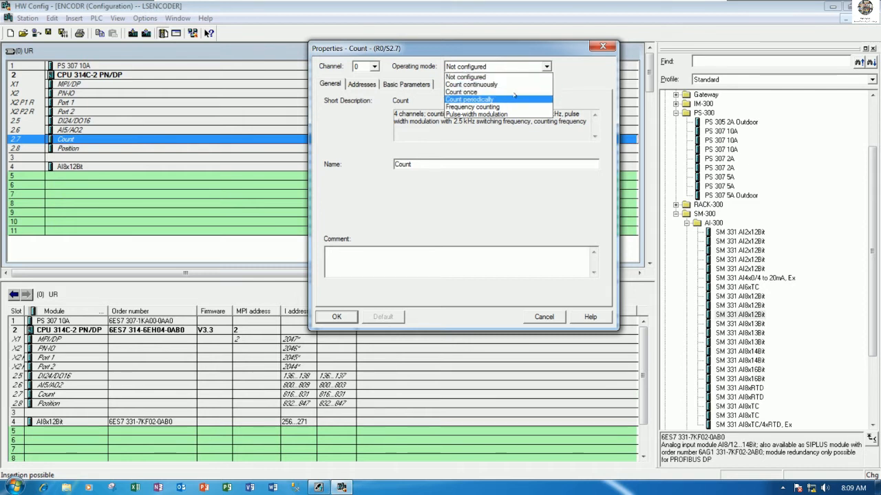
left_click(518, 86)
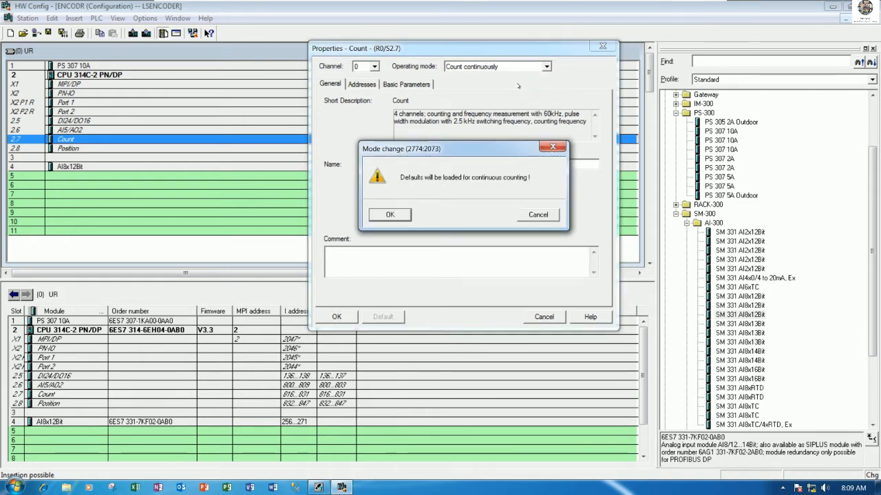
left_click(390, 215)
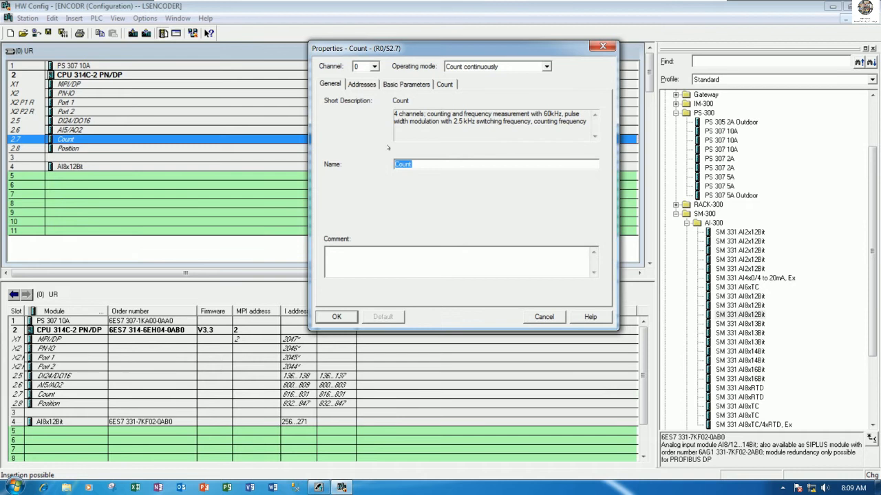
Check the Count submodule's input and output address settings, particularly the input start address
left_click(363, 84)
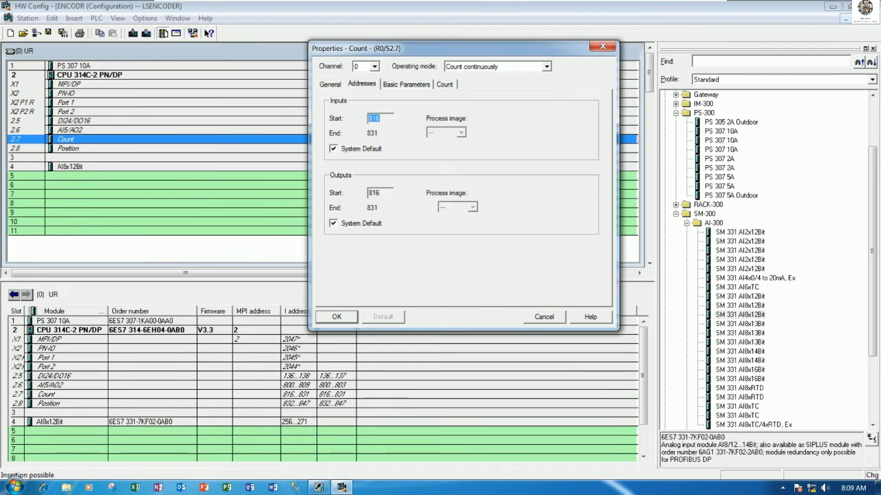
double_click(382, 118)
left_click(384, 118)
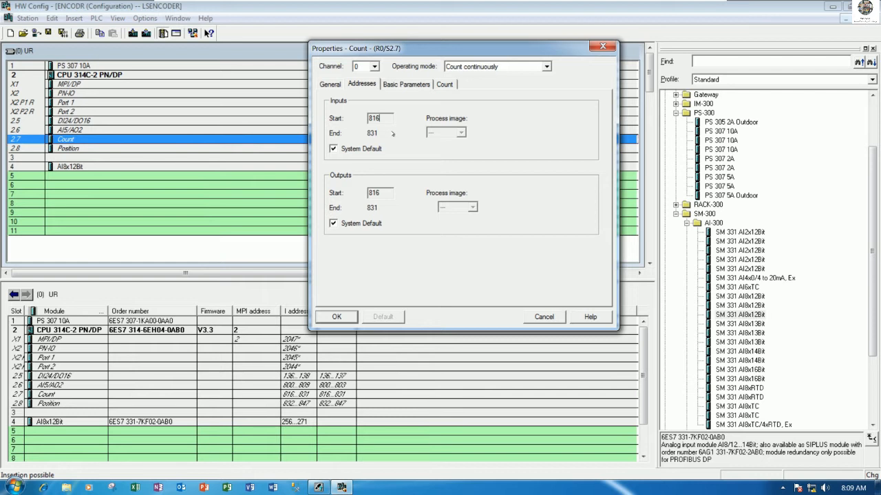
left_click_drag(386, 118, 359, 119)
left_click(380, 118)
double_click(387, 117)
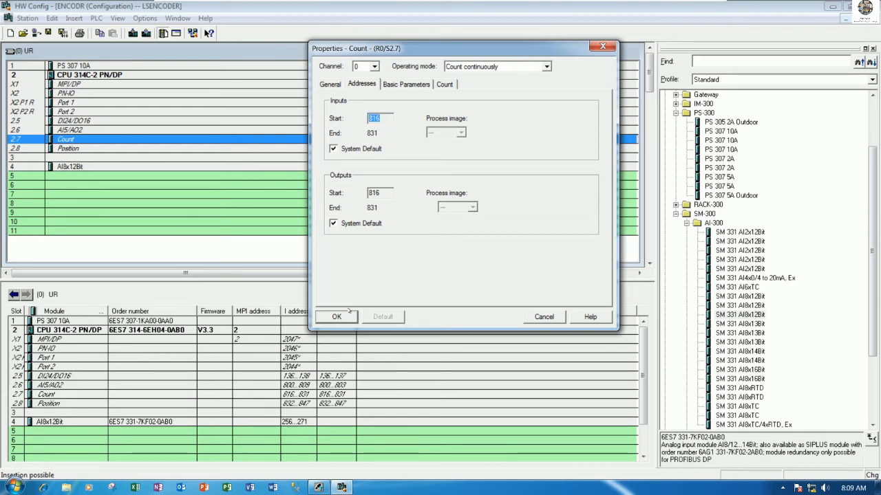
Accept the Count submodule's properties and save and compile the hardware configuration
left_click(342, 316)
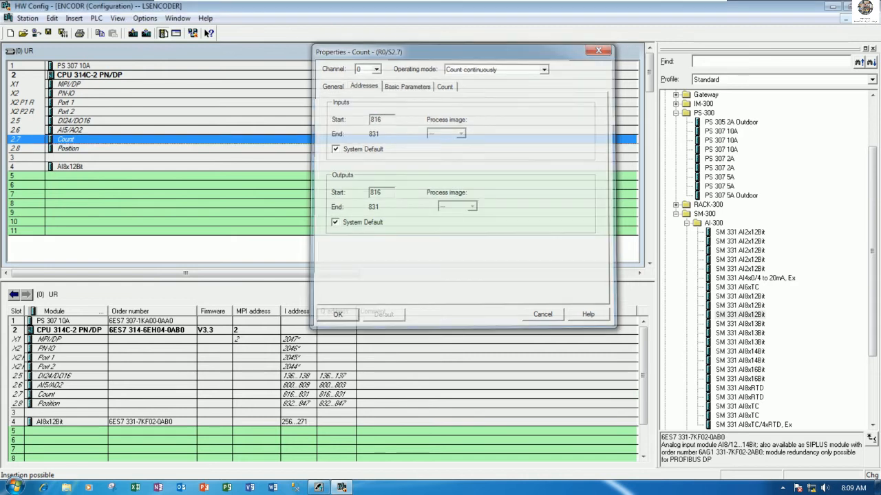
left_click(63, 33)
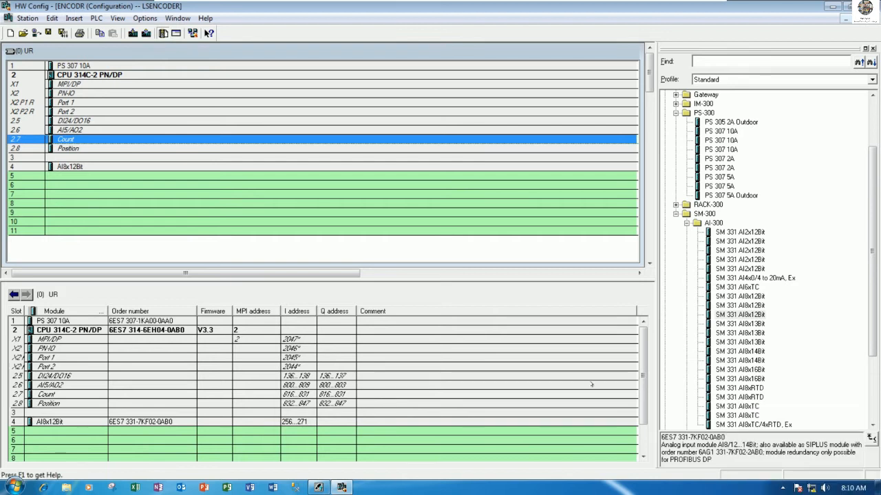
Open the Internet Protocol Version 4 (TCP/IPv4) properties of the Windows Local Area Connection
right_click(809, 488)
left_click(801, 479)
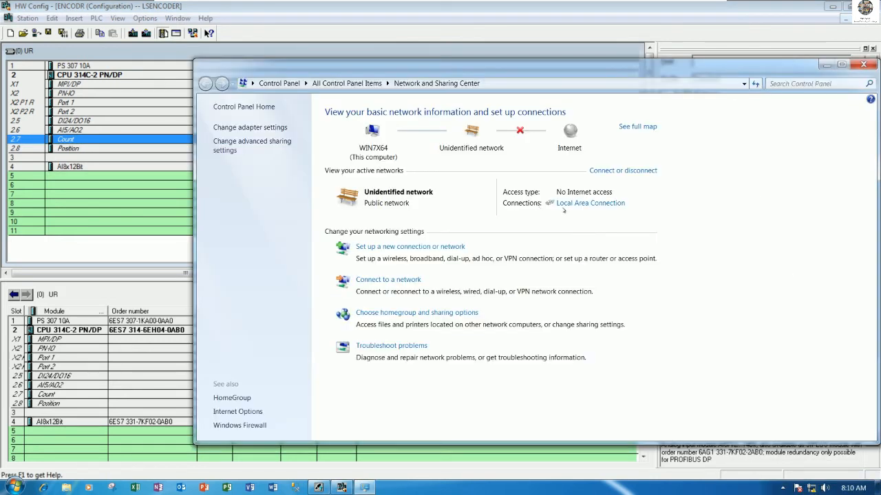
left_click(564, 204)
left_click(377, 334)
scroll(471, 255, "down", 1)
double_click(475, 266)
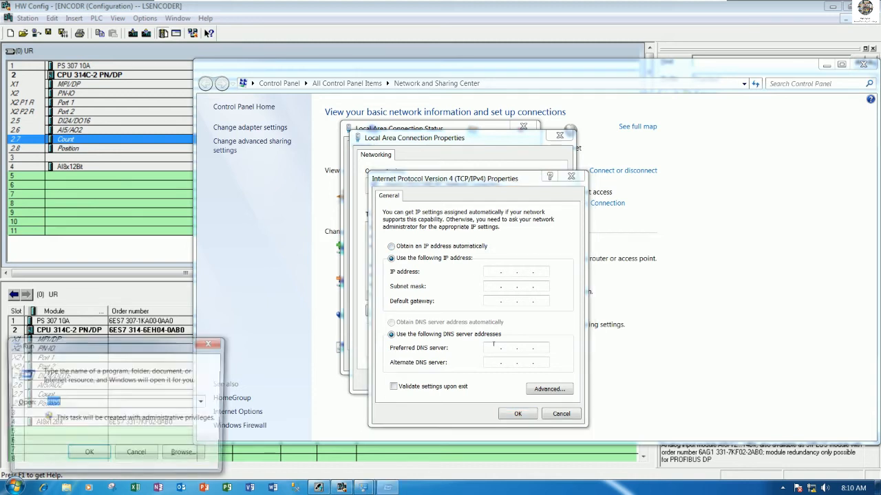
key("super+r")
type("CMD")
key("Return")
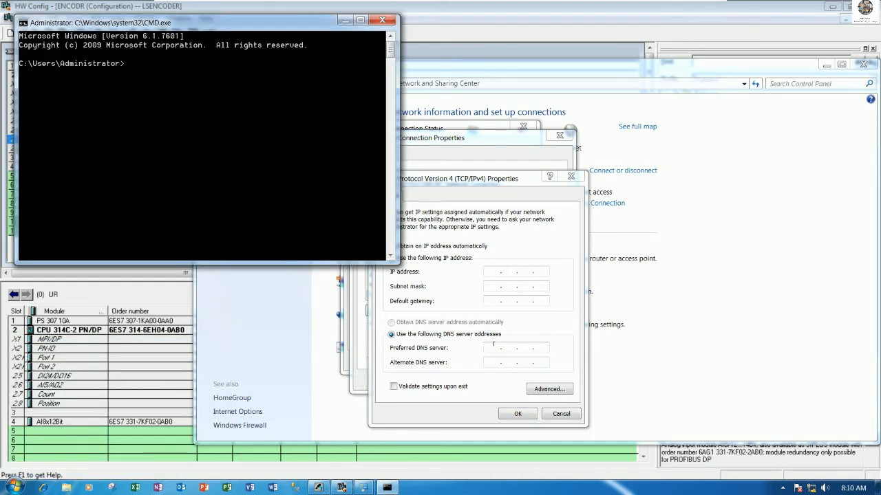
left_click(382, 19)
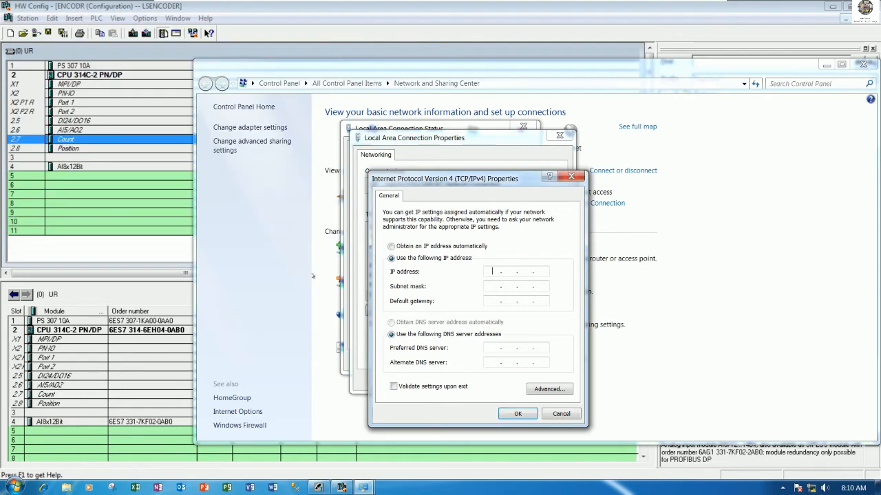
Note the PLC IP address 192.168.0.1 and the PC IP address 192.168.0.253 on separate lines in a new Notepad document
key("super+r")
type("NO")
key("Down")
key("Return")
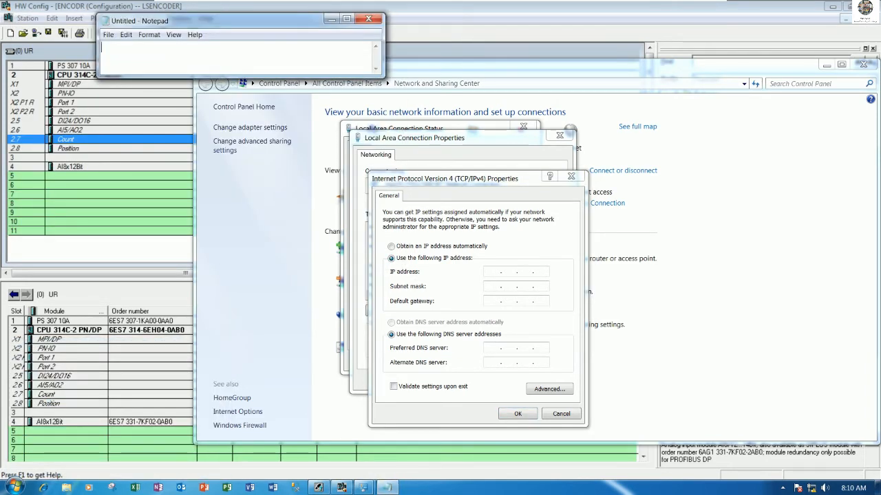
type("PLC IP ADDRESS:192.168.0.1")
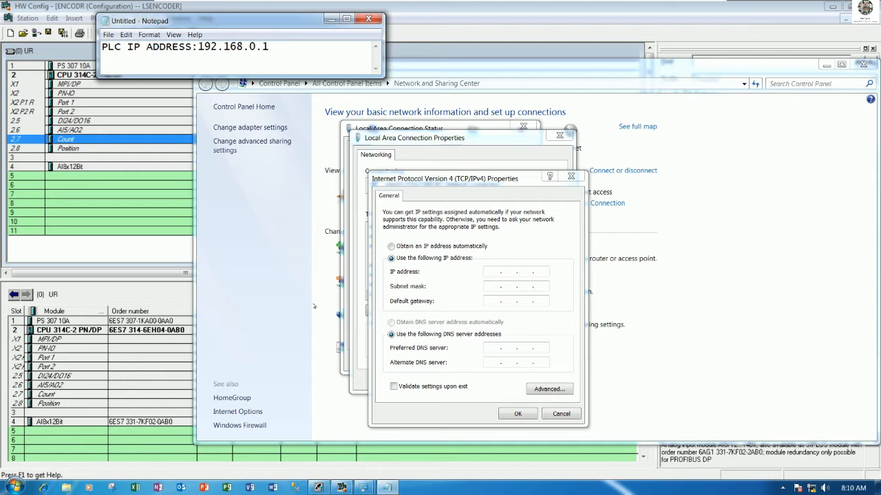
type("P")
key("BackSpace")
type("PC IP ADDRESS:")
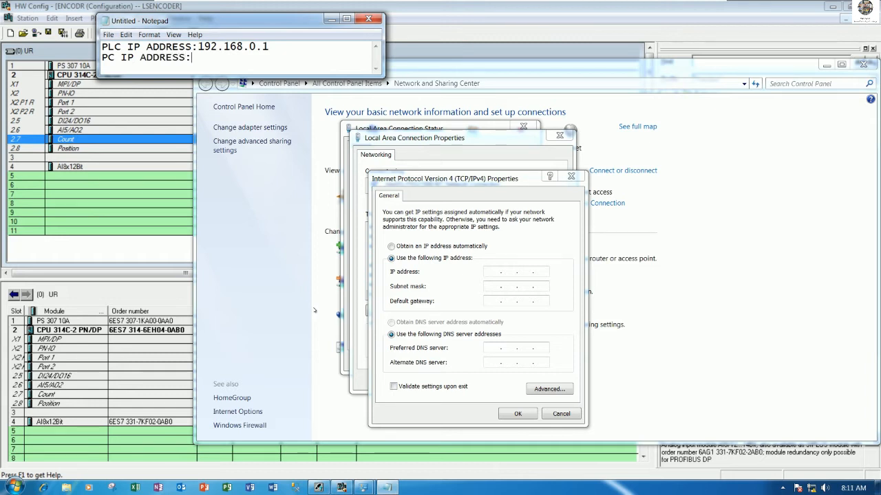
type("192.168.0.253")
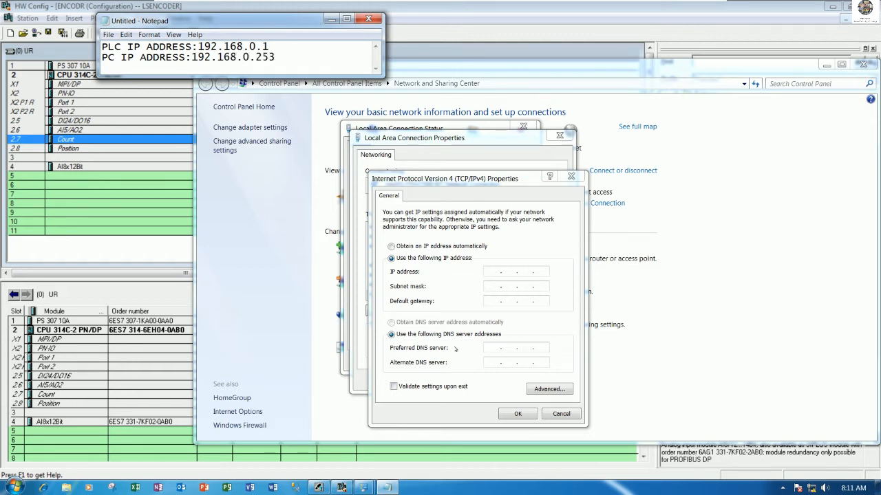
Assign the Local Area Connection the static IP address 192.168.0.253 with subnet mask 255.255.255.0, and close the network windows
left_click(493, 254)
type("192 . 168 . 0 . ")
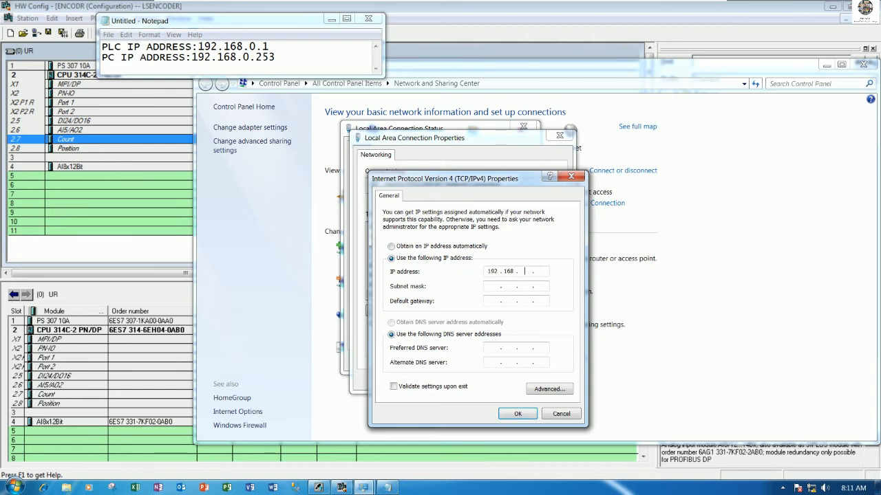
type("253")
key("Tab")
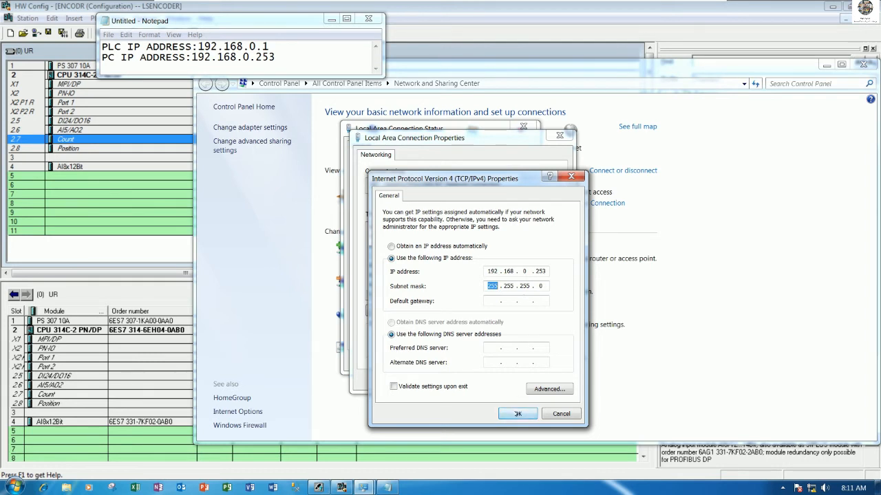
left_click(518, 413)
left_click(491, 380)
left_click(513, 361)
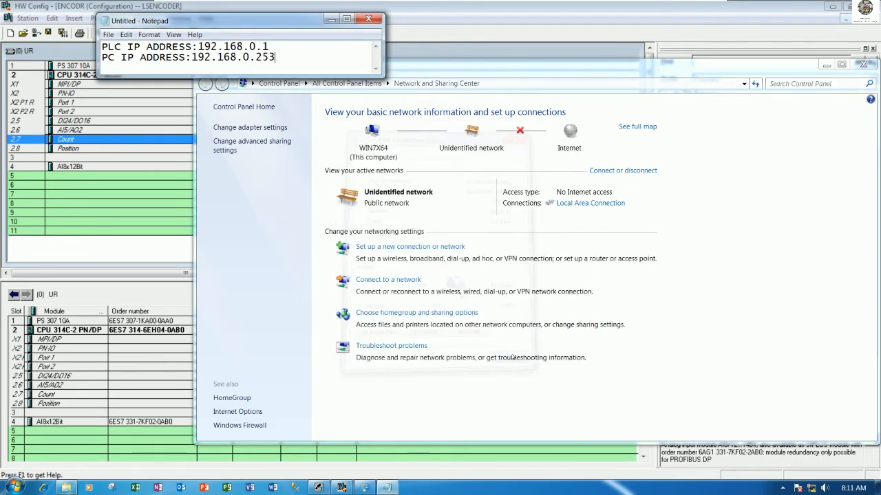
left_click(863, 64)
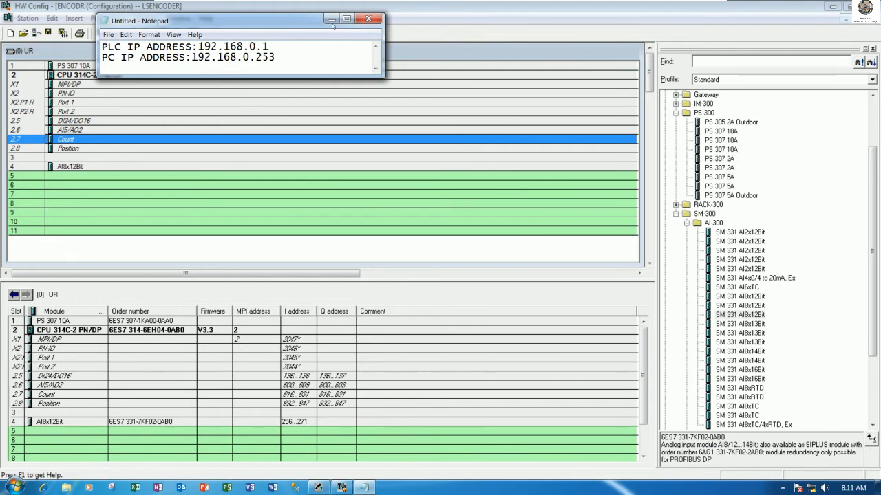
Turn off Windows Firewall for both home or work and public networks, and dismiss the firewall notification
left_click(331, 19)
left_click(13, 487)
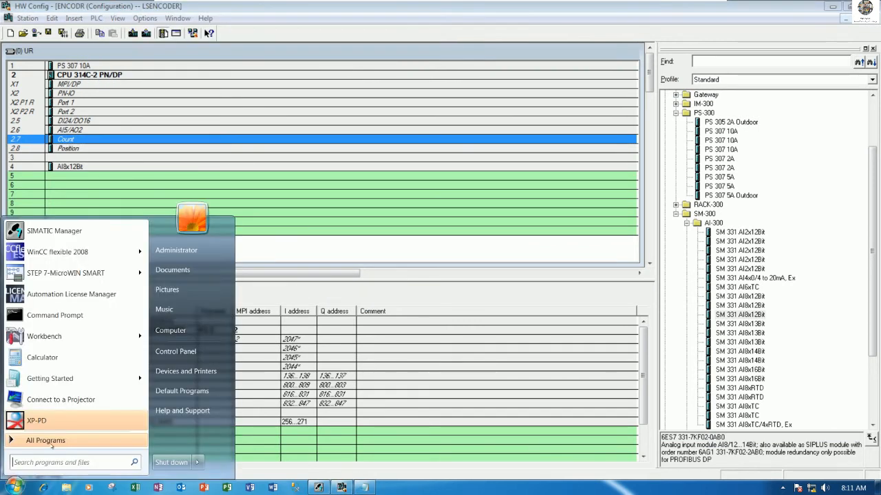
left_click(175, 352)
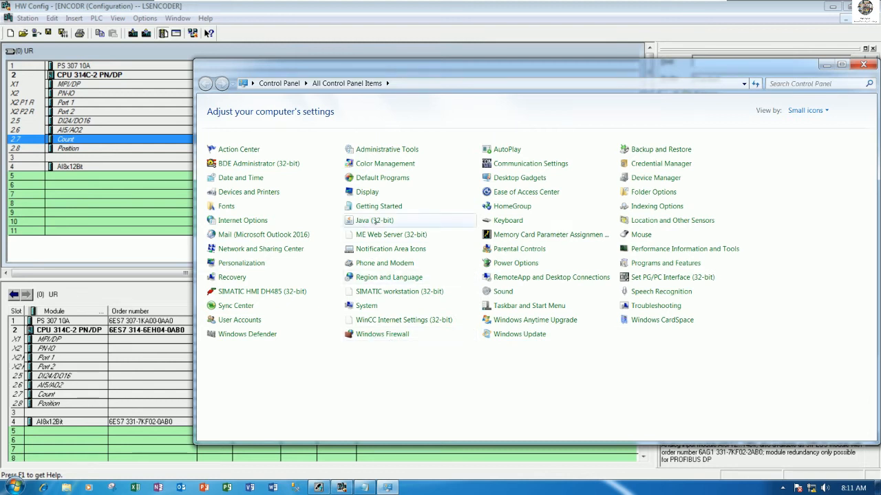
left_click(382, 334)
left_click(242, 169)
left_click(405, 204)
left_click(410, 274)
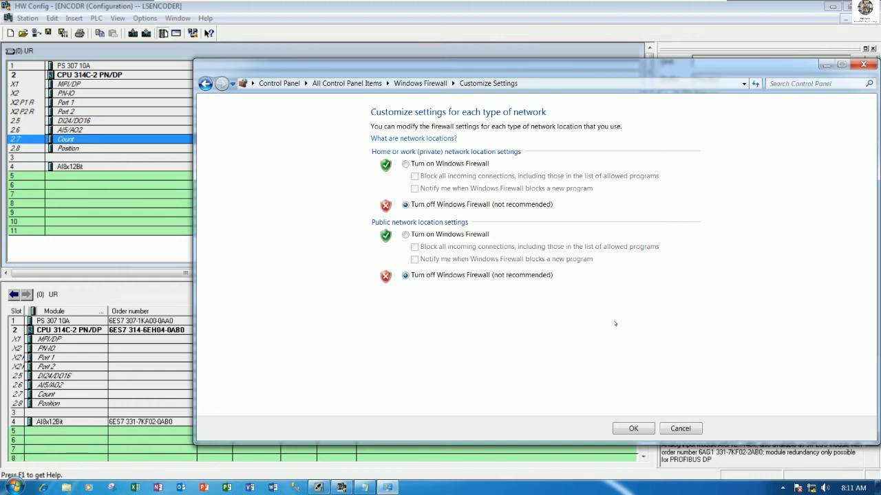
left_click(633, 428)
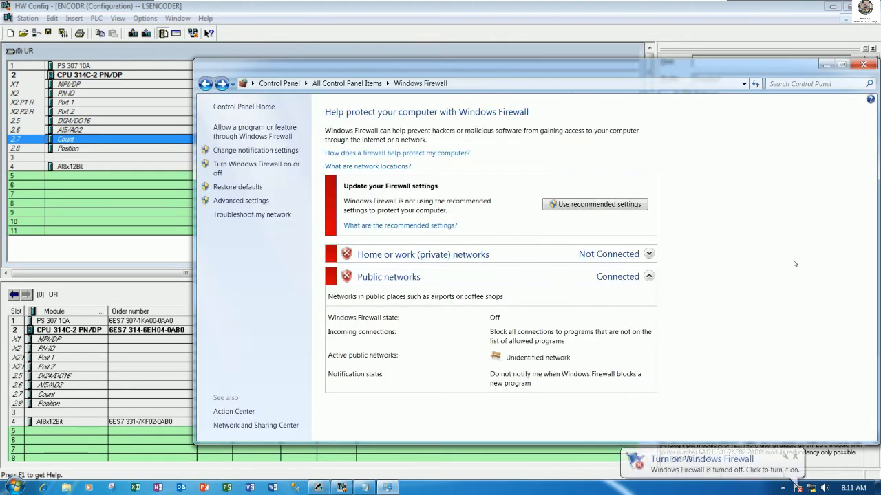
left_click(863, 64)
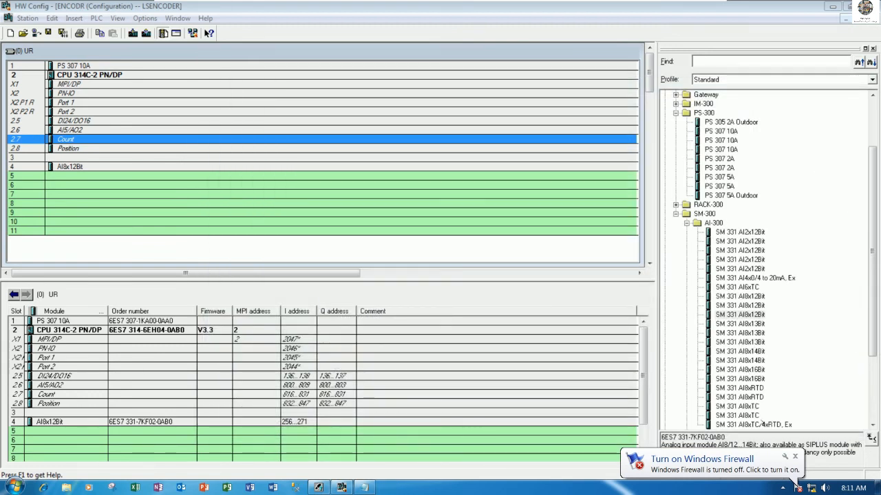
left_click(796, 457)
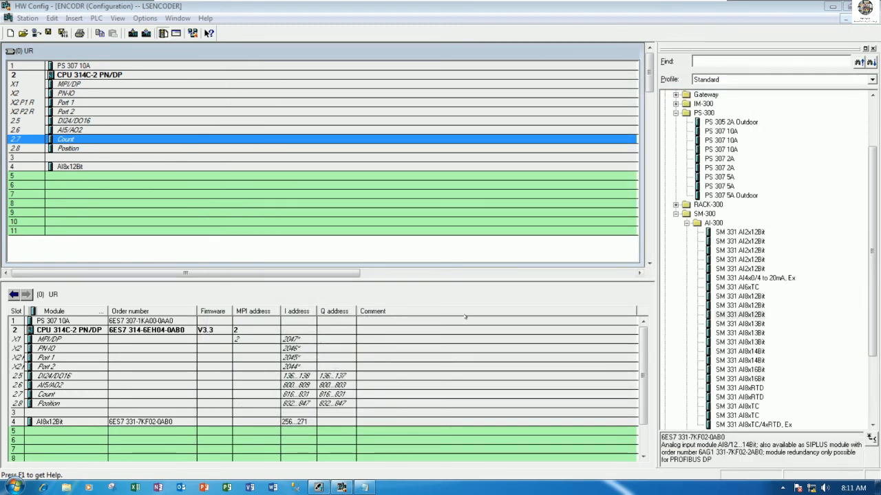
Ping the PLC at 192.168.0.1 from a command prompt to test the connection, and close the command prompt
key("super+r")
type("cmd")
key("Return")
type("PING")
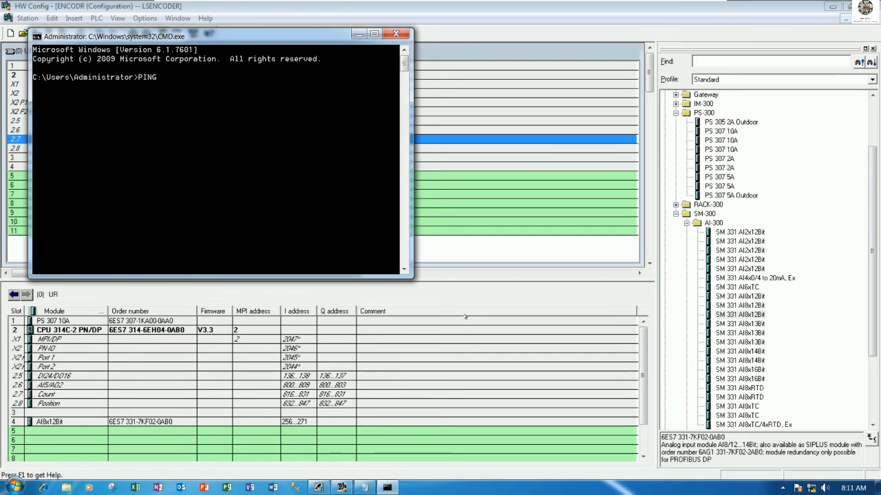
type(" 192.168.0.1")
key("Return")
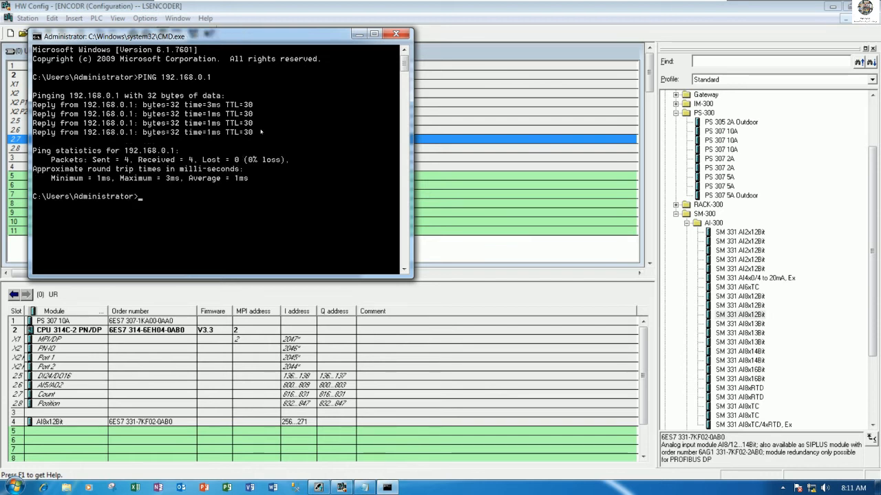
left_click_drag(336, 41, 572, 114)
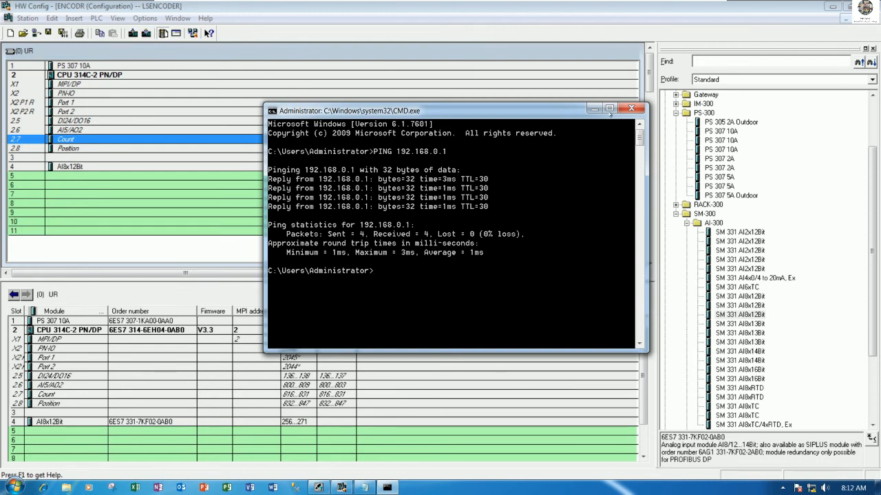
left_click(631, 109)
Download the hardware configuration to the CPU 314C-2 PN/DP at 192.168.0.1, accepting the station name difference and the module stop
left_click(60, 35)
left_click(133, 33)
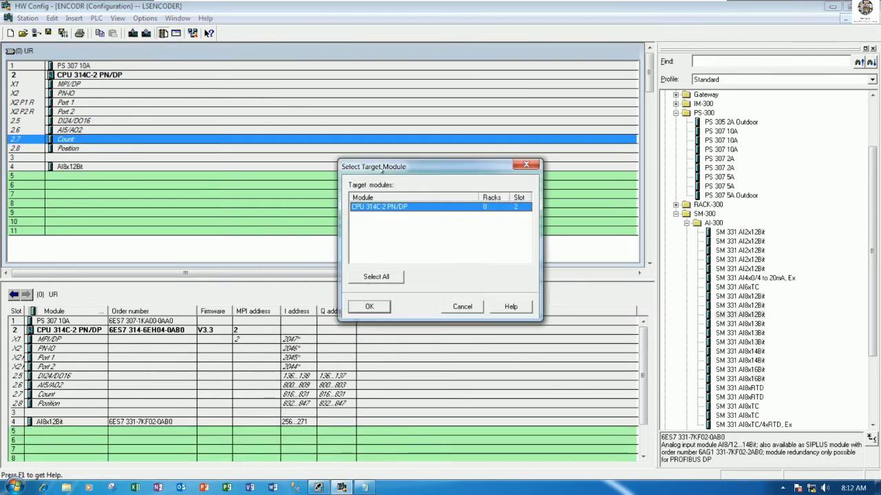
left_click(370, 306)
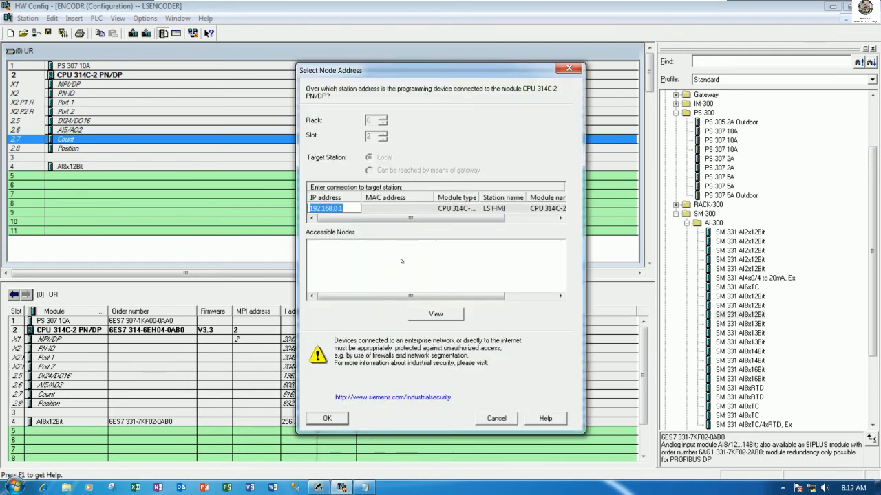
key("Return")
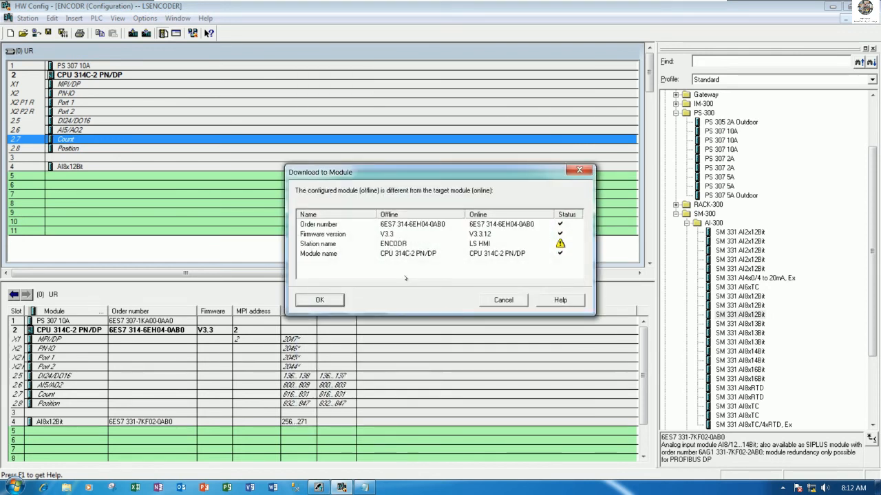
left_click(325, 300)
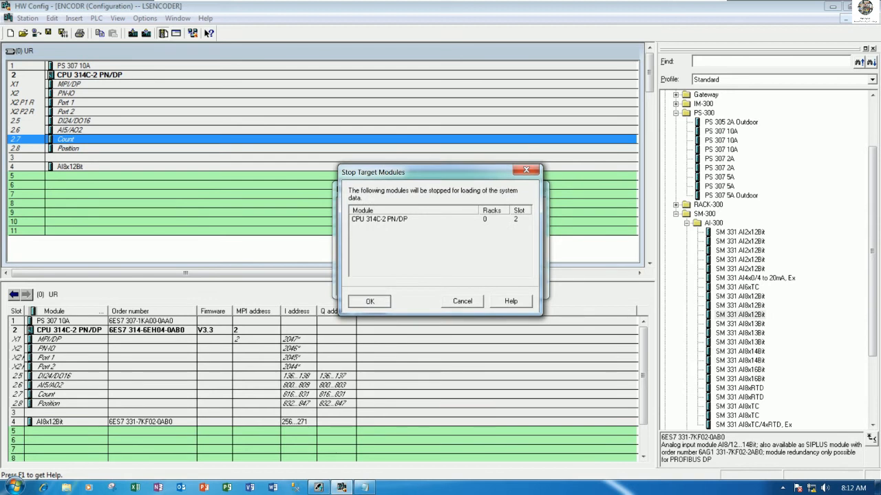
left_click(370, 298)
left_click(366, 273)
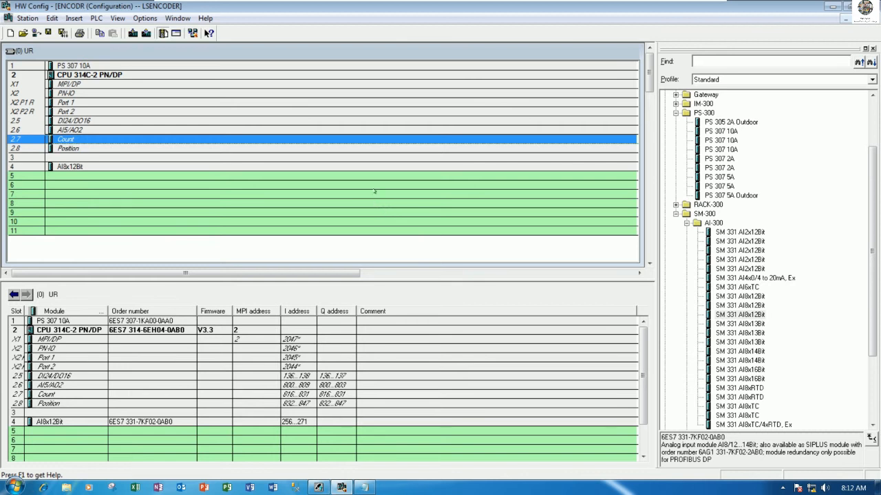
Close the hardware configuration and open the Blocks folder of the CPU's S7 Program(1) in SIMATIC Manager
left_click(829, 10)
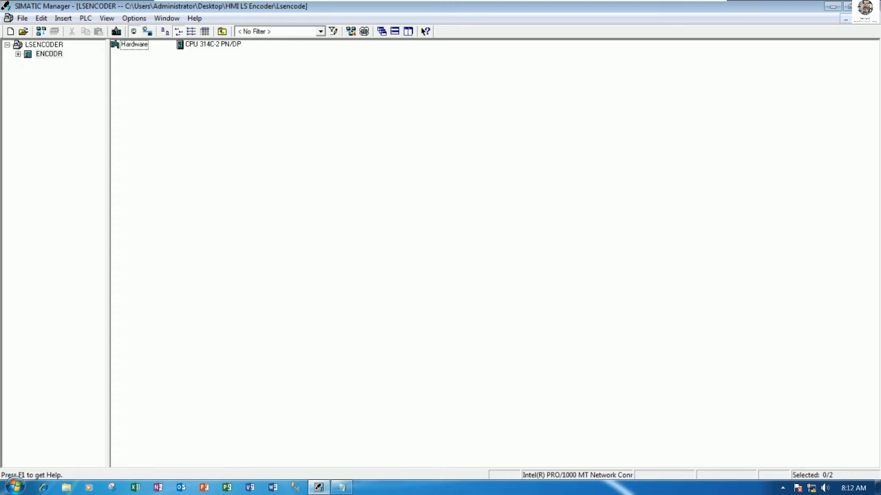
double_click(28, 54)
left_click(29, 63)
left_click(39, 72)
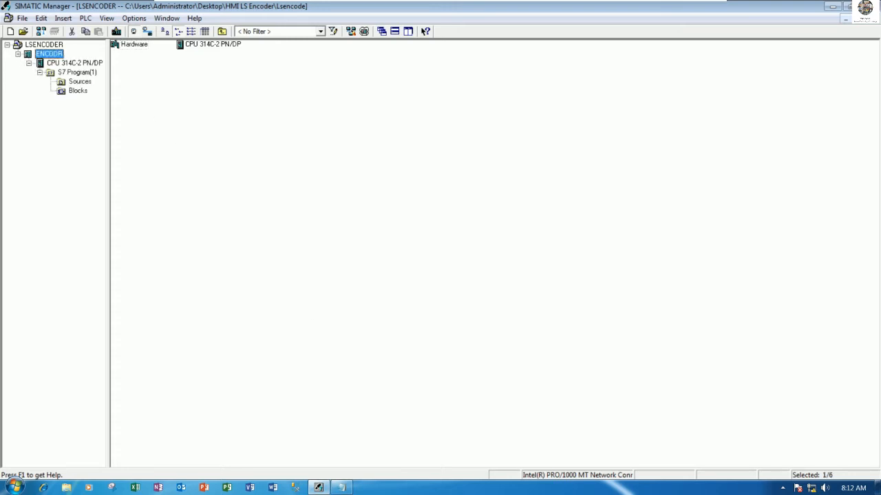
left_click(78, 90)
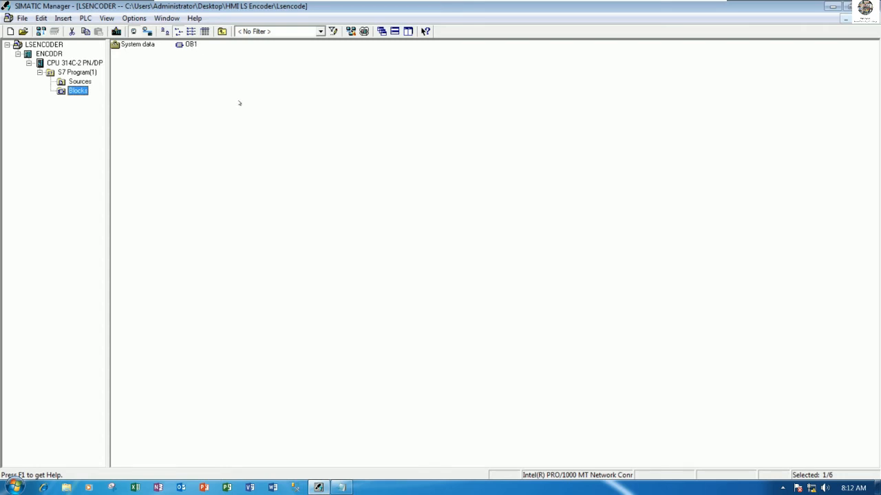
Open organization block OB1 for editing with LAD as its created-in language
double_click(193, 46)
left_click(433, 215)
left_click(405, 232)
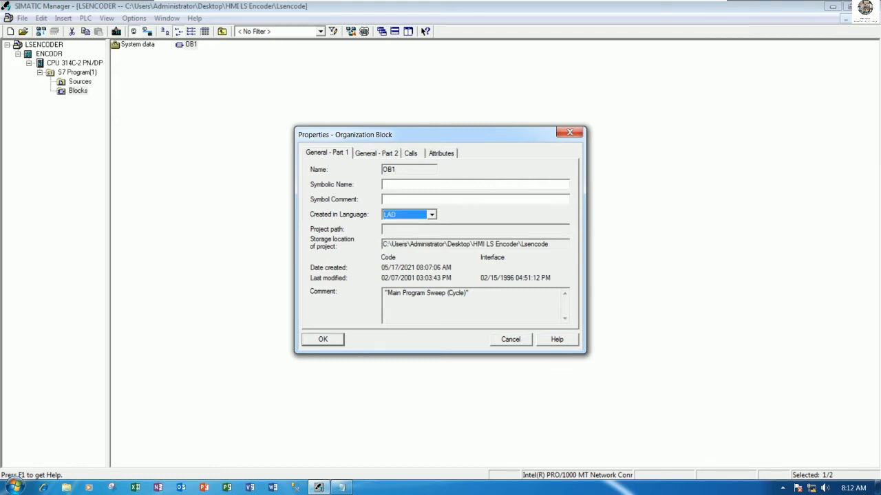
left_click(330, 340)
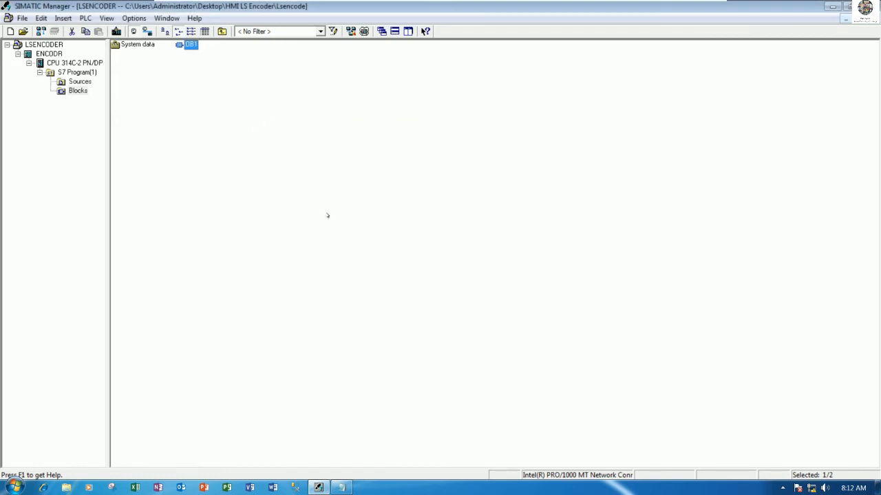
left_click(365, 488)
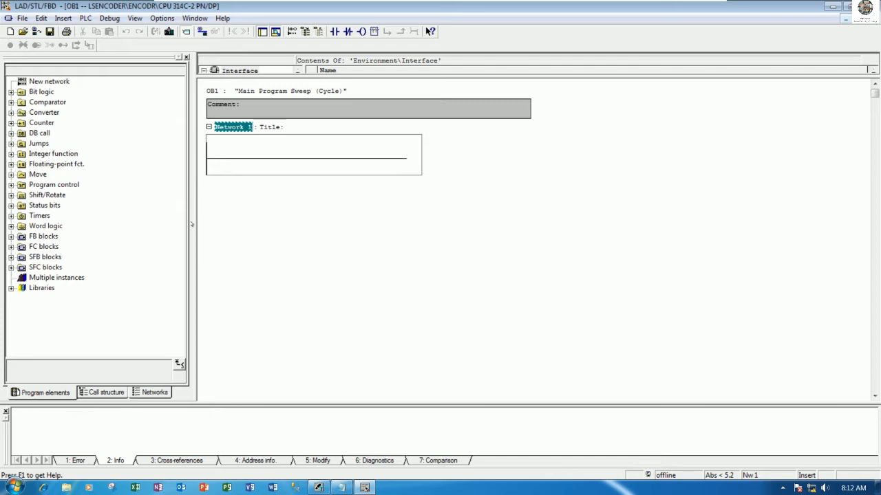
Expand the System Function Blocks folder of the Standard Library in the program elements catalog
left_click_drag(192, 220, 160, 220)
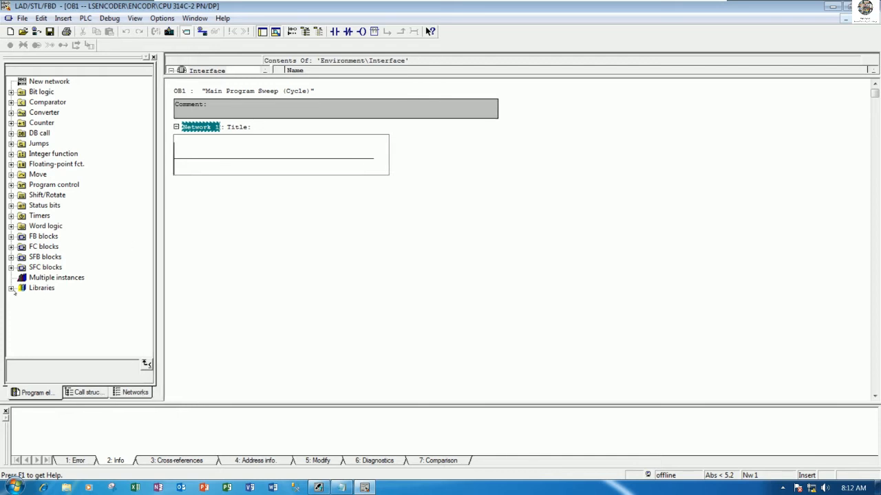
left_click(19, 267)
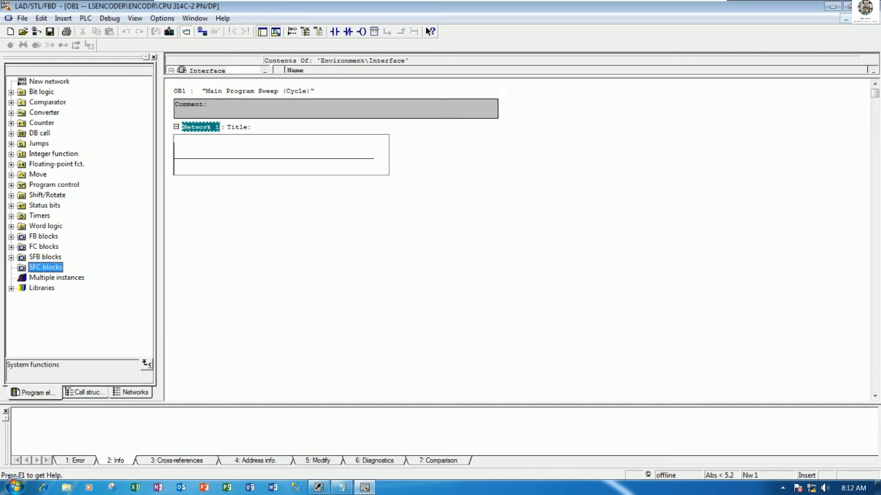
left_click(11, 288)
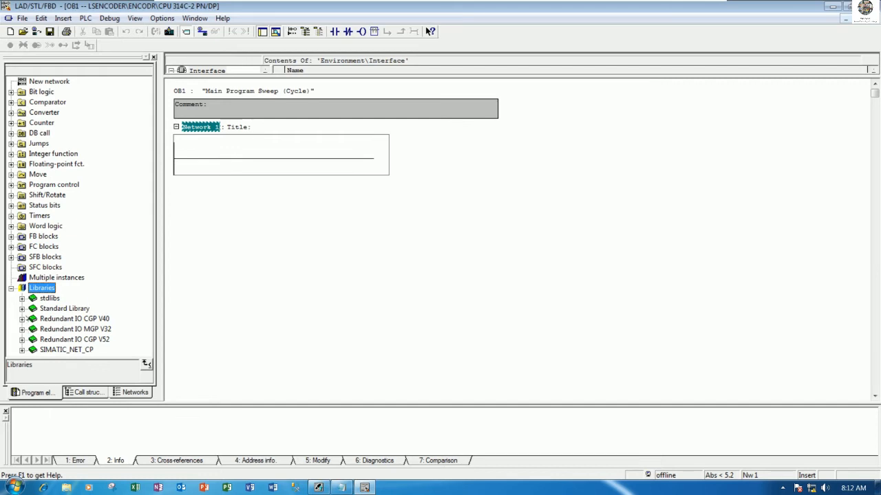
left_click(23, 308)
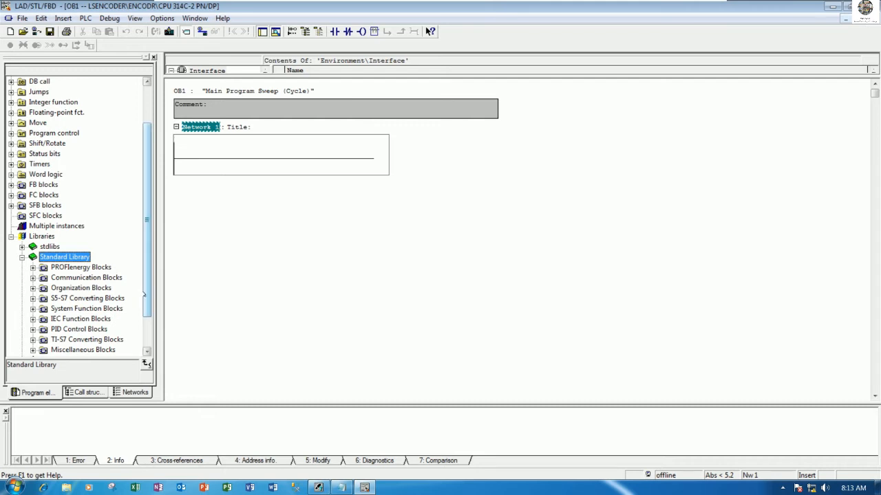
left_click_drag(146, 294, 147, 322)
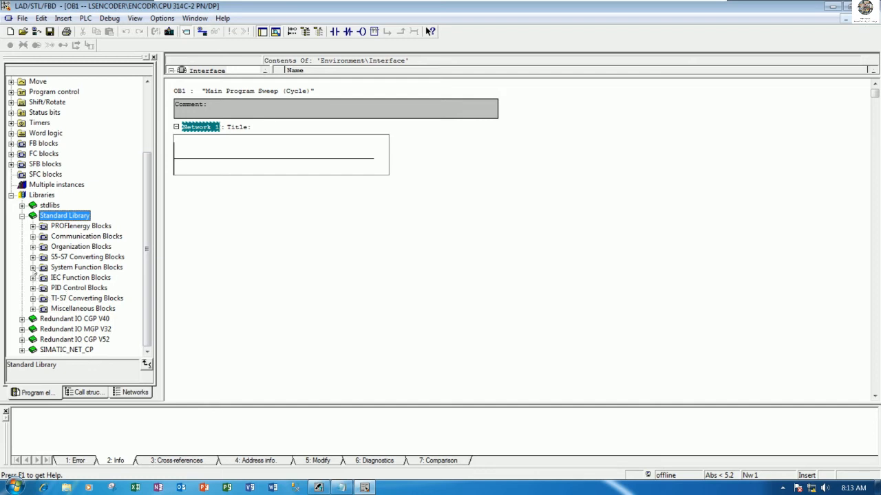
left_click(33, 267)
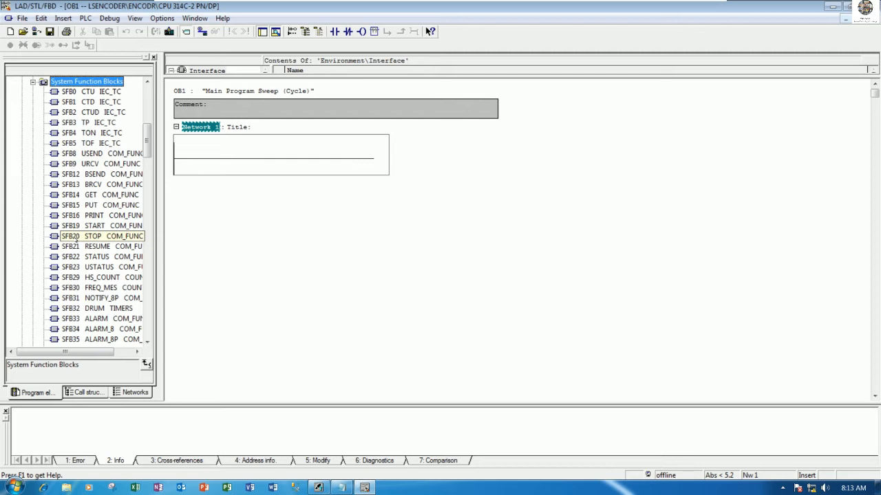
Insert the SFB47 COUNT system function block into Network 1 of OB1
left_click(79, 236)
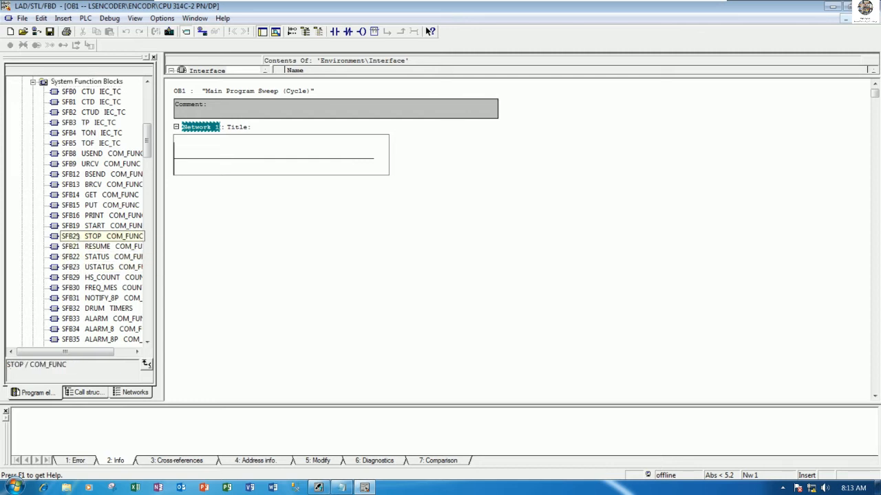
scroll(80, 210, "down", 4)
scroll(101, 231, "down", 3)
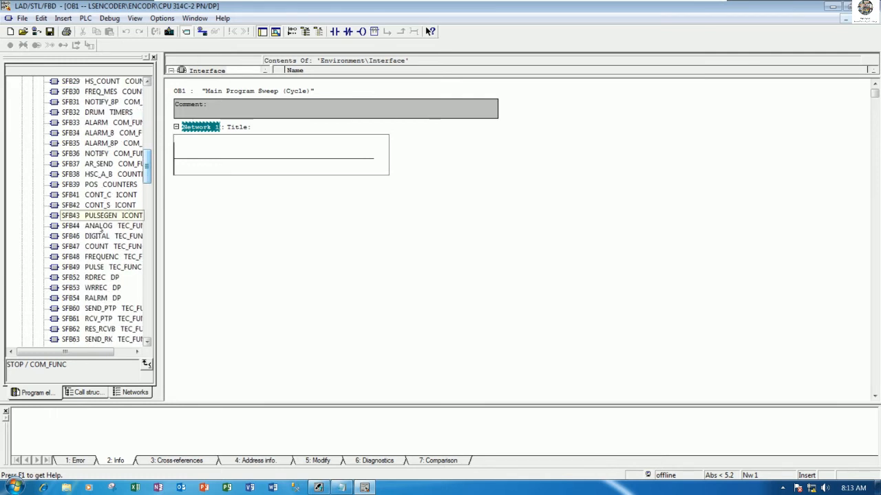
left_click(97, 246)
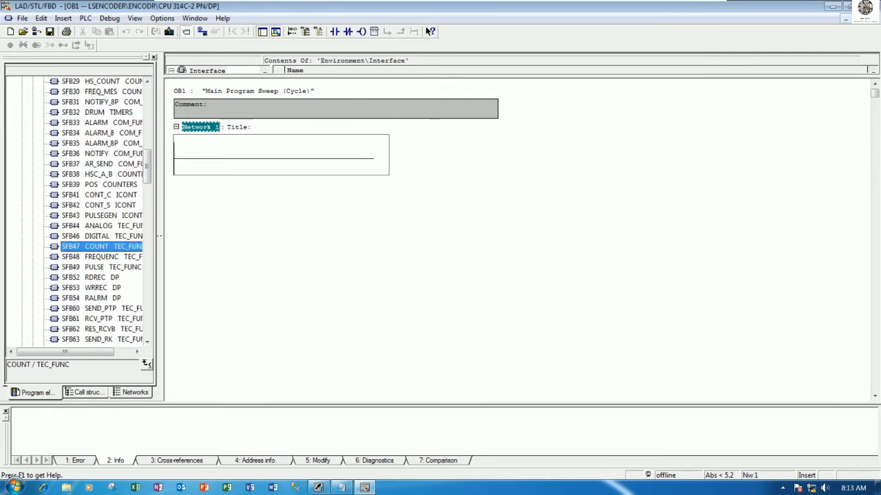
left_click_drag(159, 236, 187, 236)
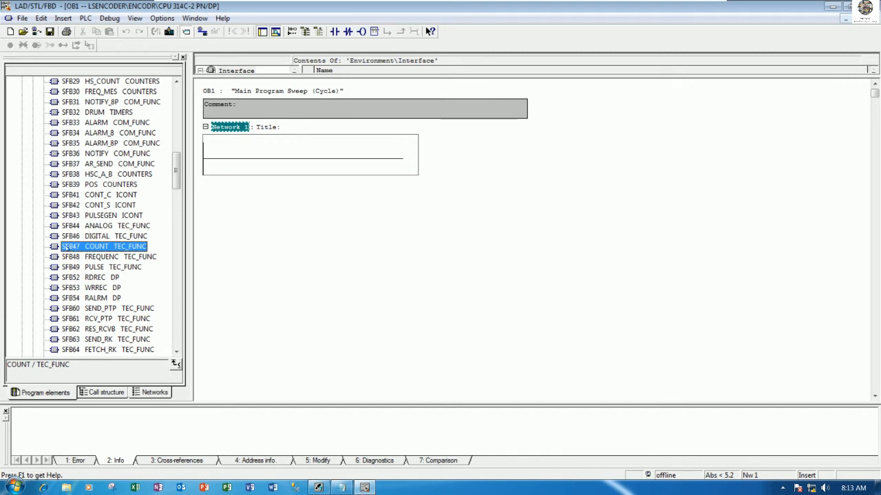
left_click_drag(72, 249, 310, 162)
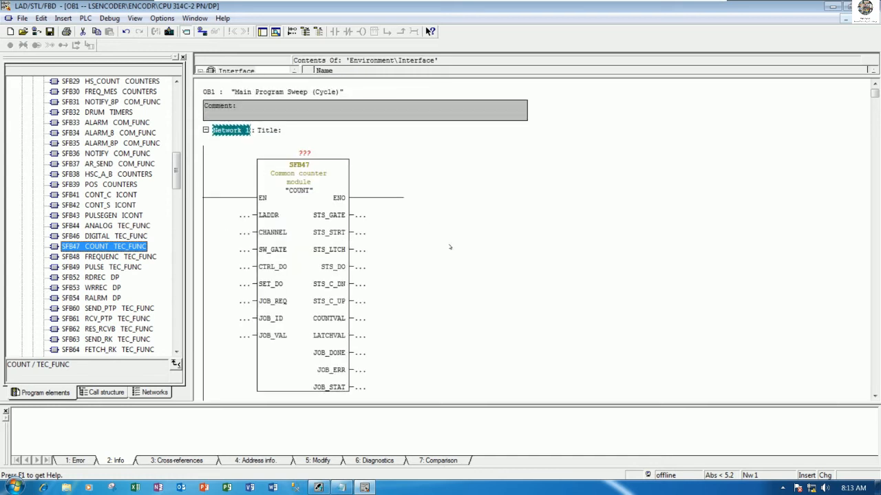
Title Network 1 "READ DATA FROM ENCODER AND SHOW VALUE ON HMI LS XP-30"
left_click_drag(187, 198, 128, 199)
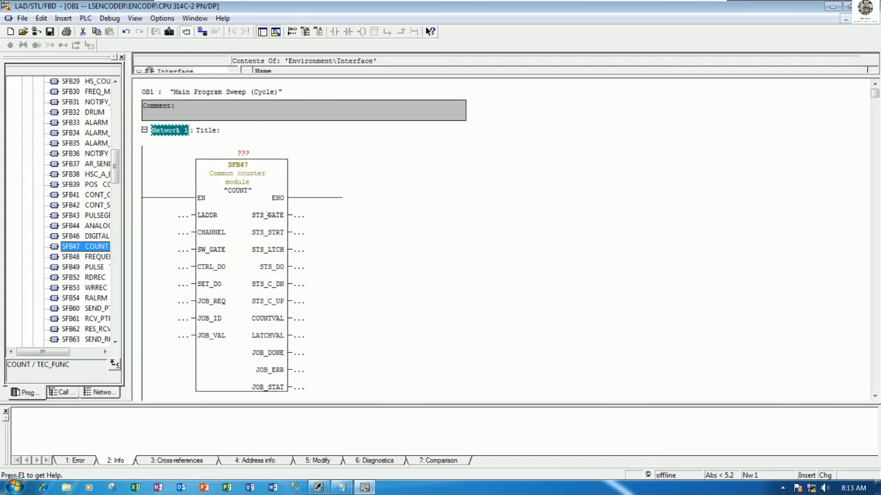
left_click(224, 132)
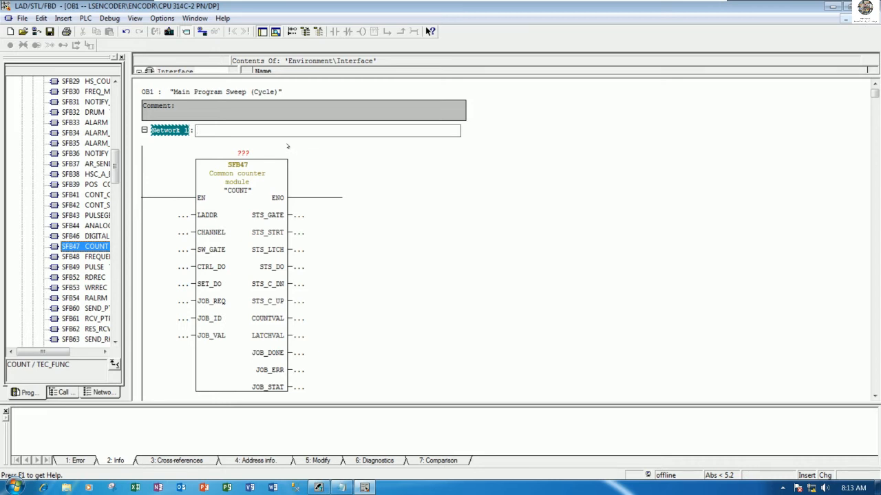
type("r")
key("BackSpace")
type("READ DATA FROM ENCOD")
key("BackSpace")
key("BackSpace")
key("BackSpace")
key("BackSpace")
type("NCODER ")
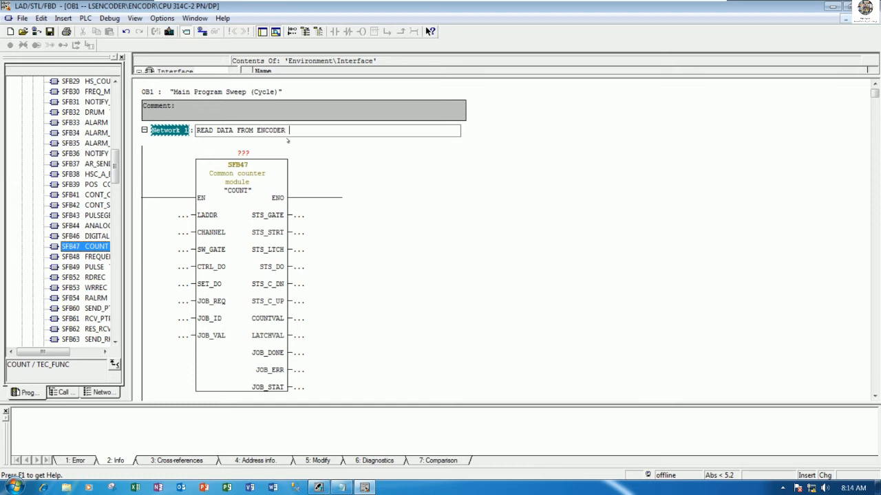
type("AND SHOW VALUE ON HMI LS ")
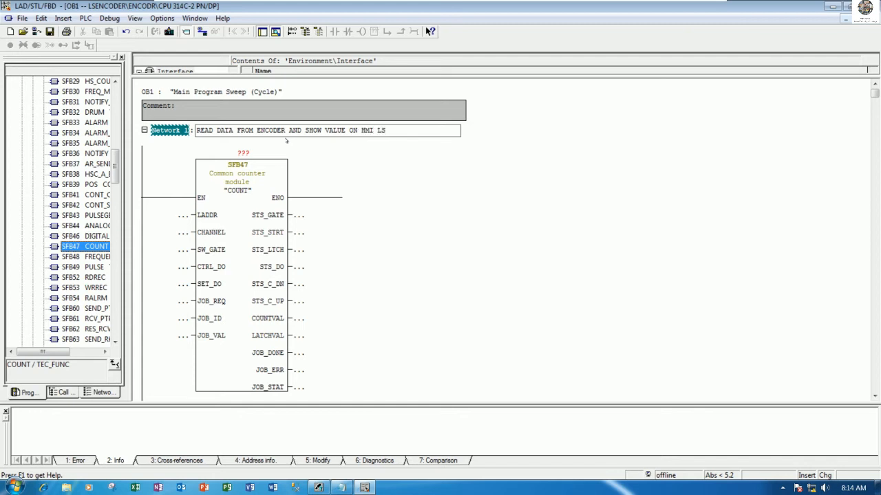
type("XP-30")
left_click(362, 200)
Assign DB1 as the SFB47 block's instance data block, and check it in the Blocks folder in SIMATIC Manager
left_click(251, 154)
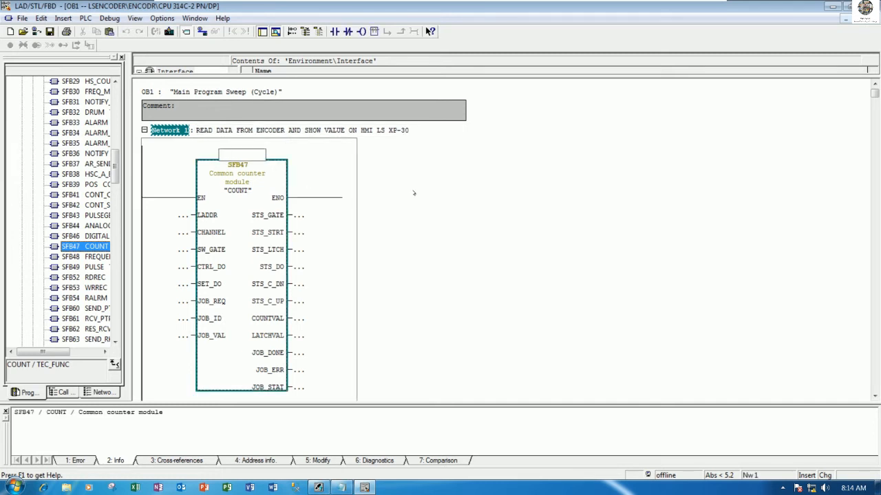
type("DB1")
key("Return")
left_click(376, 270)
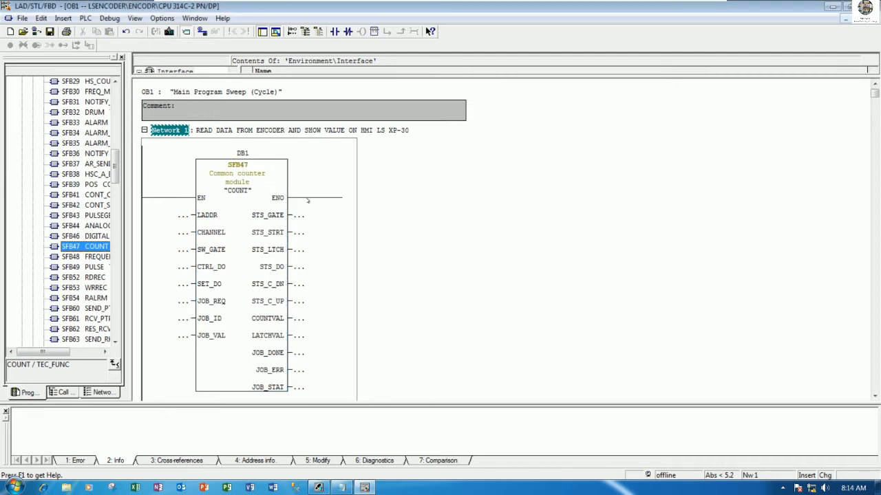
left_click(319, 488)
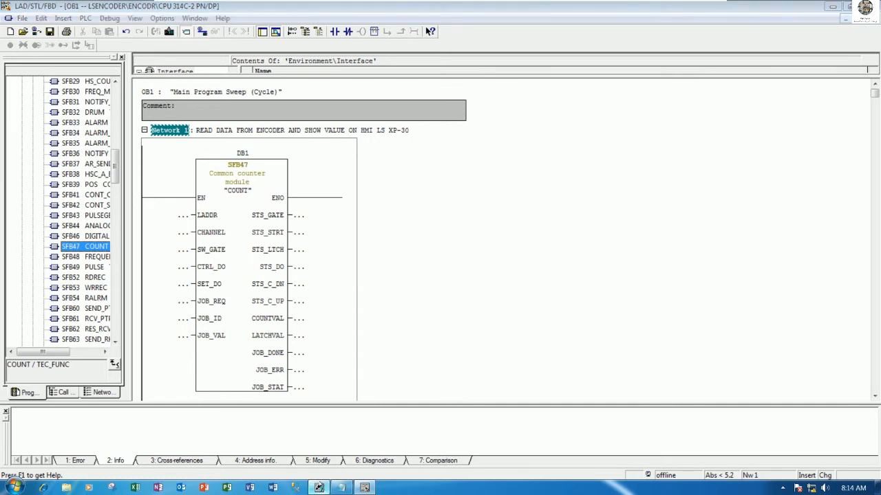
left_click(254, 45)
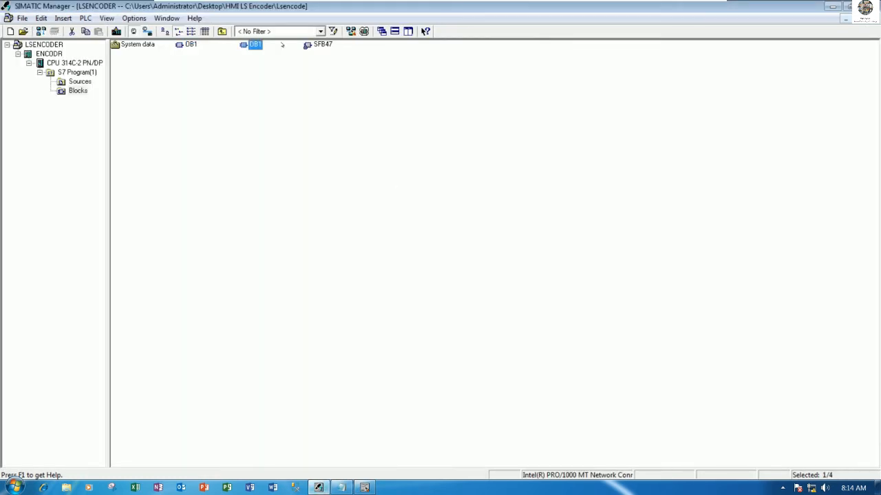
left_click(342, 488)
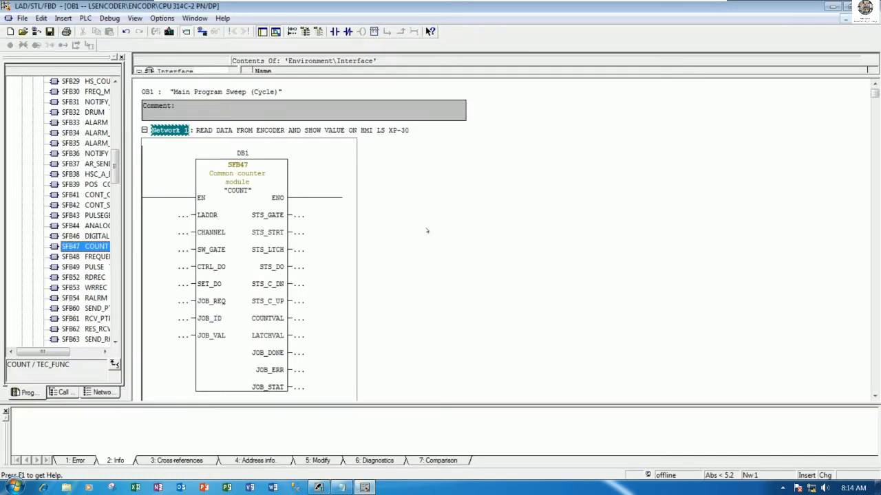
scroll(419, 241, "down", 1)
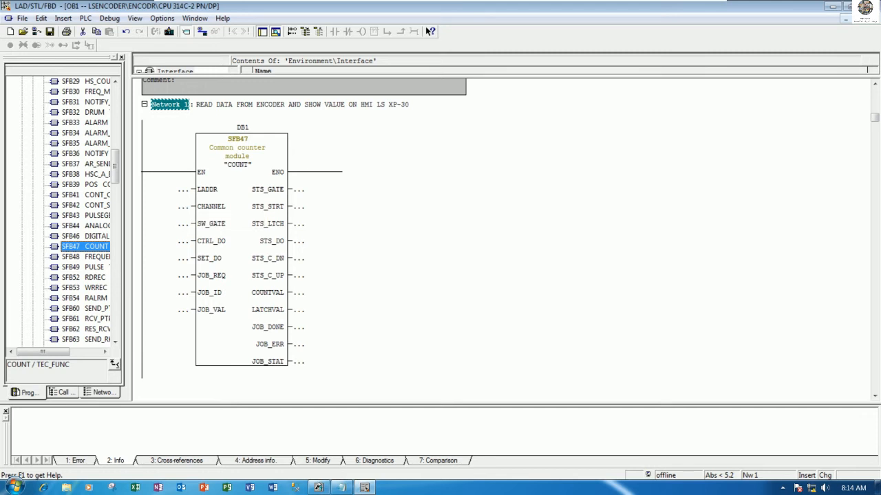
Open the ENCODR station's hardware configuration from SIMATIC Manager and check the channel and operating mode in the Count submodule's properties
left_click(318, 489)
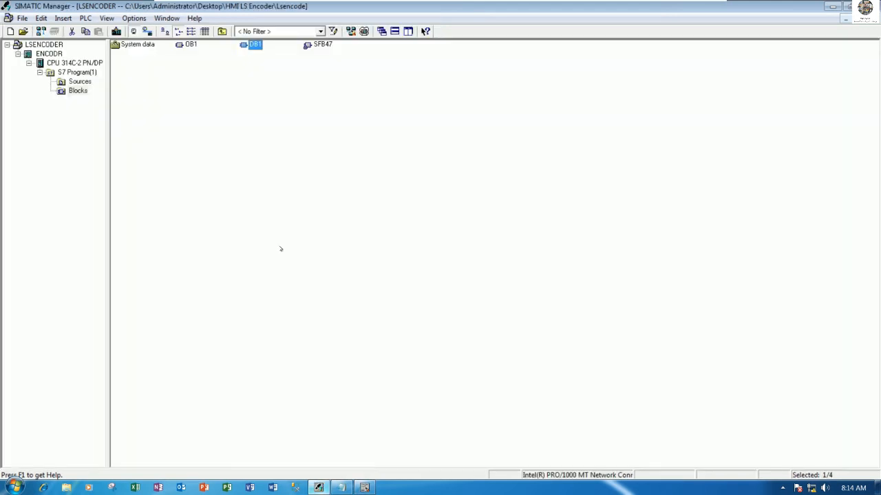
left_click(79, 63)
left_click(81, 72)
left_click(80, 62)
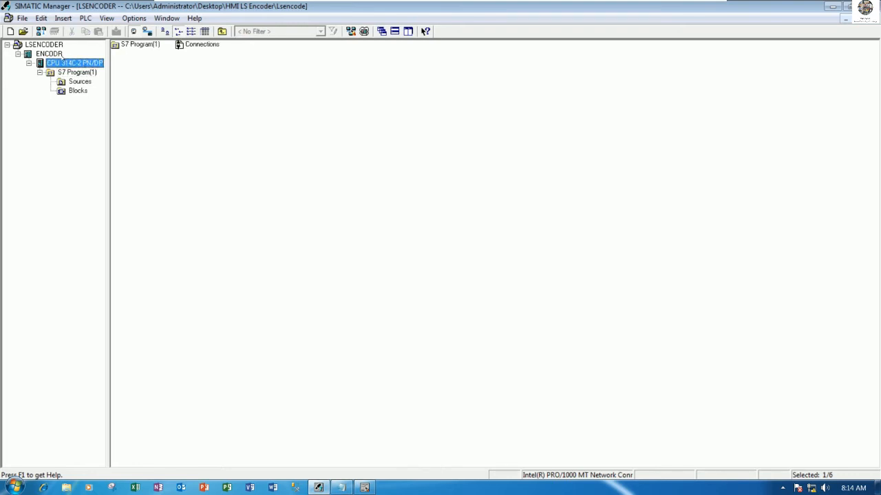
left_click(59, 55)
double_click(191, 44)
left_click(49, 54)
left_click(134, 44)
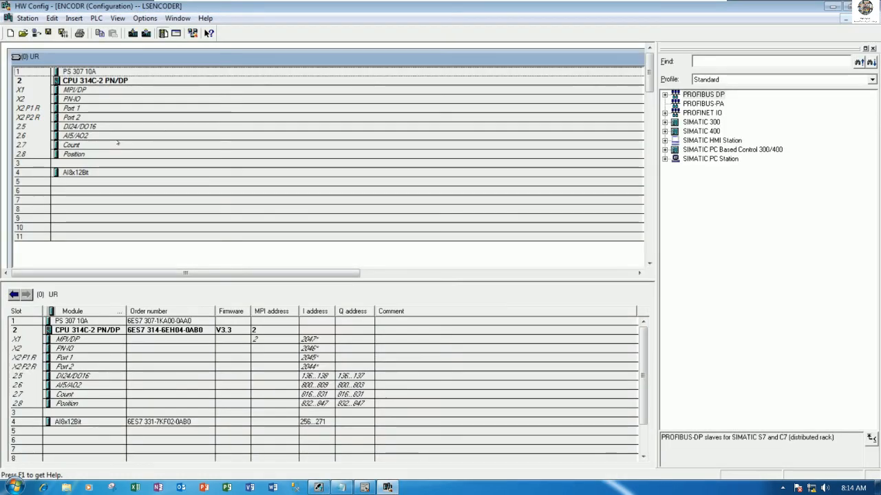
left_click(84, 146)
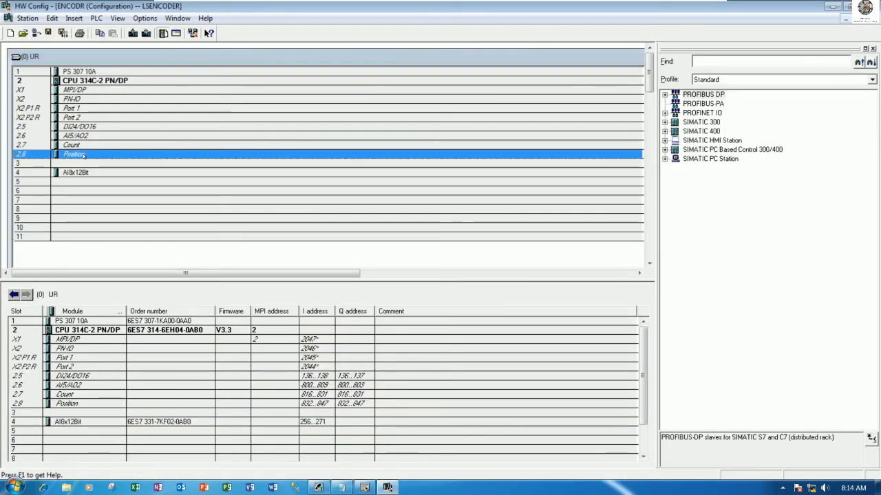
double_click(83, 146)
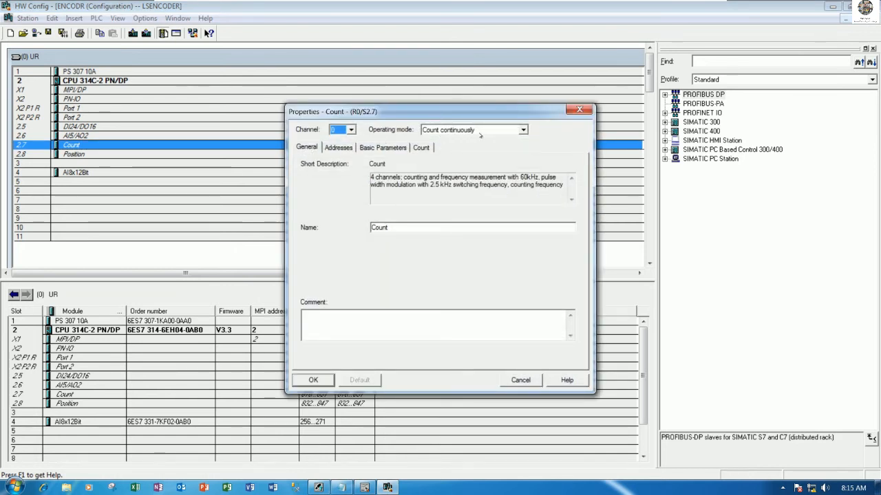
left_click(521, 380)
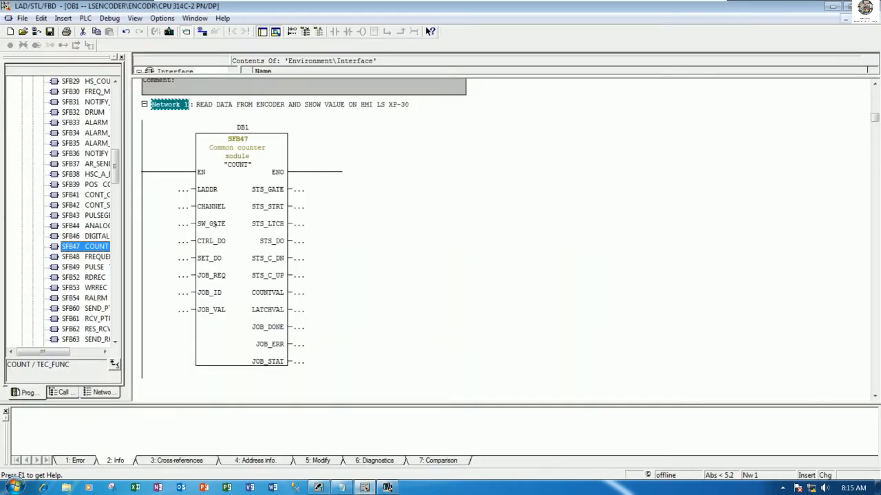
Set the CHANNEL input of the SFB47 COUNT block to 0 in OB1
left_click(169, 207)
type("0")
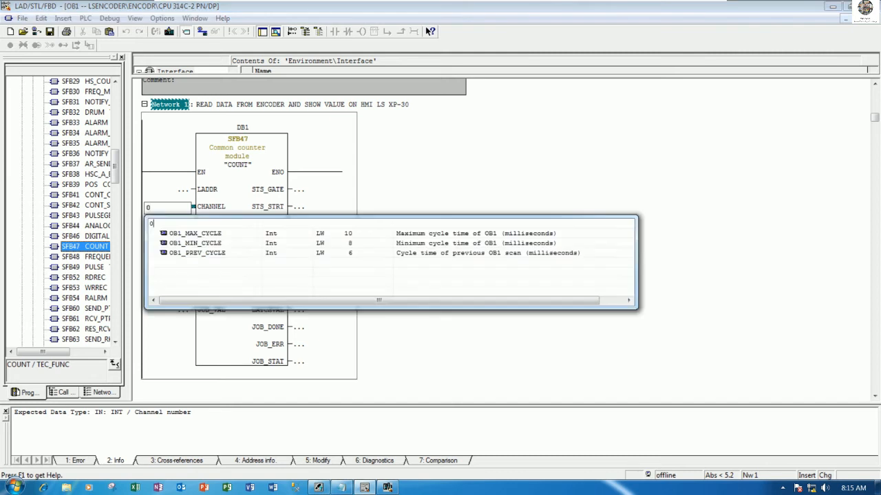
key("Return")
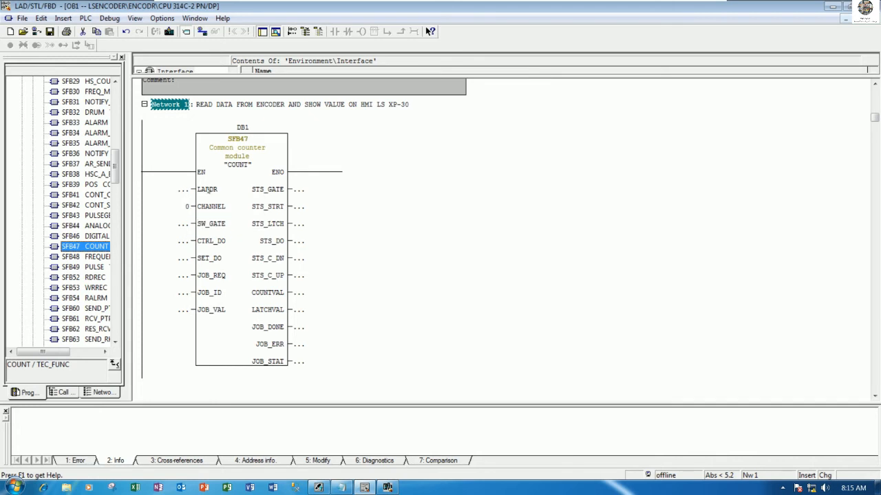
Check the Count submodule's input and output start addresses in the hardware configuration, and return to the OB1 editor
mouse_move(207, 195)
left_click_drag(124, 196, 152, 196)
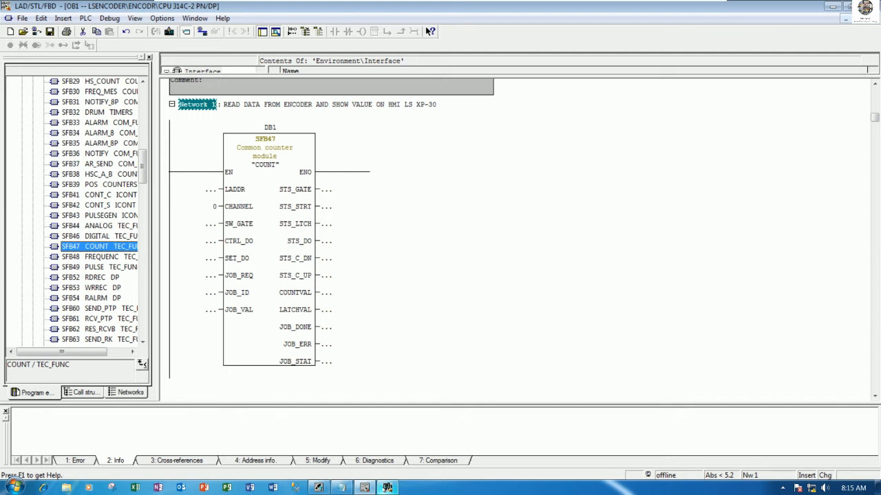
left_click(386, 487)
double_click(115, 146)
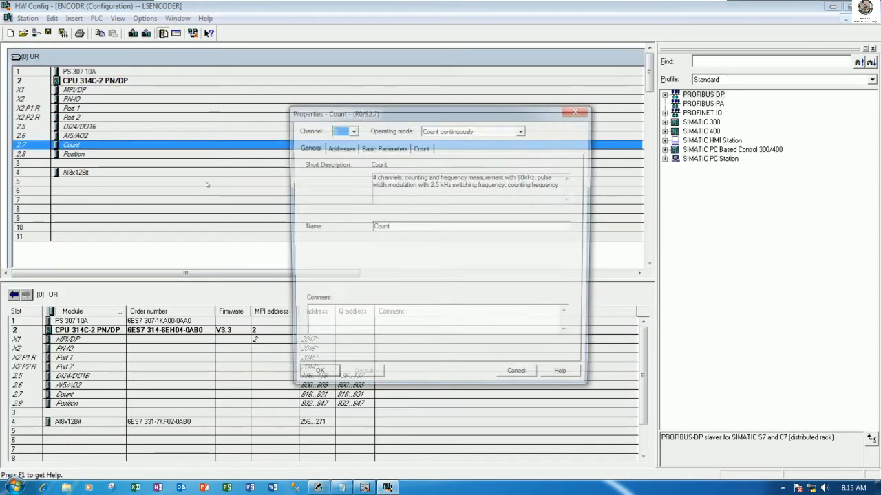
left_click(338, 147)
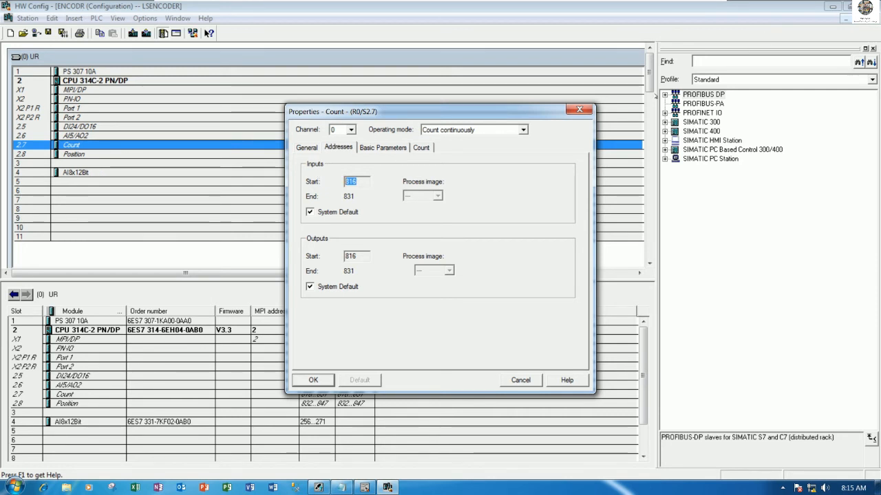
left_click(579, 110)
left_click(365, 488)
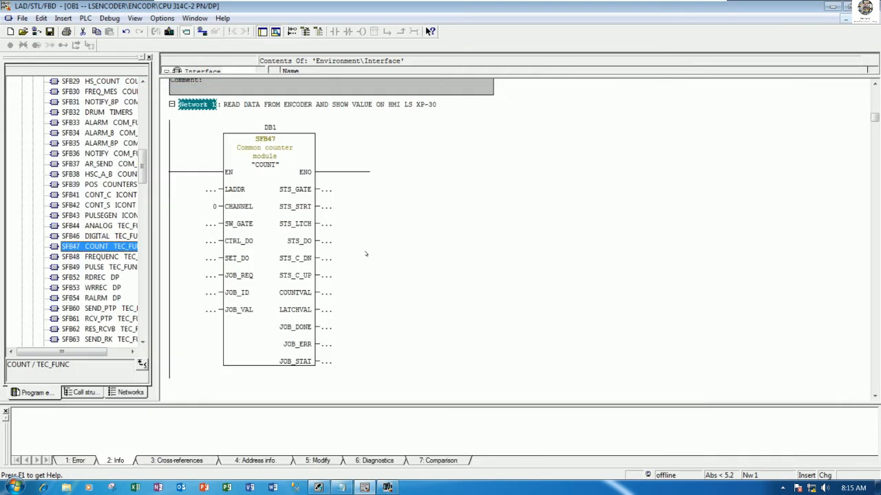
Open Calculator and convert the decimal address 816 to hexadecimal
key("super+r")
type("calc")
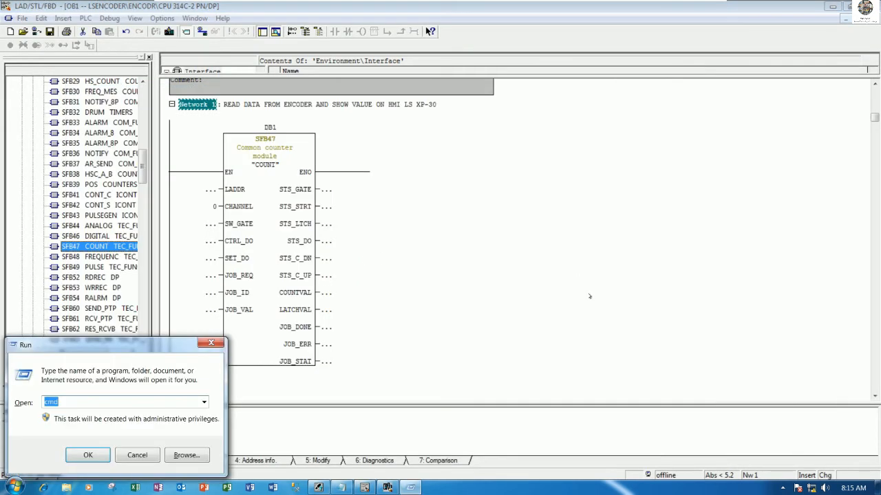
key("Return")
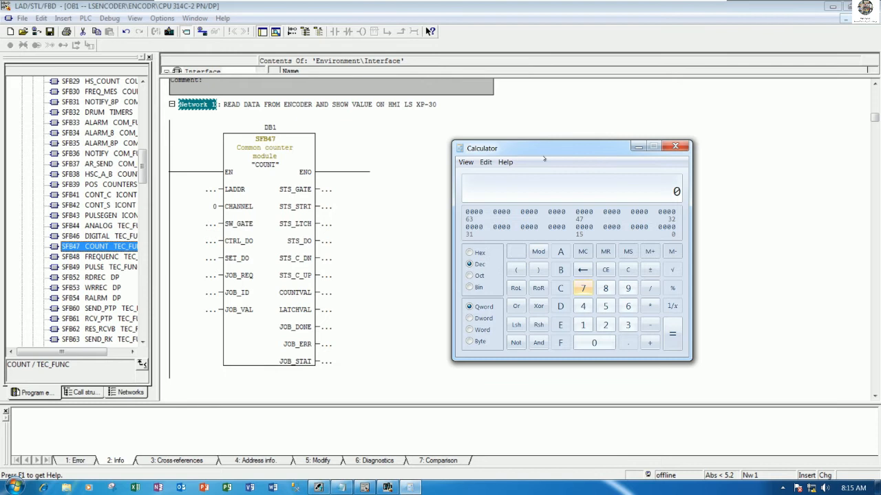
key("alt+3")
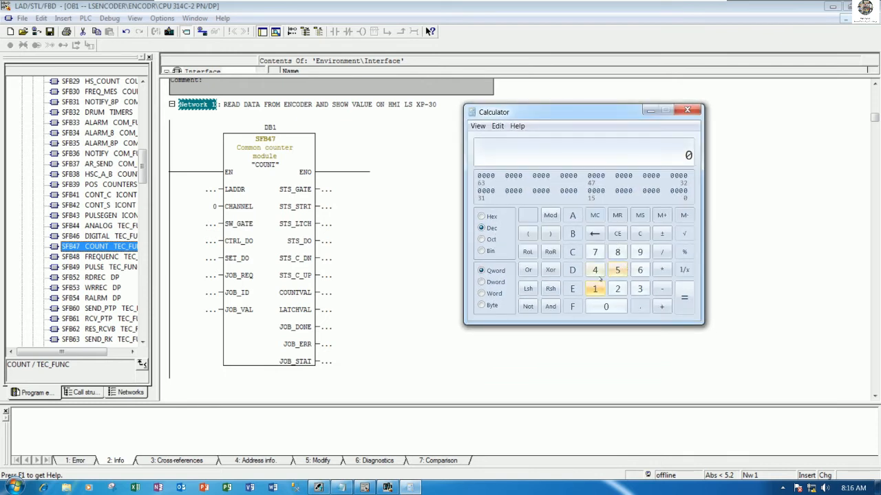
left_click(617, 252)
left_click(596, 290)
left_click(639, 269)
left_click(491, 217)
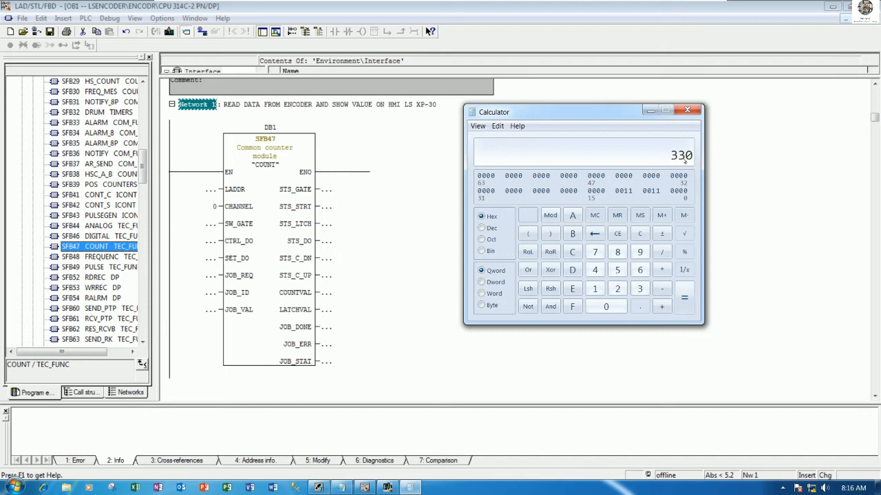
Set the LADDR input of the SFB47 COUNT block in OB1 to W#16#330
left_click(211, 189)
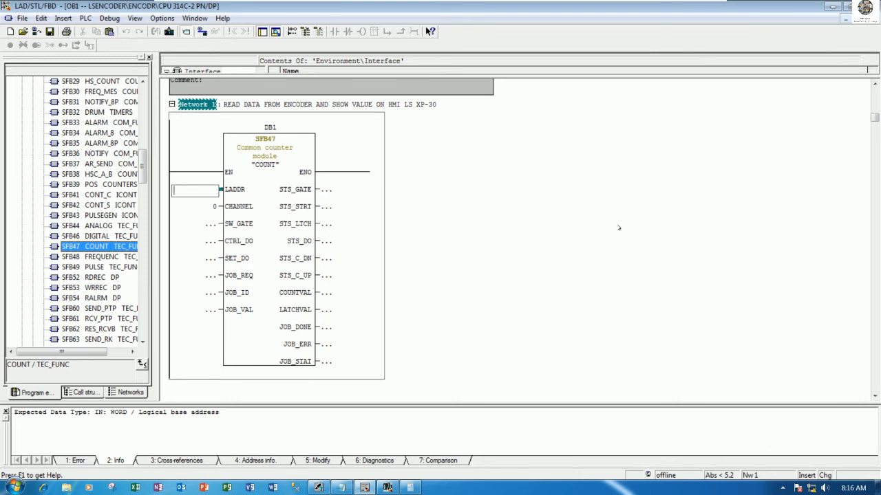
type("w#")
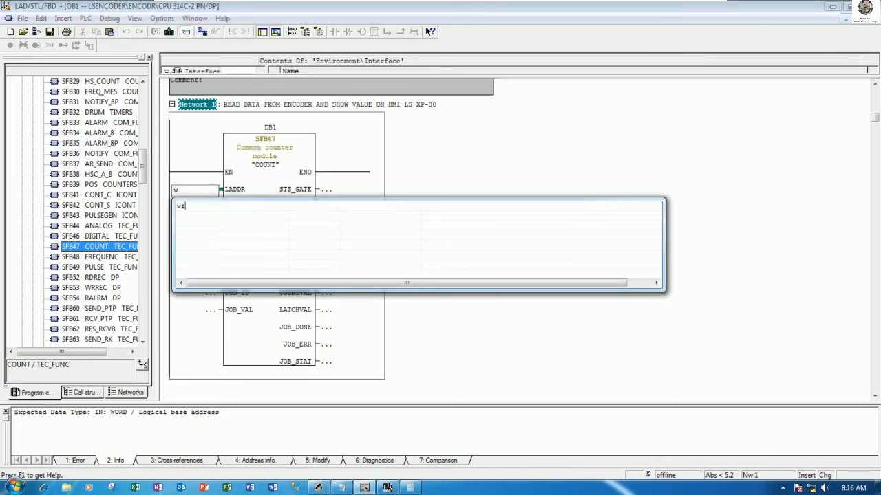
type("16#")
type("330")
key("Return")
left_click(534, 237)
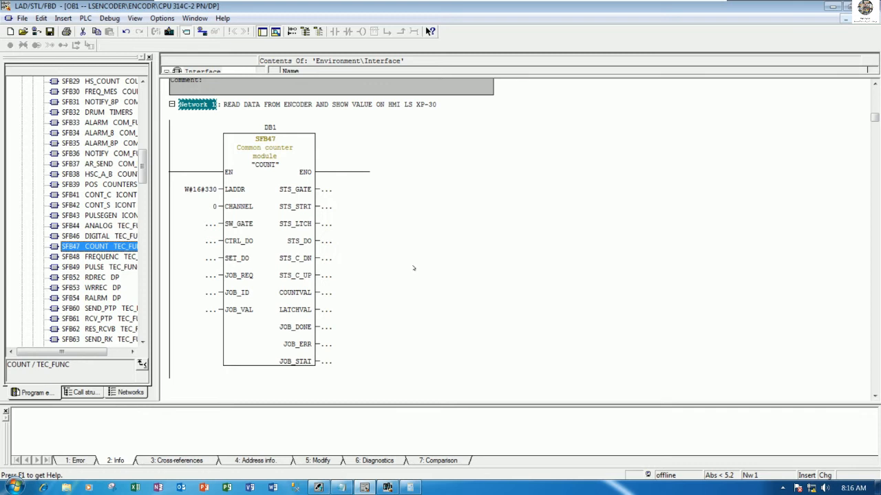
Assign MD0 to the COUNTVAL output of the COUNT block, and save and download OB1
left_click(300, 297)
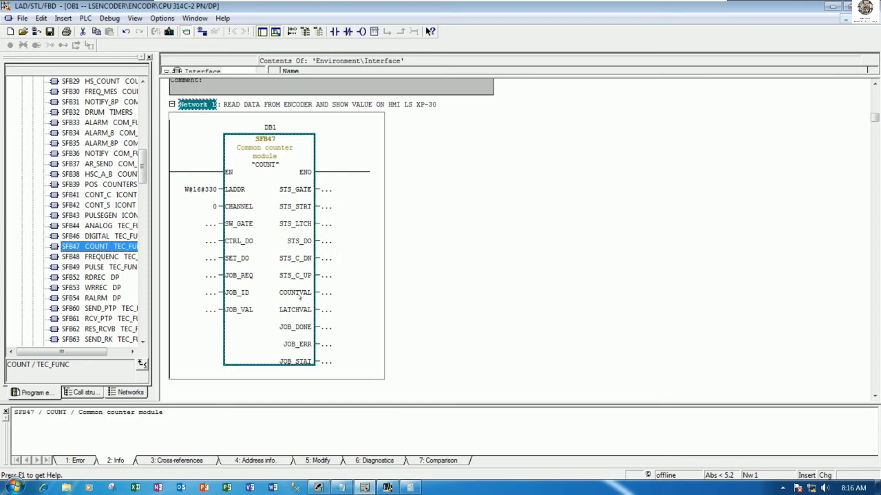
left_click(322, 293)
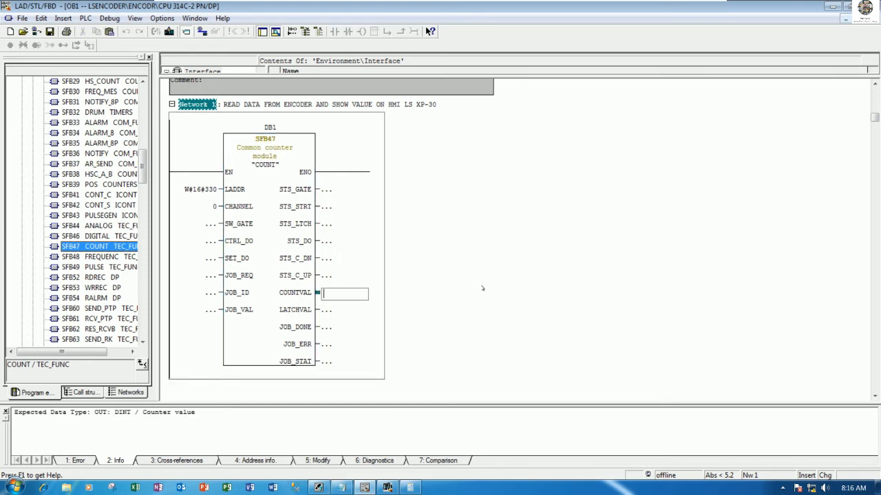
type("MD")
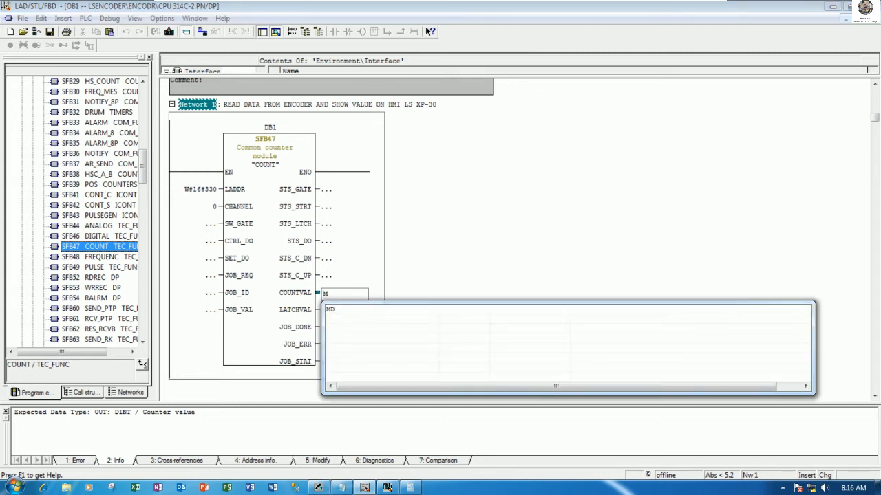
type("0")
key("Return")
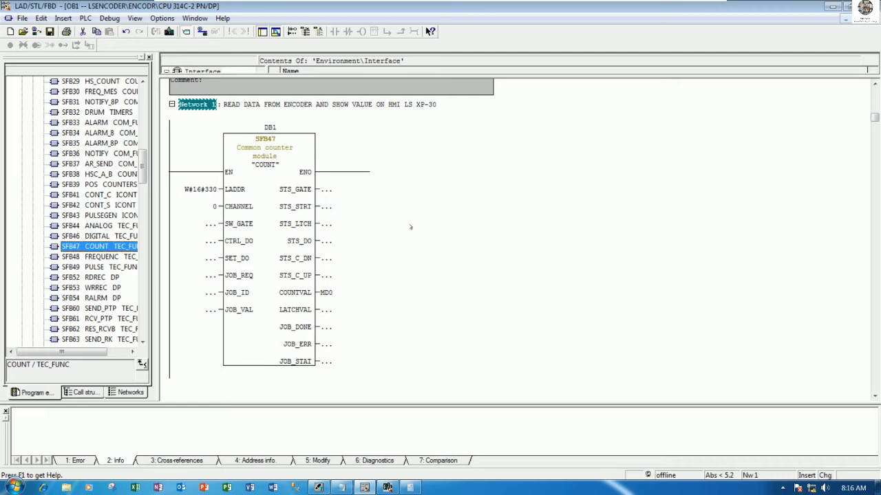
left_click(50, 31)
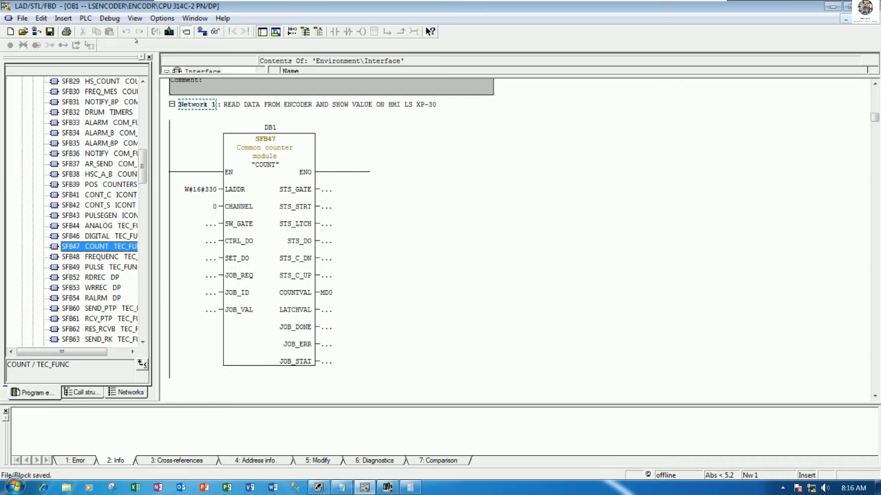
left_click(169, 32)
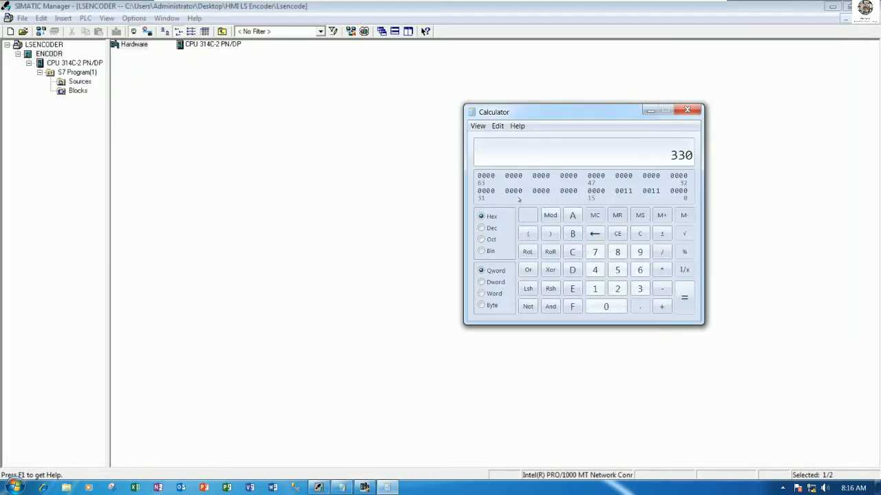
Download everything in the Blocks folder, including the system data, from SIMATIC Manager to the CPU and restart the CPU
left_click(317, 126)
left_click(78, 90)
left_click_drag(419, 104, 118, 36)
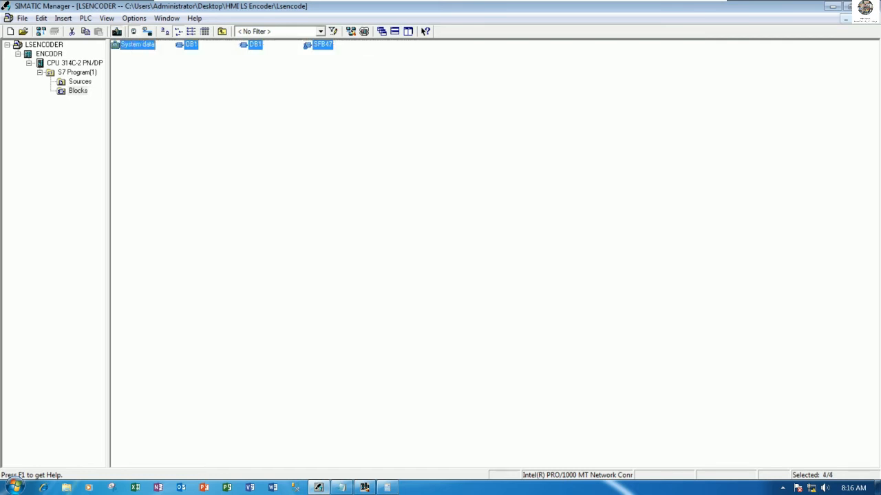
left_click(116, 31)
left_click(368, 275)
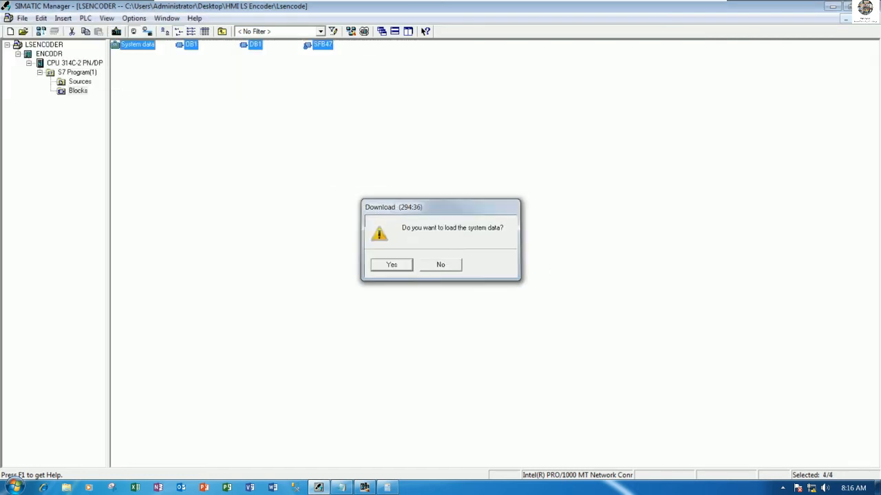
left_click(391, 265)
left_click(391, 268)
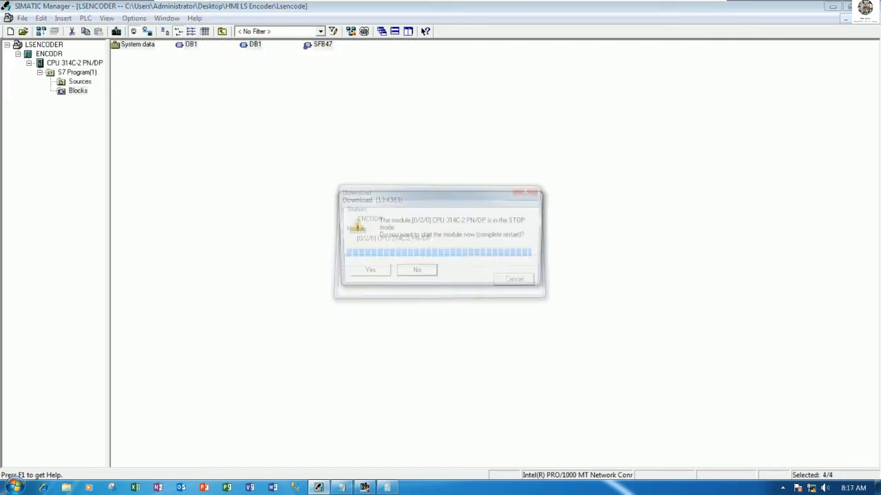
left_click(370, 270)
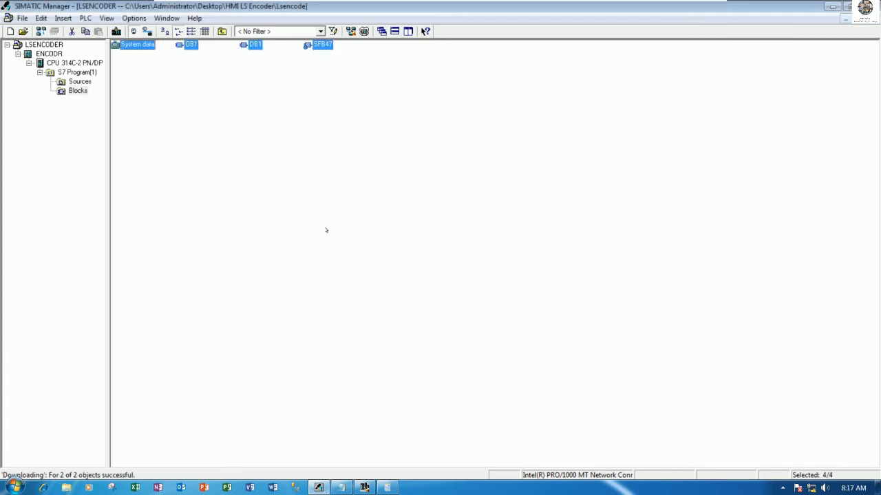
left_click(311, 189)
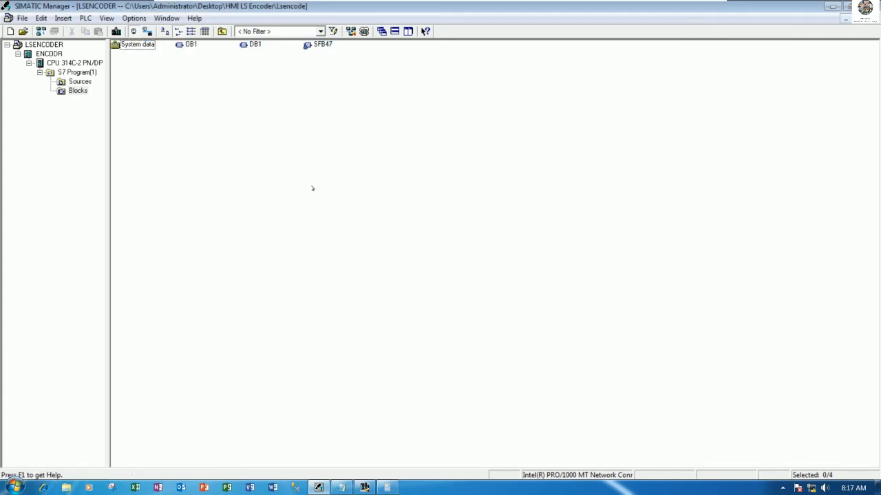
Open OB1 and monitor the COUNT block's COUNTVAL output online
left_click(192, 44)
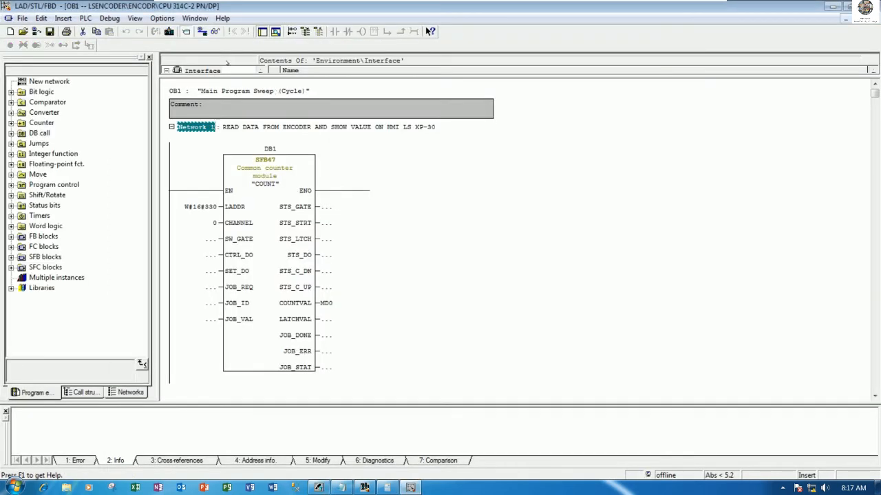
left_click(216, 31)
left_click(430, 305)
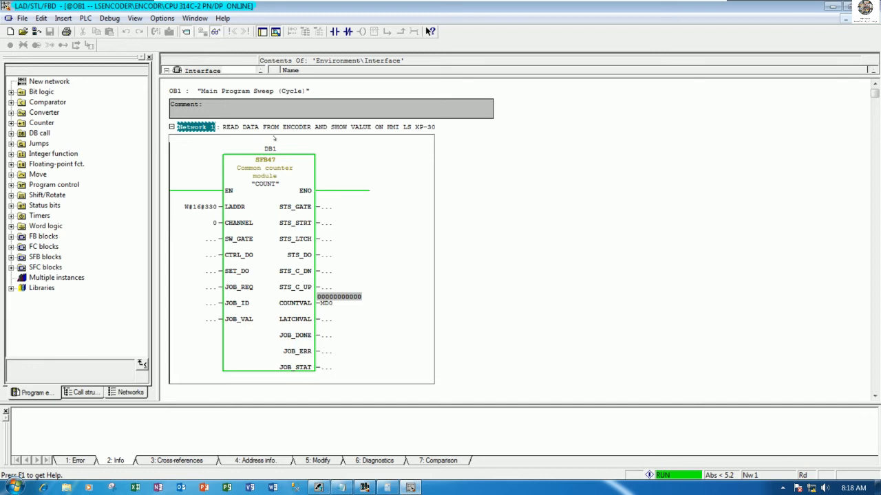
Stop monitoring OB1, assign M10.0 to the SW_GATE input of the COUNT block, and save the block
left_click(216, 33)
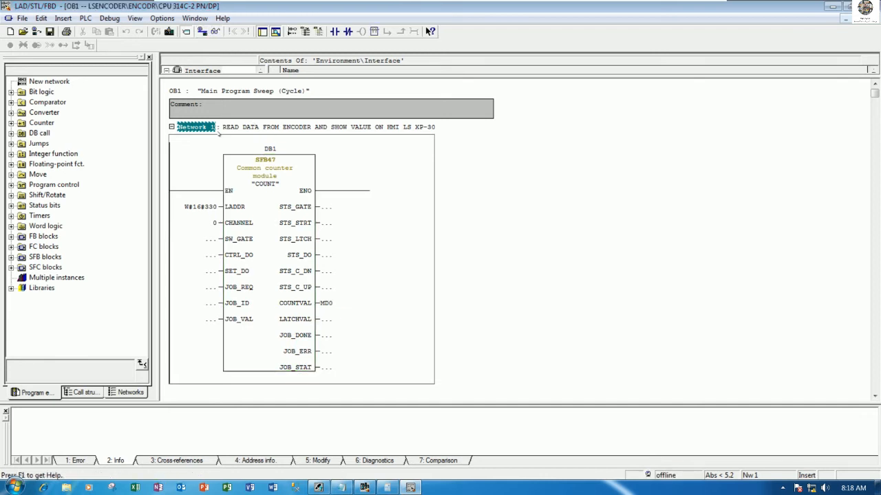
left_click(209, 240)
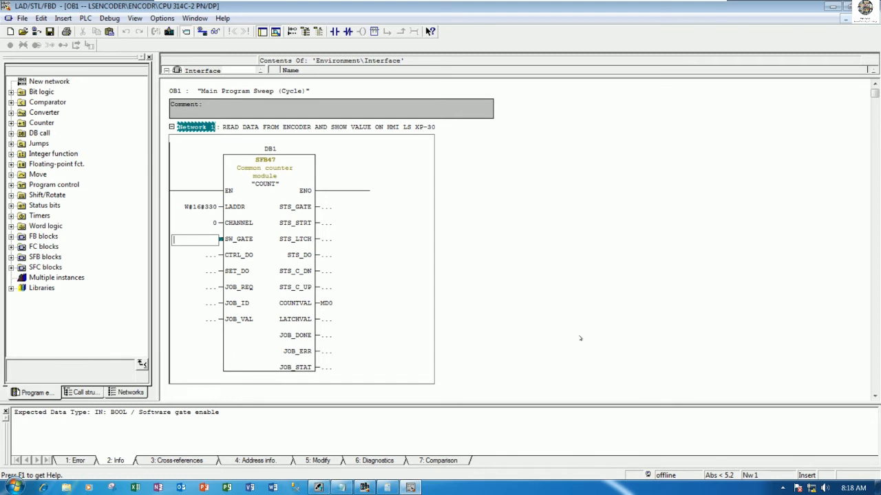
type("M")
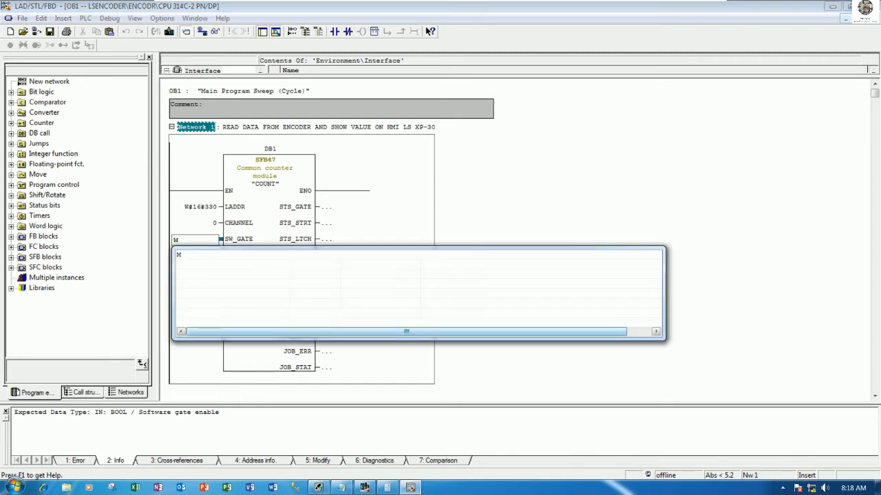
type("10.0")
key("Return")
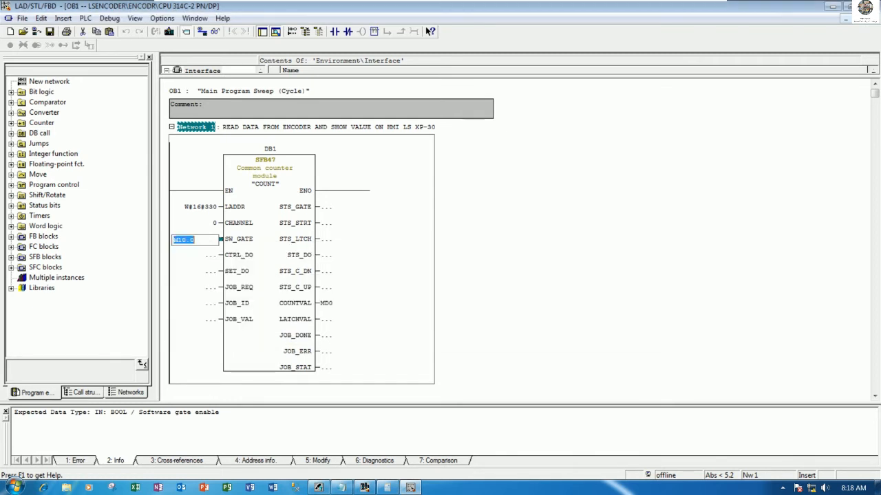
key("Return")
key("ctrl+s")
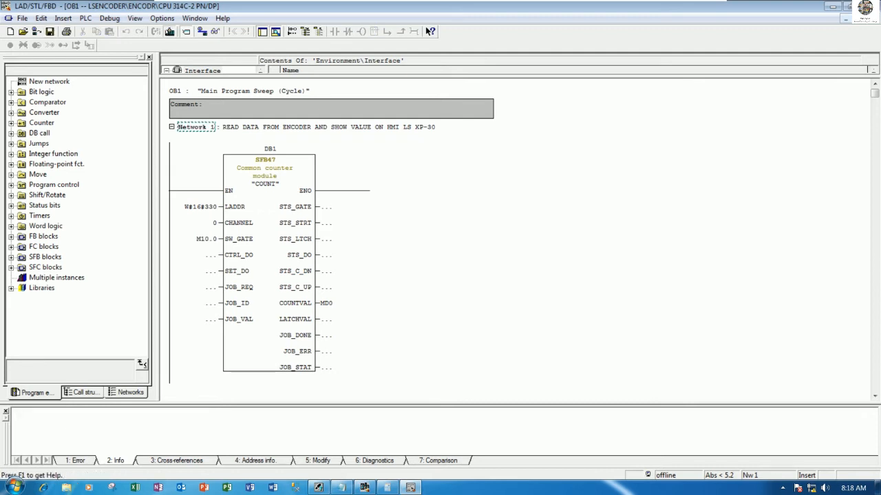
Monitor OB1 online and add M10.0 to a variable table with its status value monitored
left_click(215, 31)
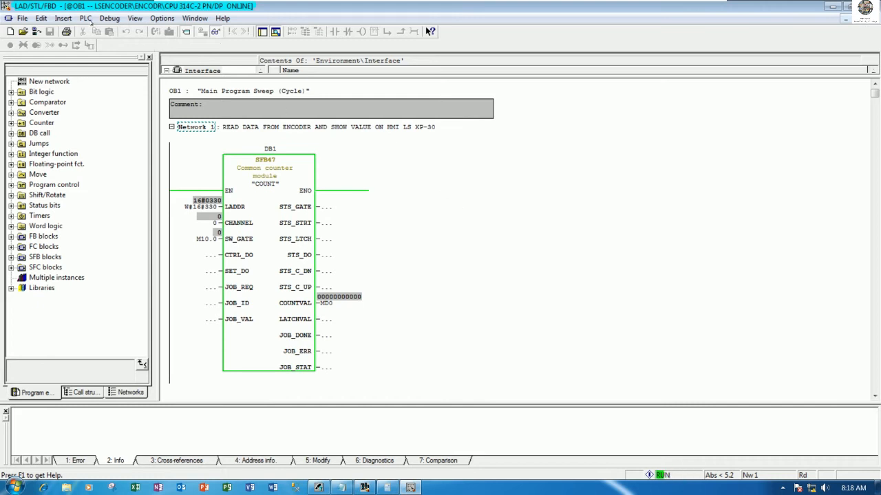
left_click(86, 18)
left_click(131, 100)
left_click_drag(345, 92, 486, 147)
type("M10.0")
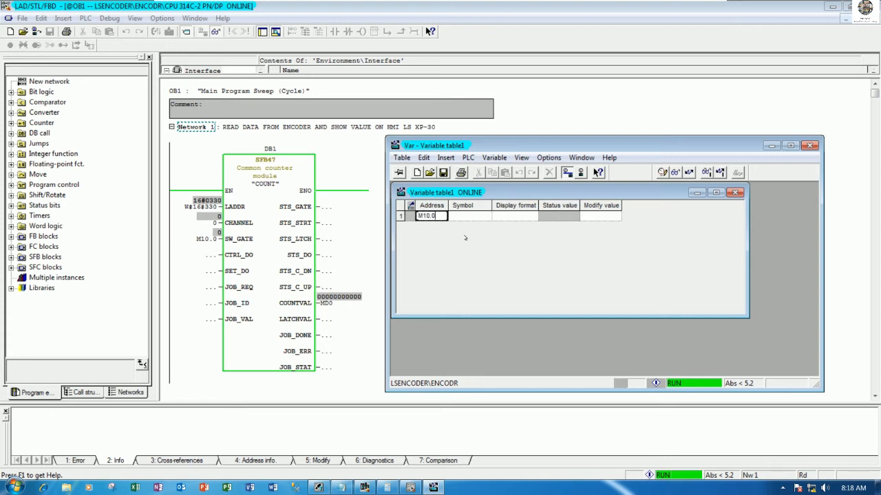
key("Return")
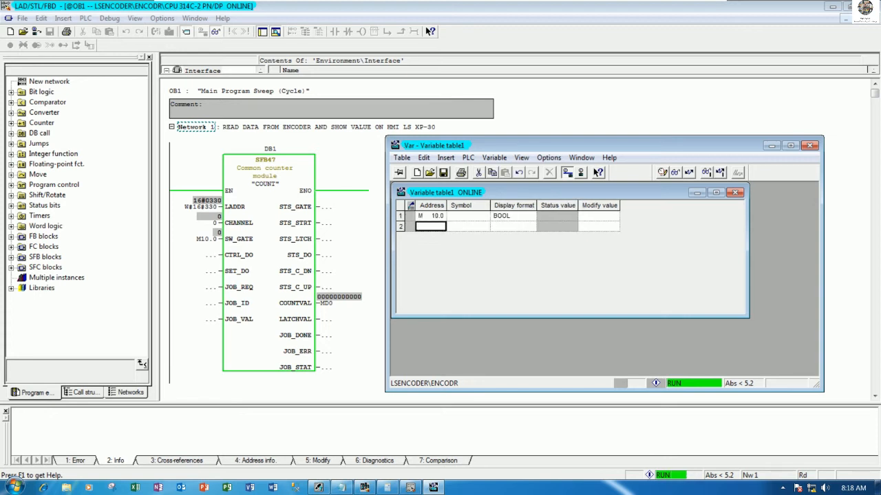
left_click(674, 172)
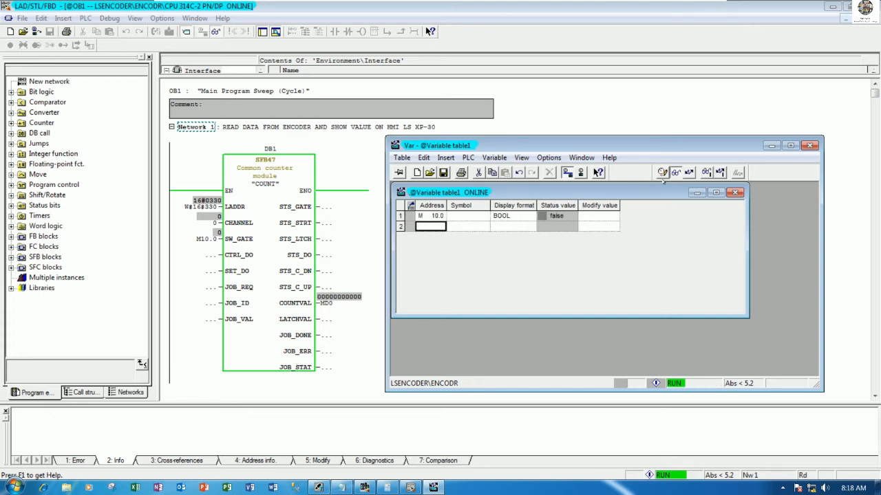
Modify M10.0 to true in the CPU to enable the software gate, and close the variable table
left_click(598, 216)
type("true")
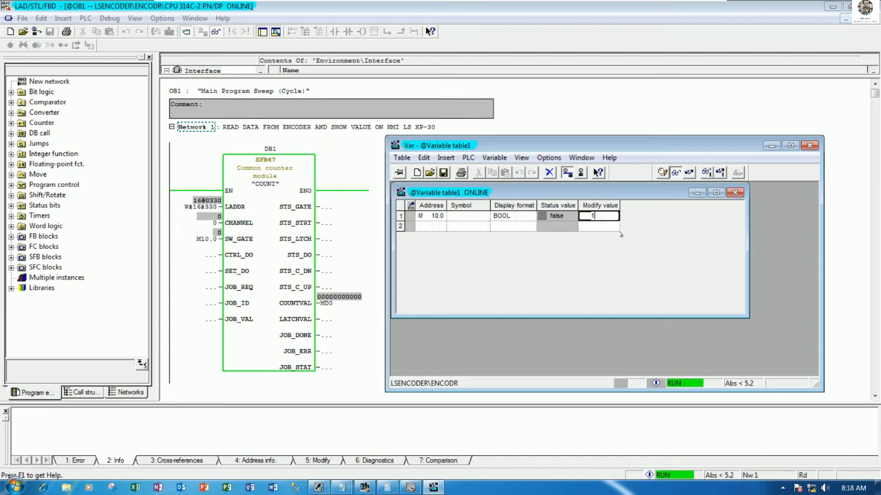
key("ctrl+F9")
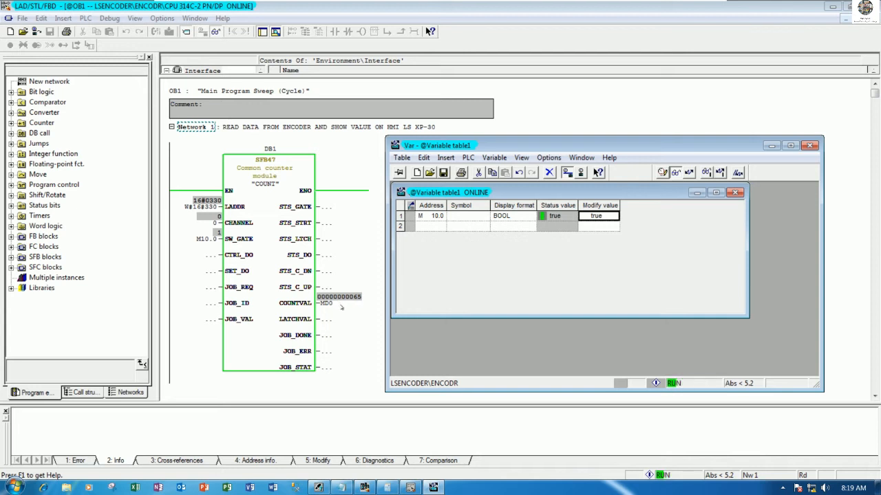
left_click(810, 145)
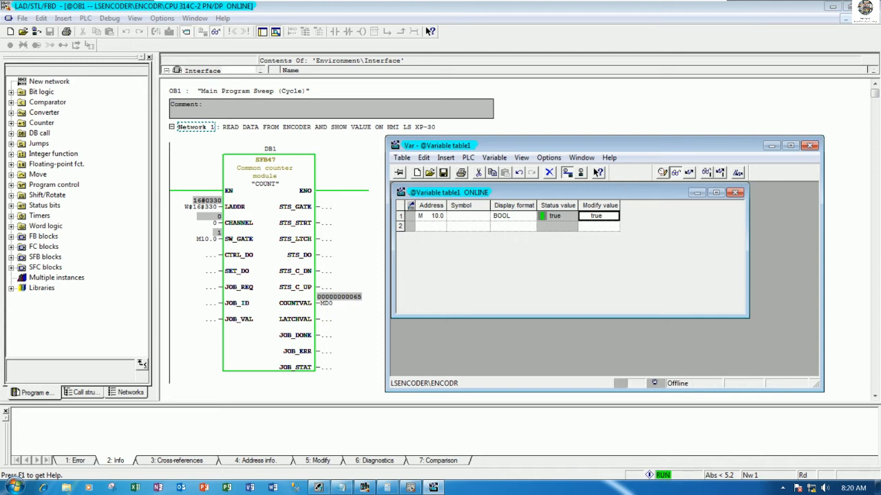
left_click(581, 303)
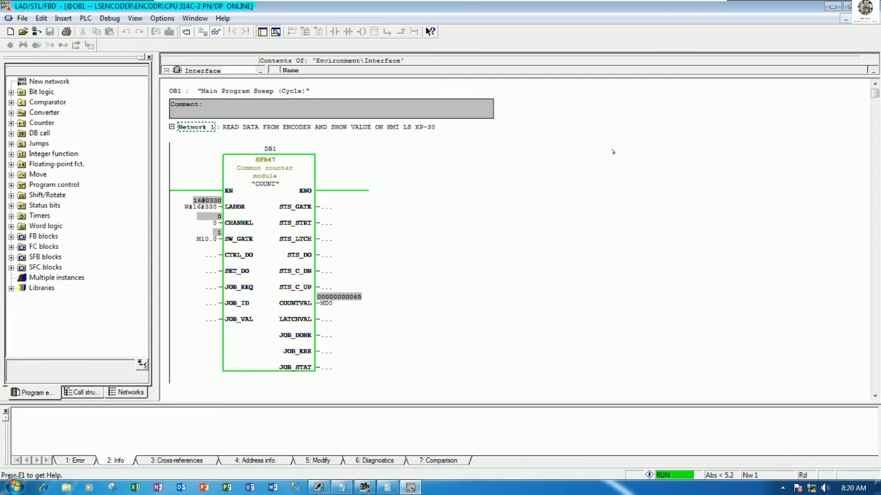
Minimize the OB1 editor and SIMATIC Manager to show the Windows desktop
left_click(832, 6)
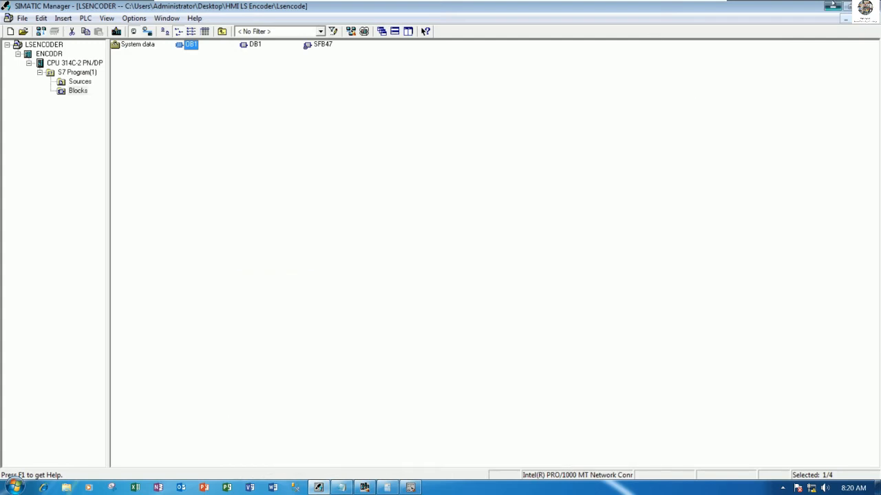
left_click(832, 6)
left_click(648, 106)
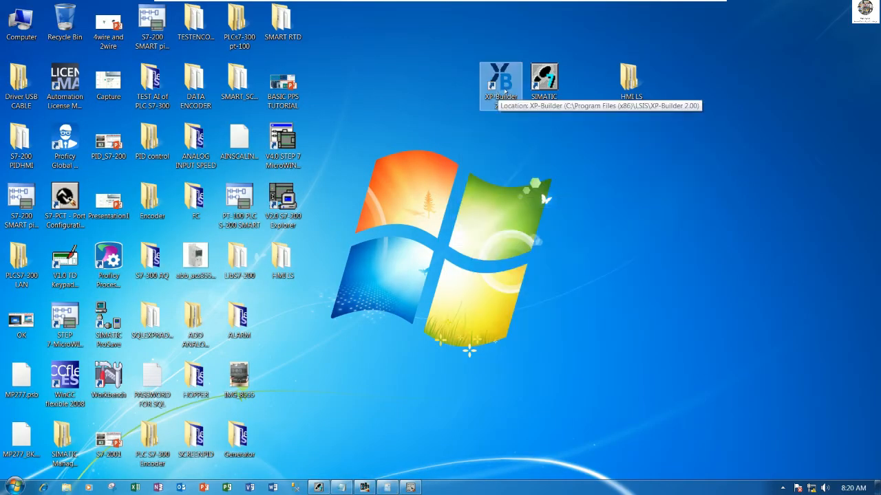
Launch XP-Builder and start a new project for the XP Series with model XP30-TTA
double_click(505, 90)
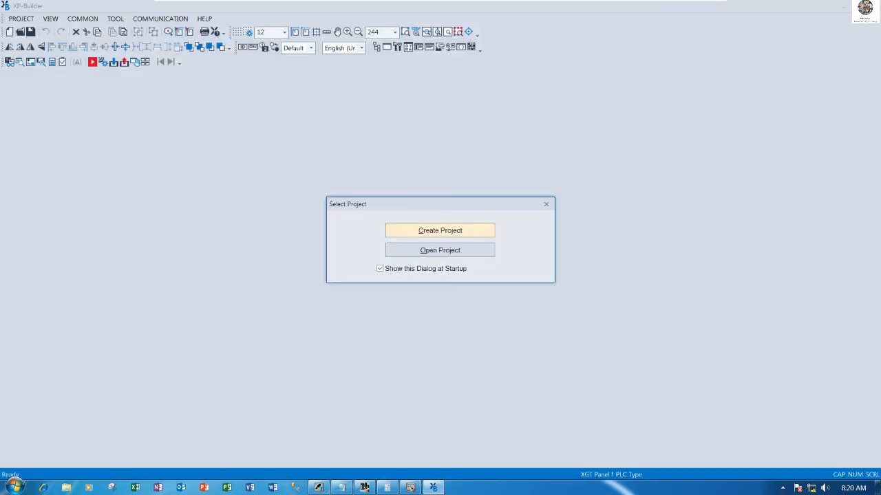
left_click(457, 233)
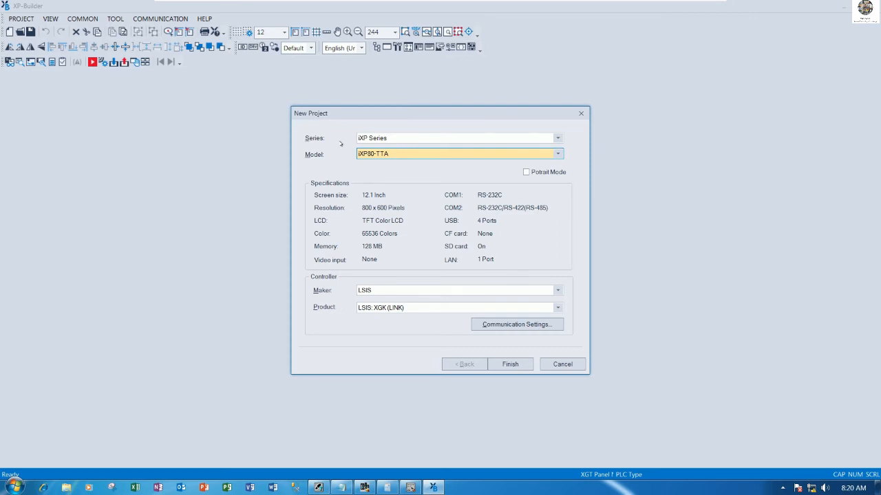
left_click(411, 139)
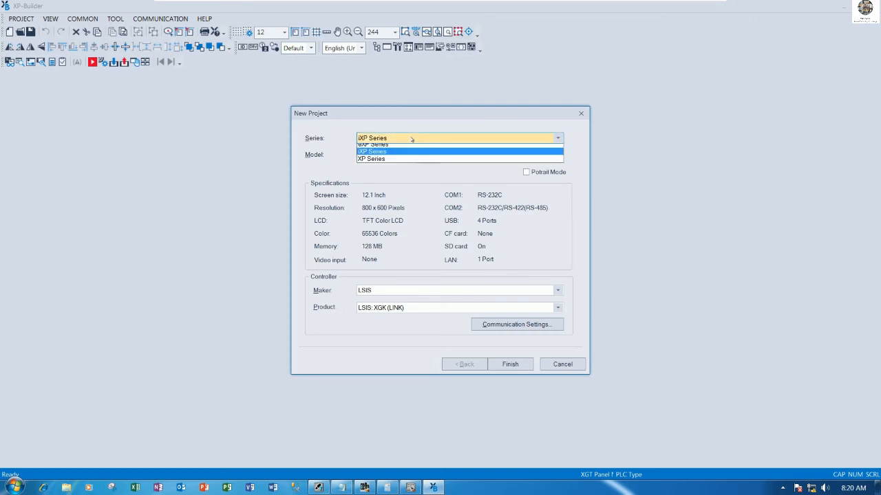
left_click(387, 163)
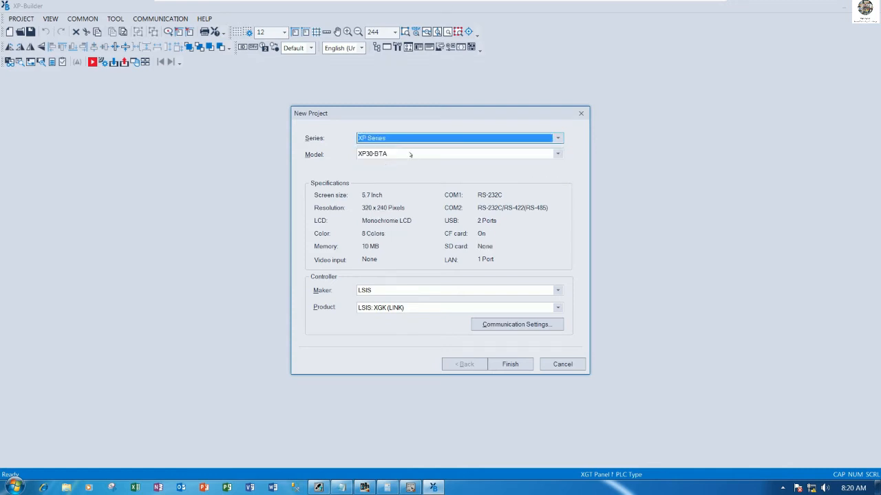
left_click(410, 154)
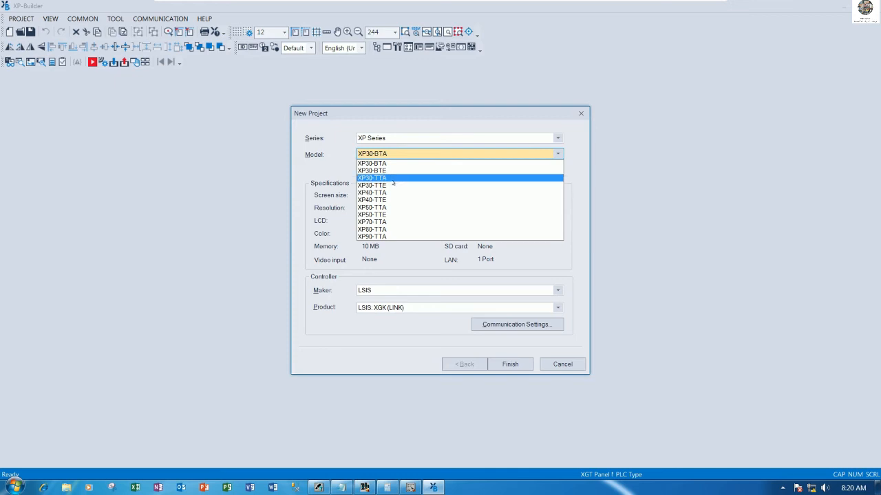
left_click(393, 179)
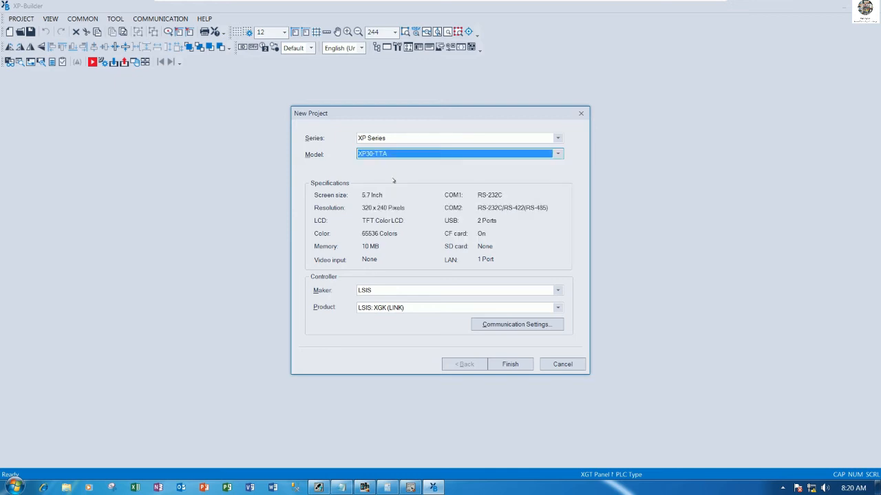
Set the controller maker to Siemens AG and the product to Siemens: SIMATIC S7 300/400 Ethernet
left_click(558, 291)
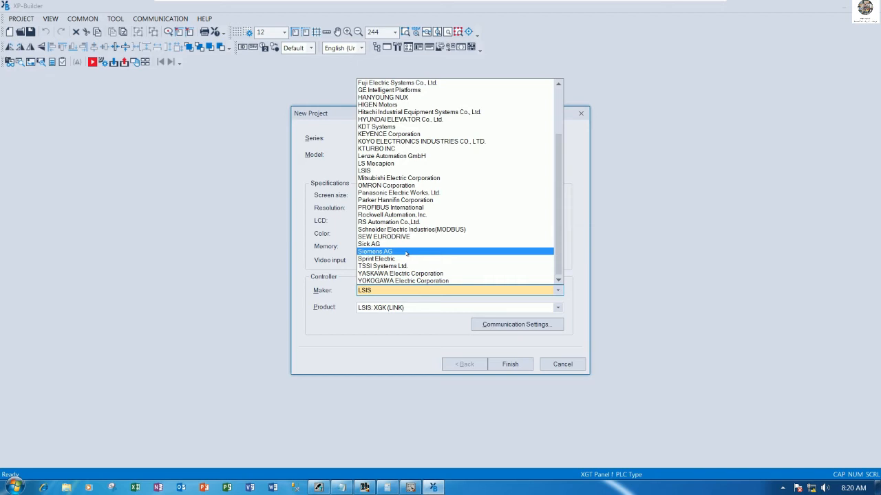
left_click(407, 253)
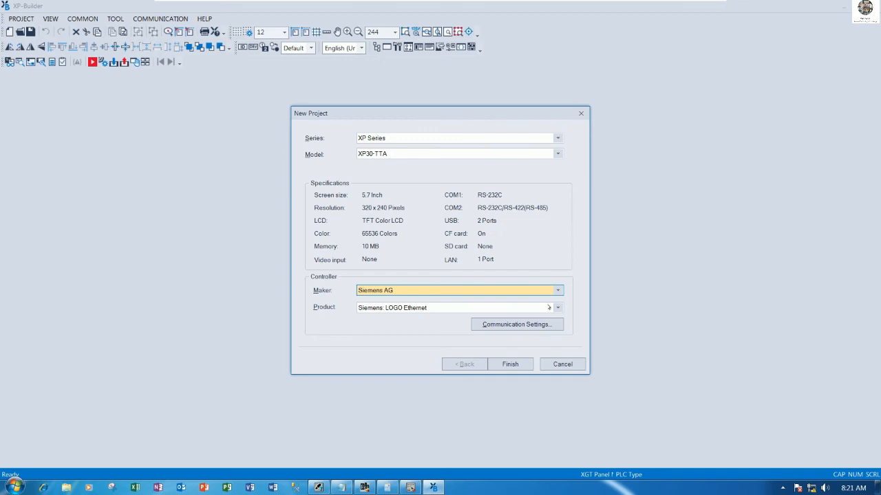
left_click(552, 307)
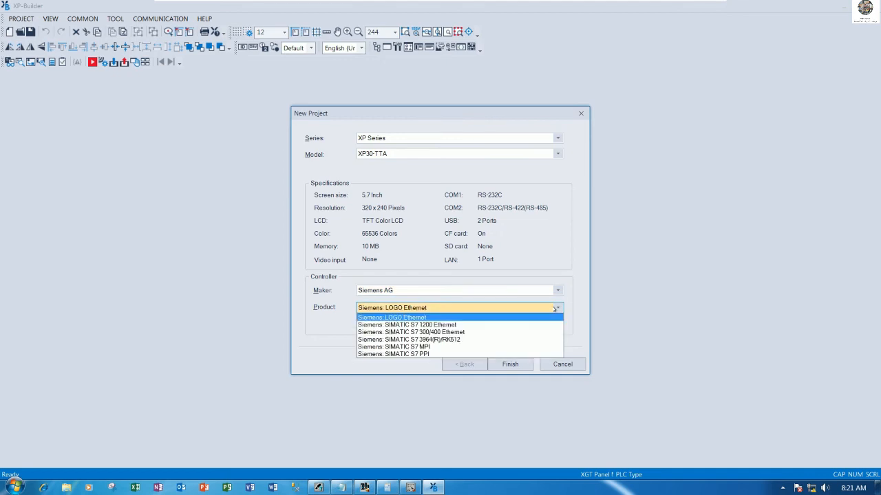
left_click(438, 333)
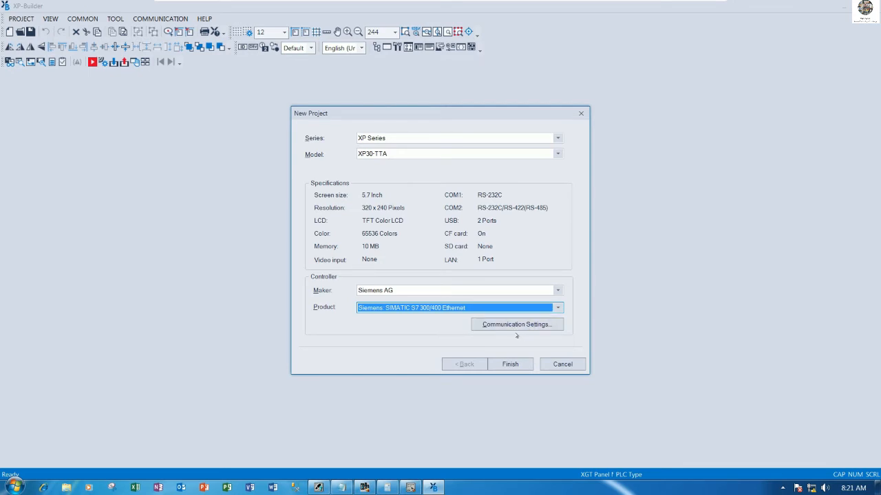
Create the project through the communication settings, accepting the Ethernet protocol with OP Communication and IP address 192.168.0.1
left_click(518, 327)
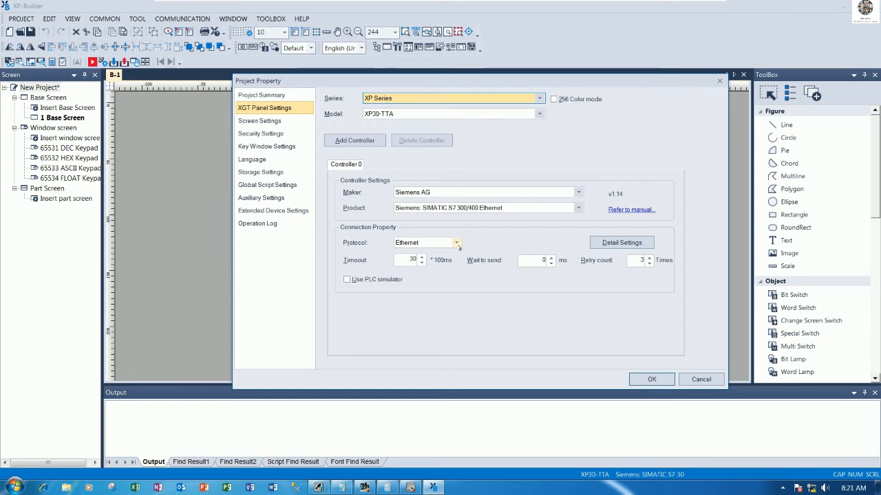
left_click(621, 242)
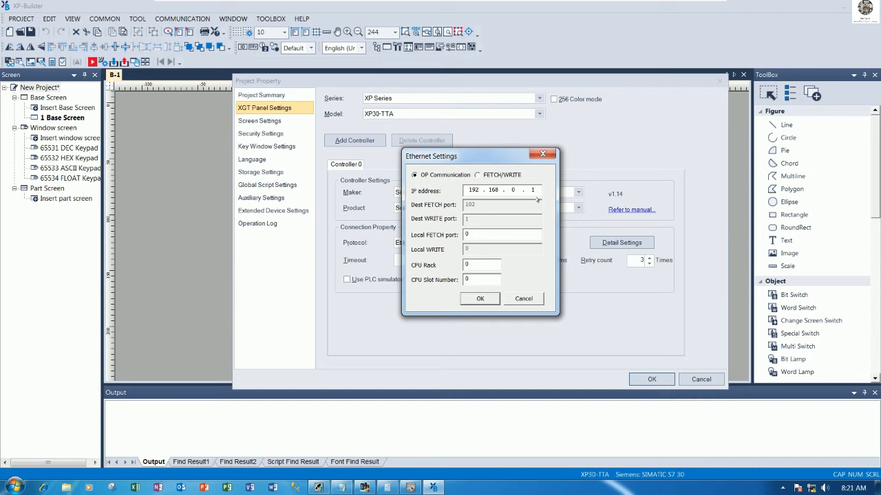
left_click(485, 297)
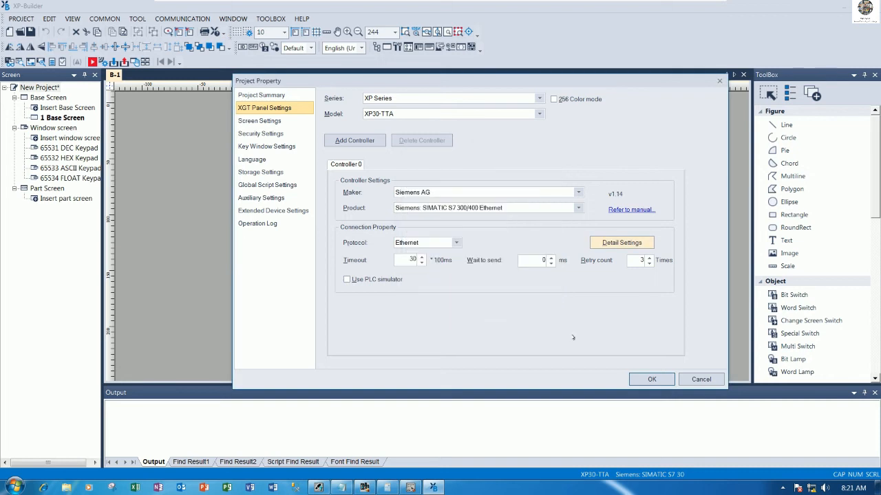
left_click(647, 380)
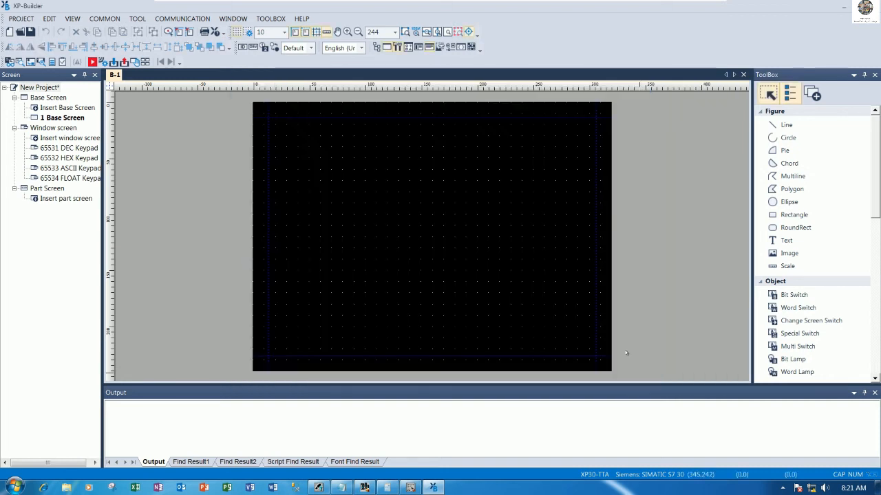
Enable a background colour for the base screen and set both its foreground and background colours to teal
right_click(443, 193)
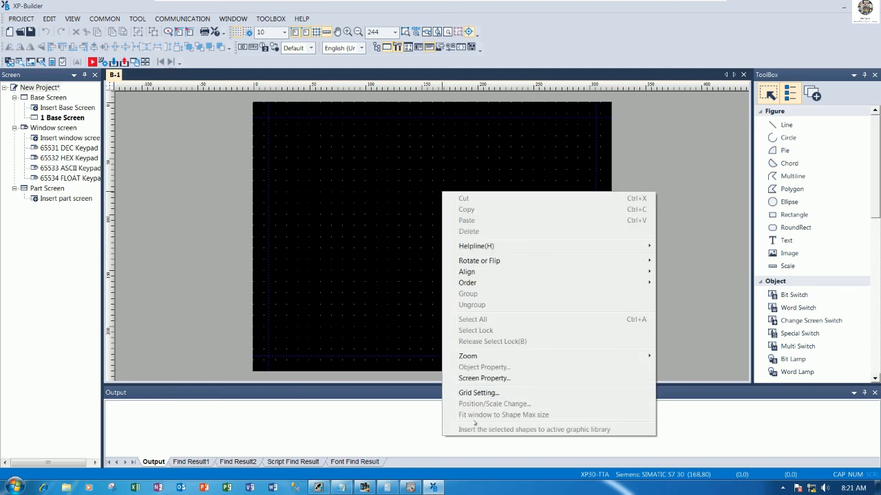
left_click(490, 380)
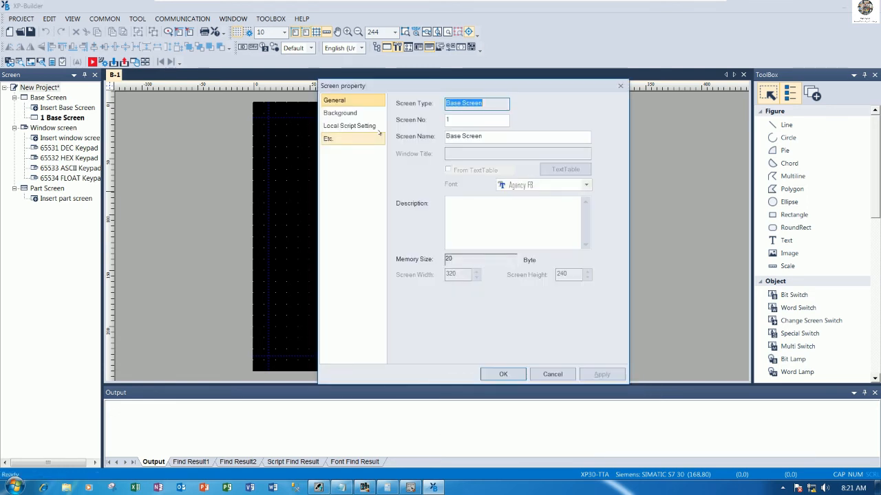
left_click(339, 113)
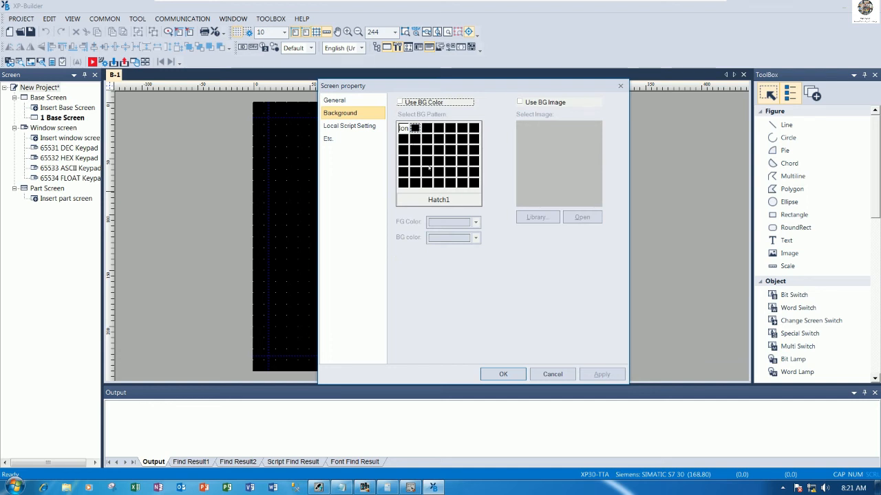
left_click(400, 102)
left_click(475, 223)
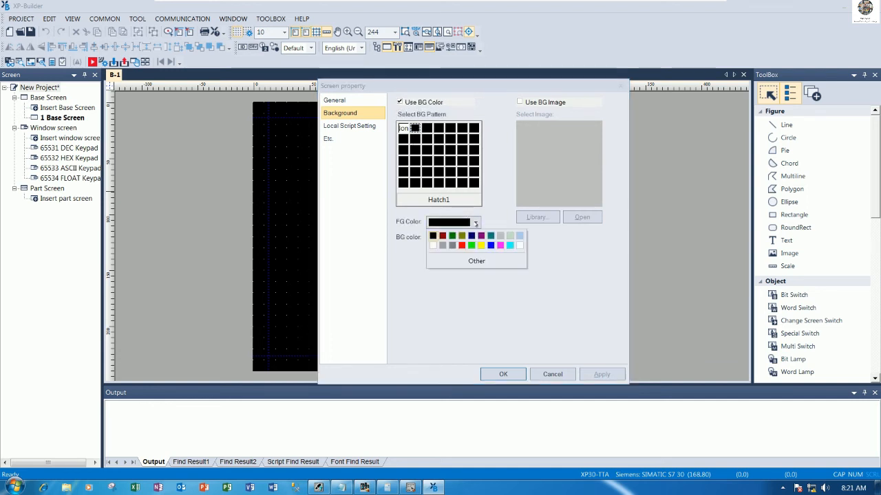
left_click(491, 236)
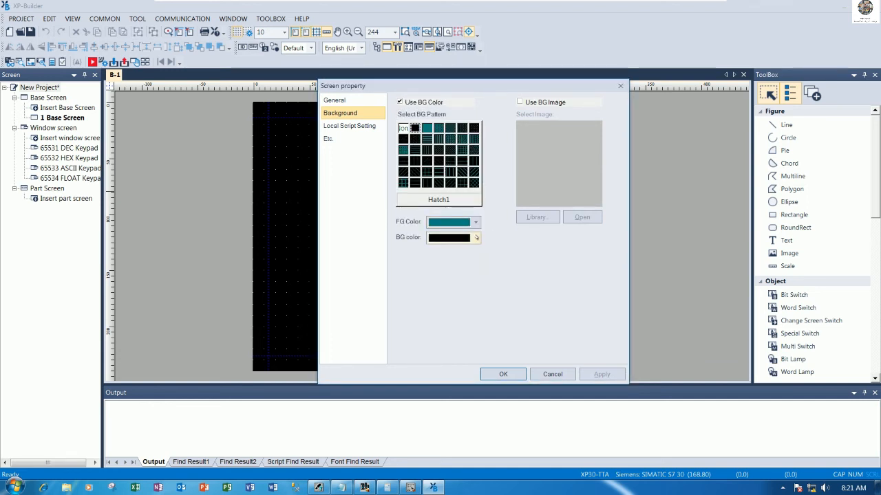
left_click(476, 238)
left_click(491, 251)
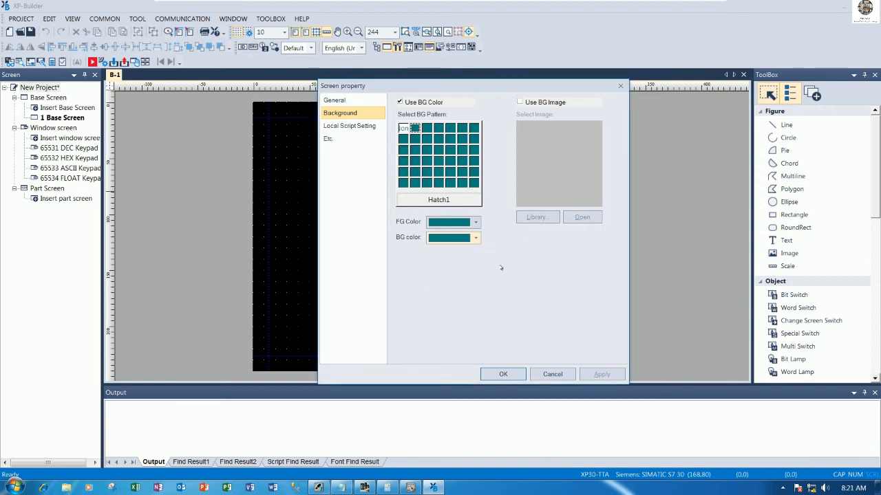
left_click(502, 374)
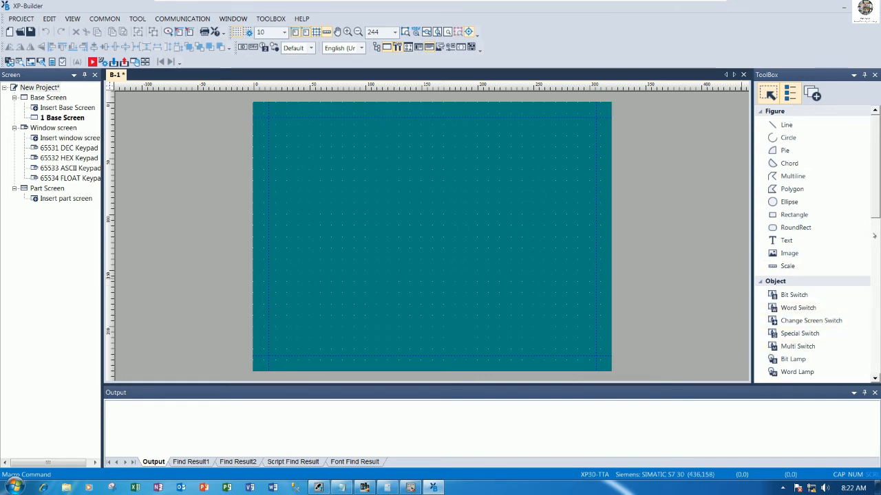
Place a Numeric Display object in the lower middle of the base screen and open the address selection for its device
scroll(817, 346, "down", 3)
scroll(811, 241, "down", 4)
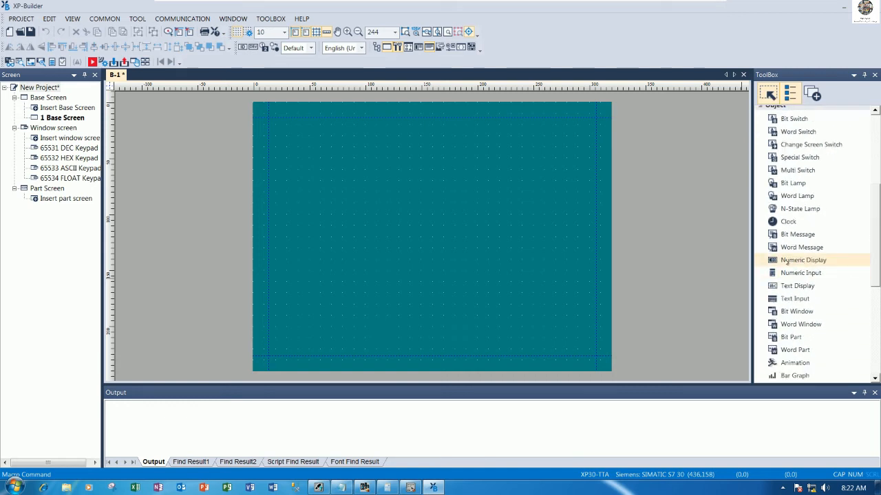
left_click(788, 261)
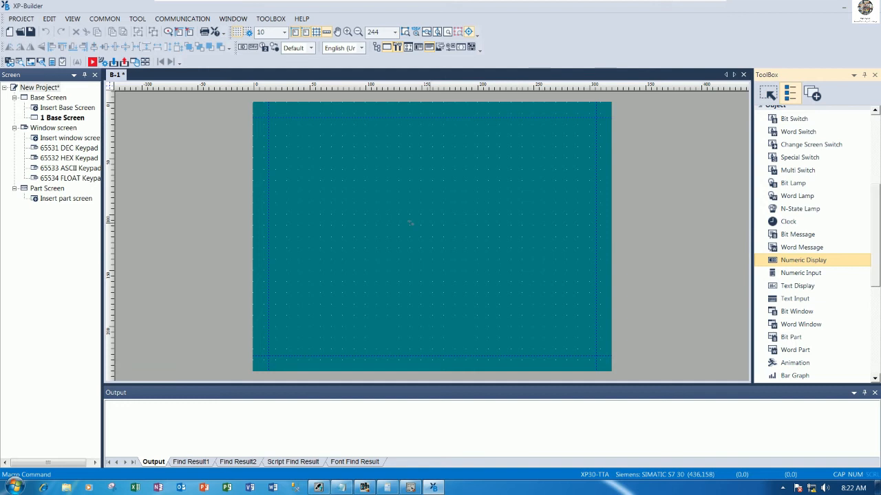
left_click_drag(364, 248, 491, 297)
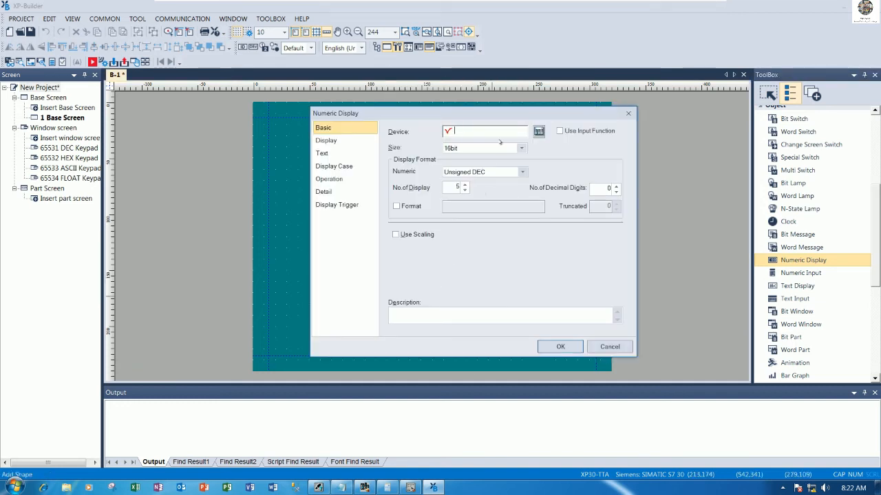
left_click(538, 131)
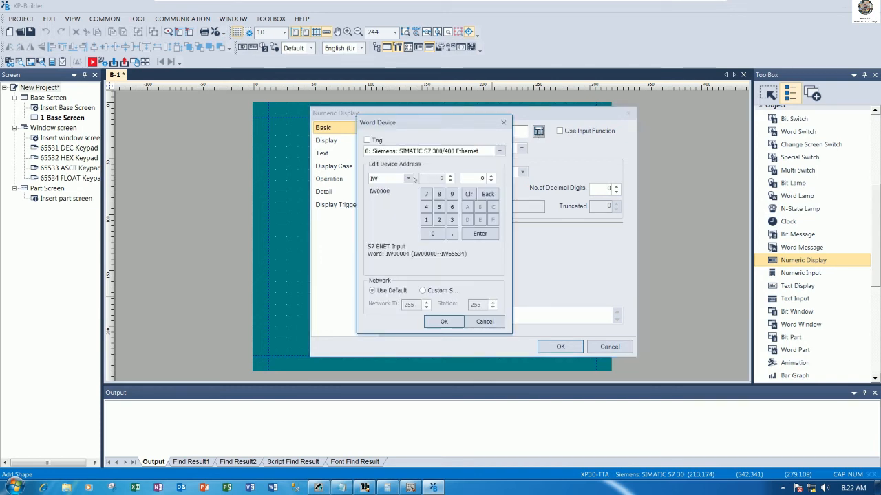
left_click(409, 179)
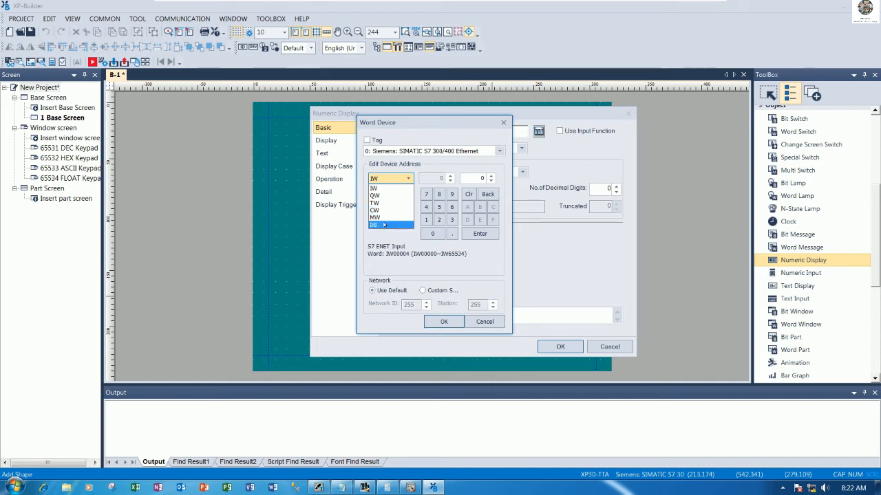
left_click(345, 264)
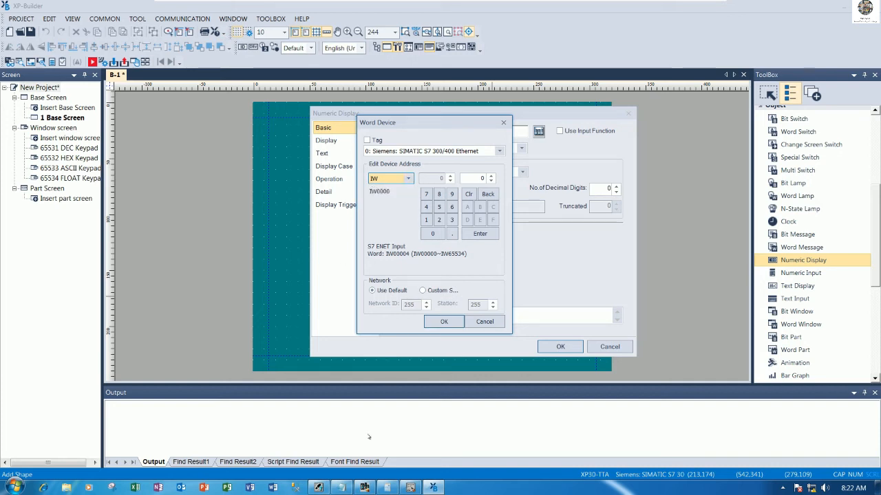
Switch to the OB1 editor in LAD/STL/FBD and stop the online monitoring
left_click(409, 489)
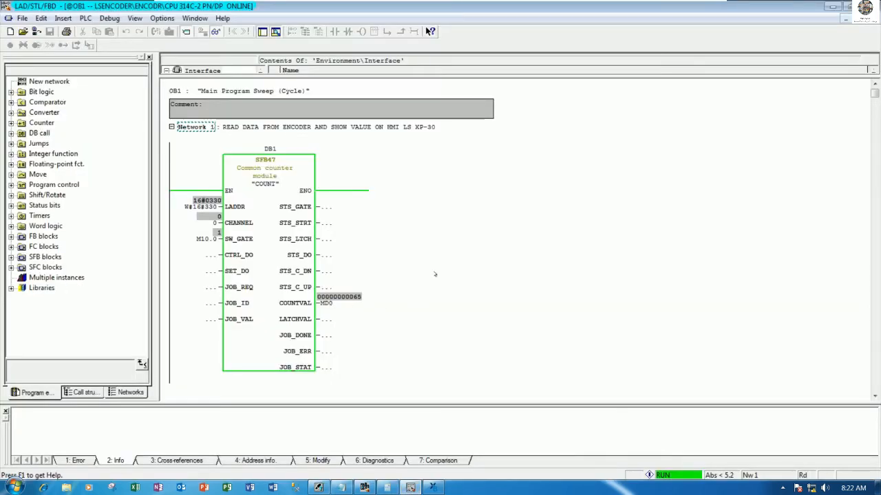
left_click(215, 32)
left_click(443, 308)
scroll(432, 300, "down", 5)
left_click(249, 298)
left_click(367, 254)
right_click(366, 252)
left_click(464, 207)
scroll(464, 208, "up", 3)
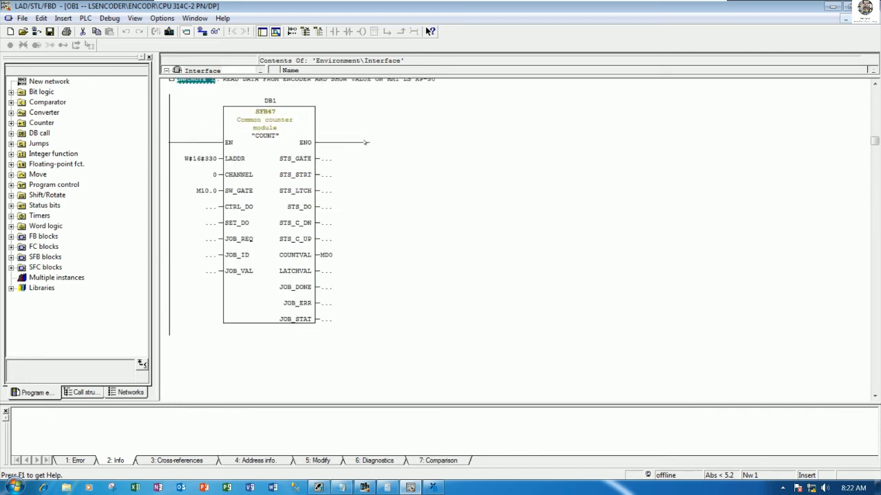
Insert a MOVE box after the ENO output of the COUNT block in Network 1
left_click(365, 142)
left_click(375, 30)
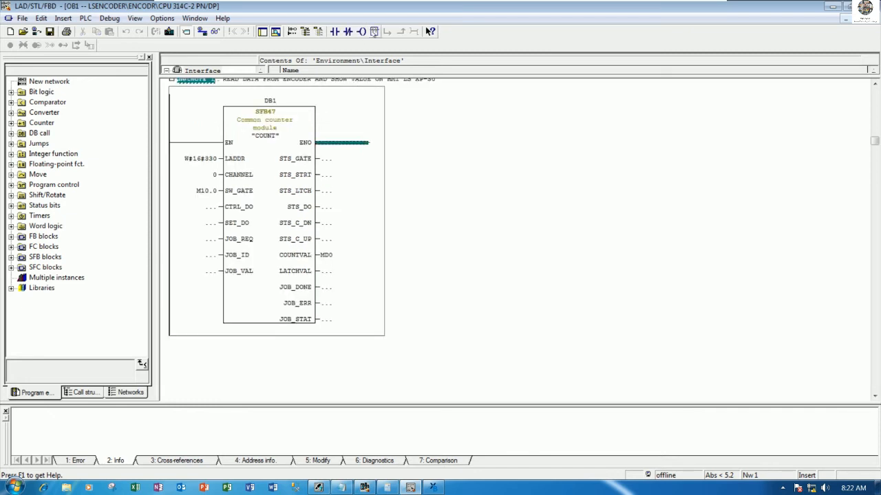
type("MOVE")
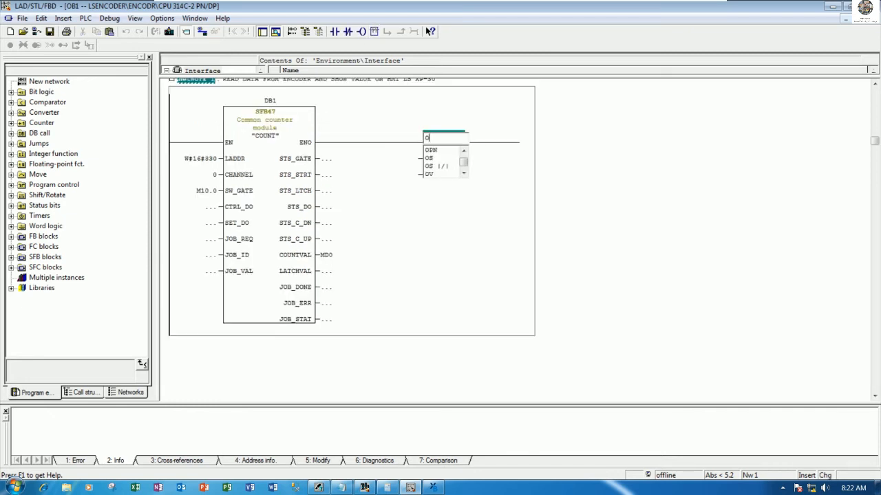
key("Return")
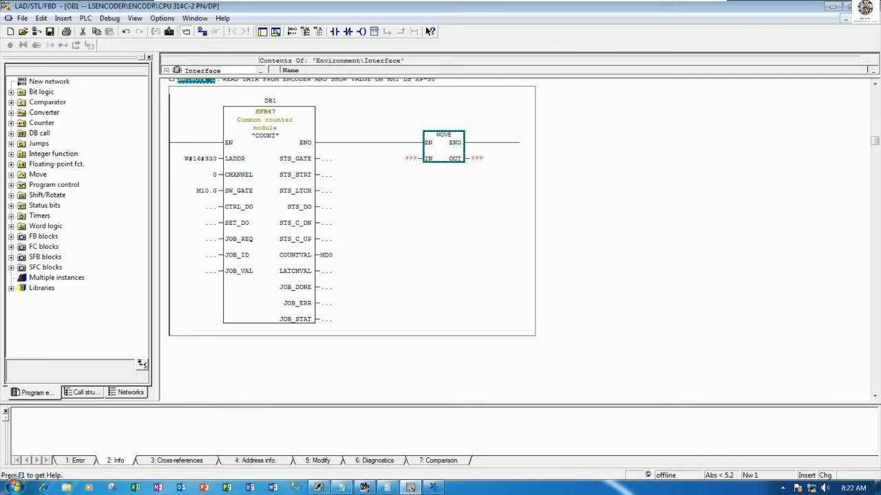
Set the MOVE box input to MD0 and its output to MW10 in Network 1
left_click(339, 254)
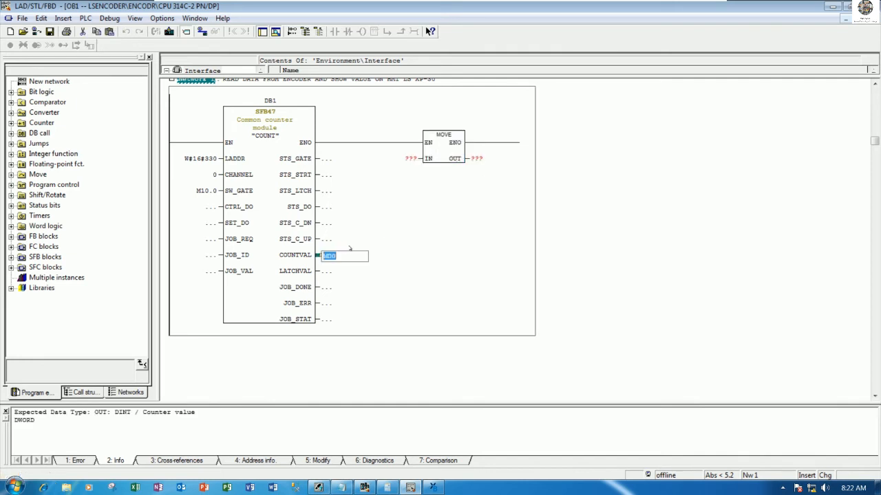
left_click(409, 158)
type("MD0")
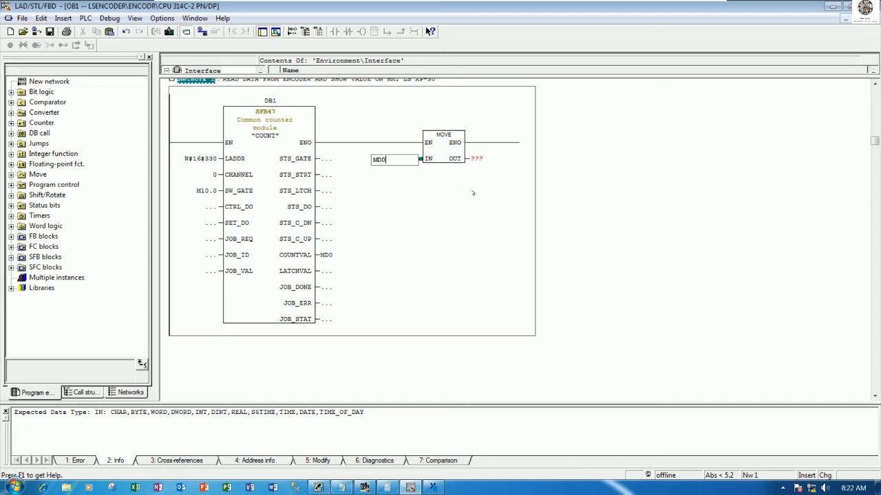
left_click(476, 158)
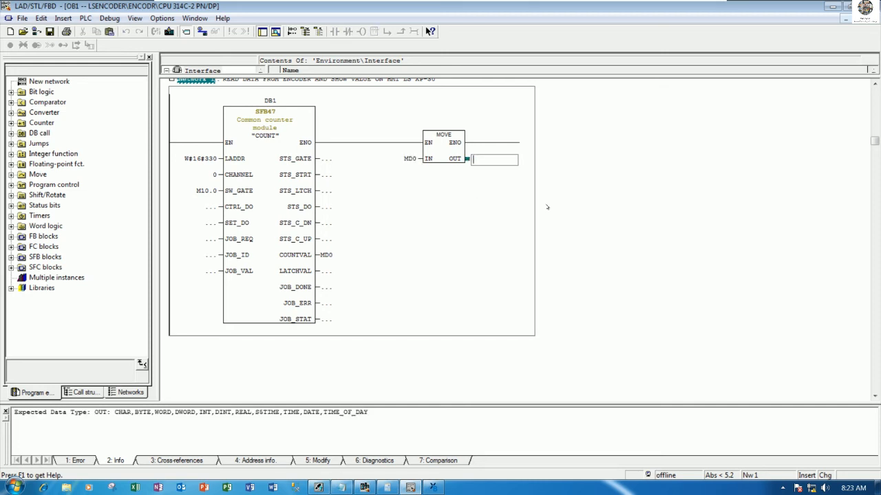
type("M")
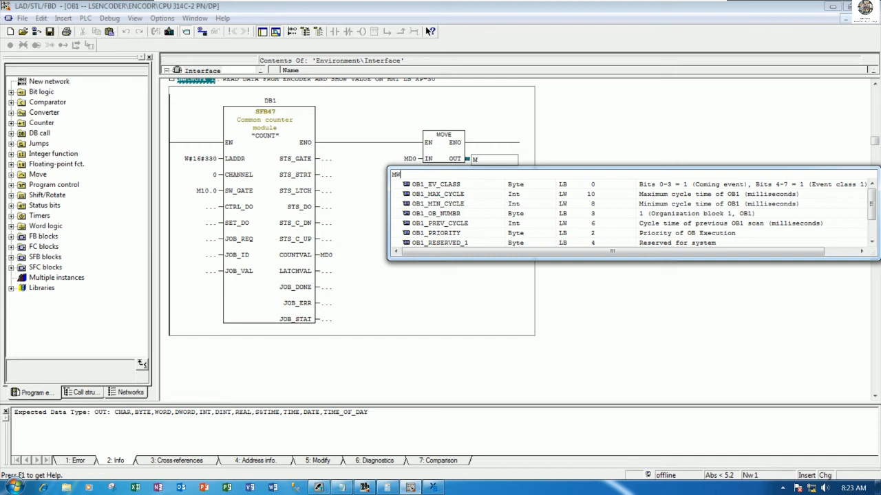
type("W10")
key("Return")
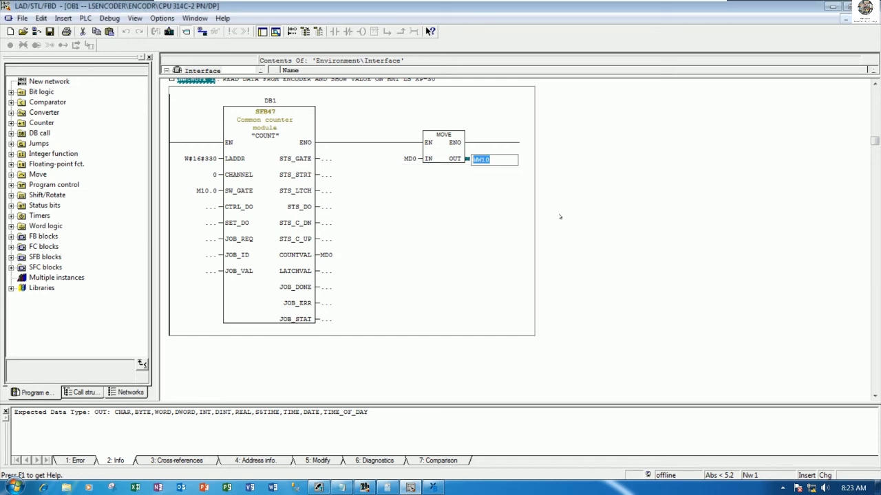
left_click(560, 217)
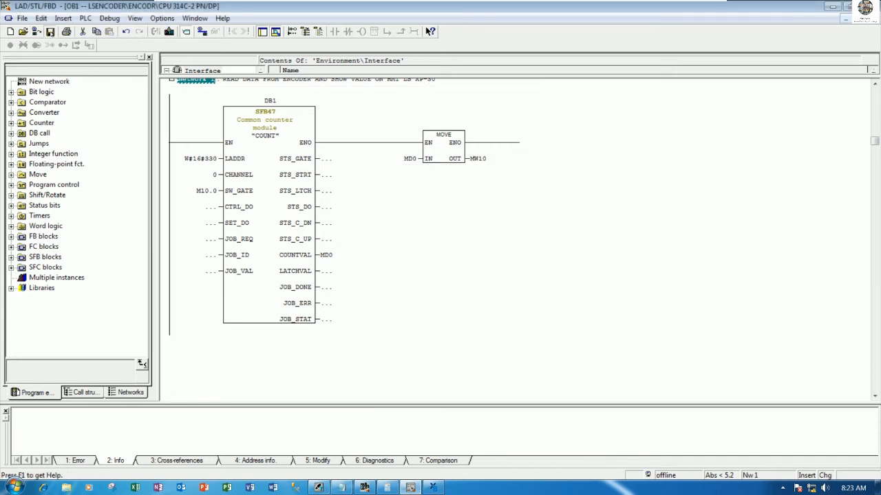
Download the saved OB1 block to the CPU and start its online monitoring
left_click(51, 31)
left_click(169, 32)
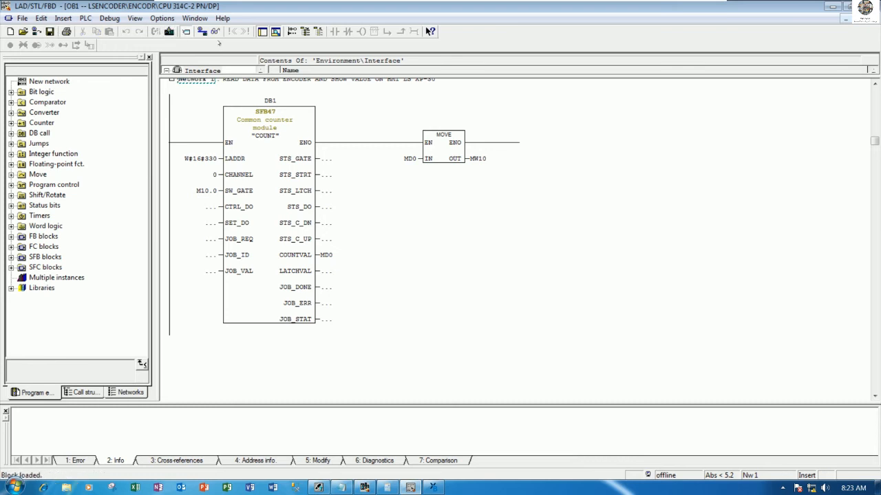
left_click(215, 32)
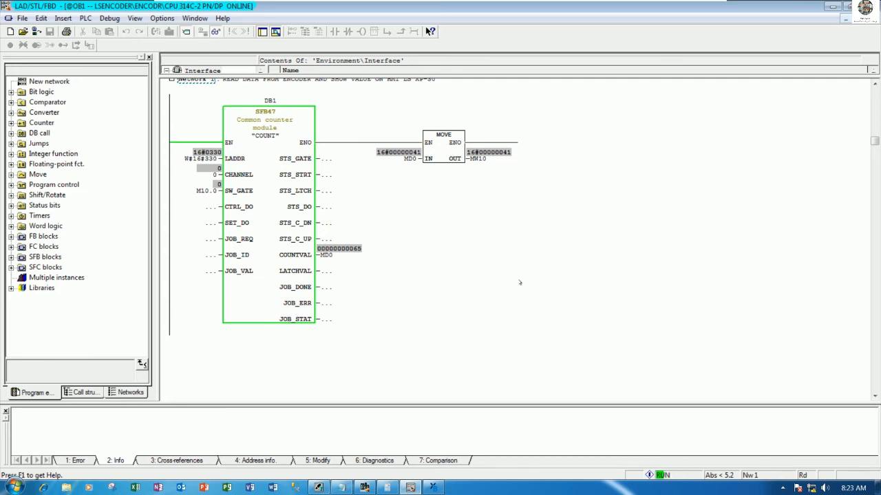
Switch to XP-Builder and assign device MW10 to the numeric display with 7 displayed digits
left_click(434, 488)
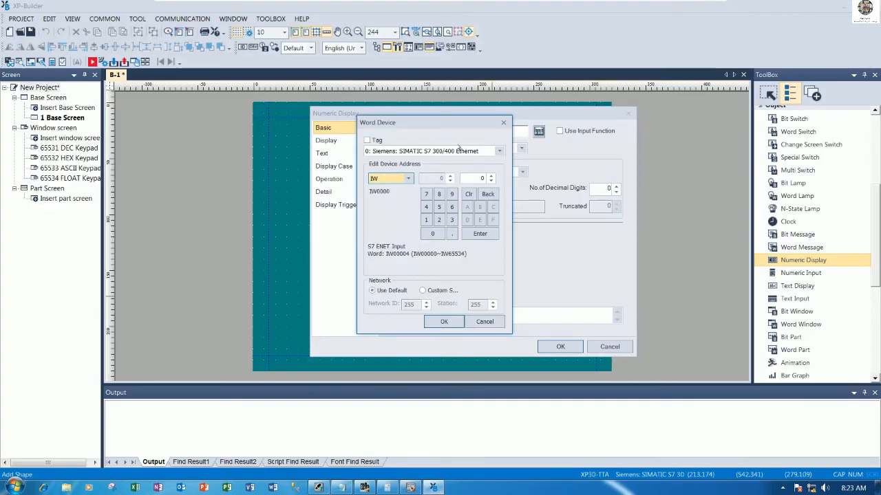
left_click(408, 179)
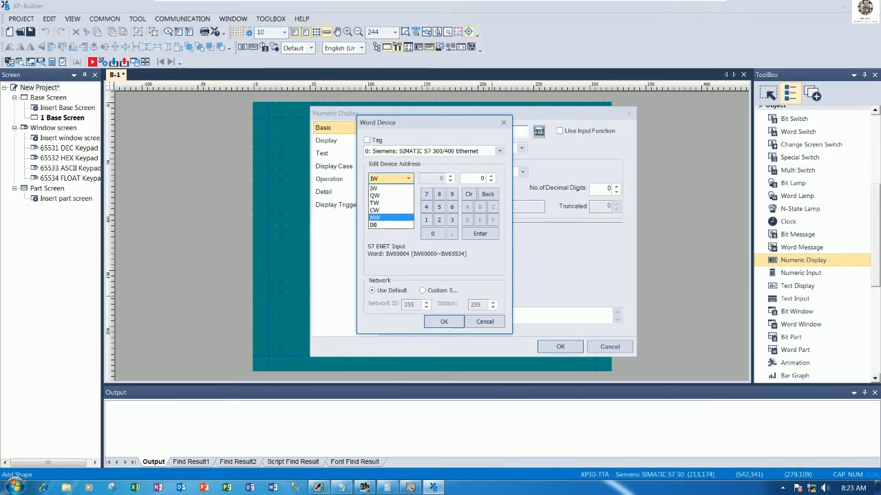
left_click(377, 217)
type("1")
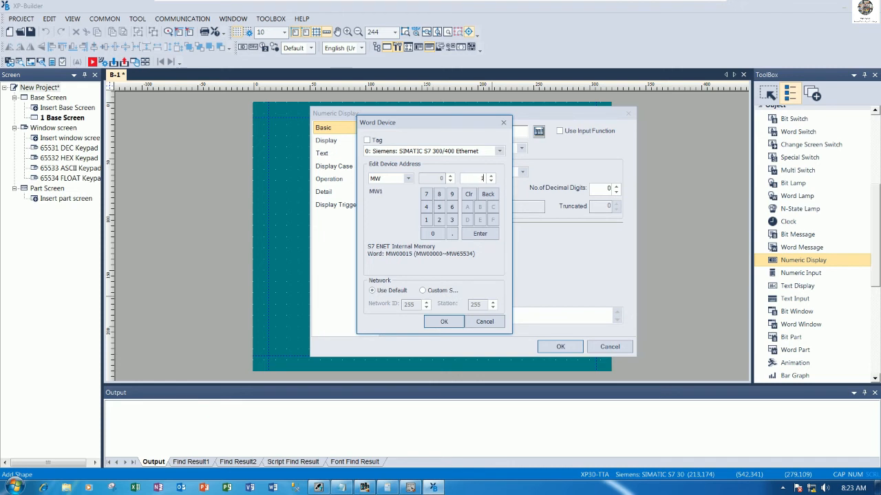
type("0")
left_click(444, 322)
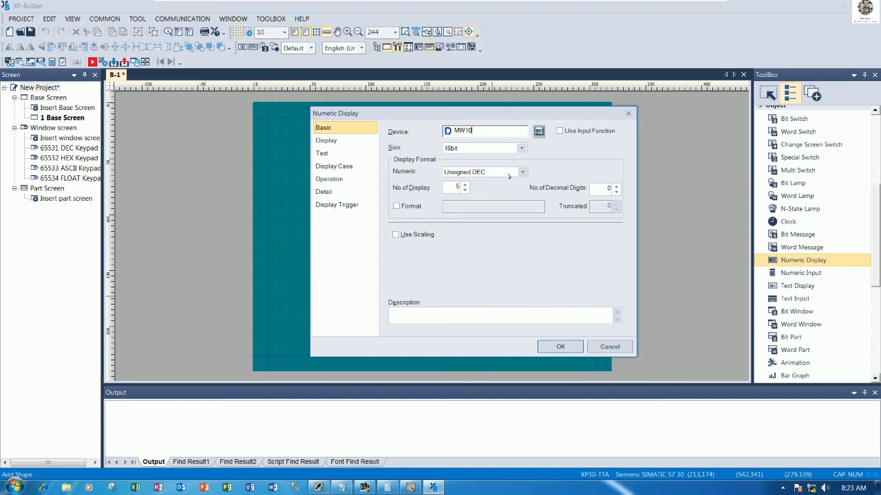
double_click(452, 186)
left_click_drag(509, 113, 554, 112)
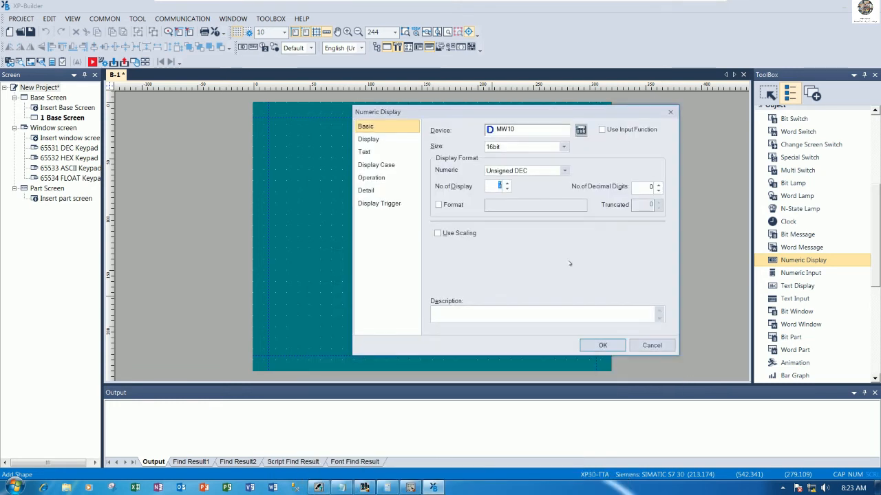
left_click(603, 342)
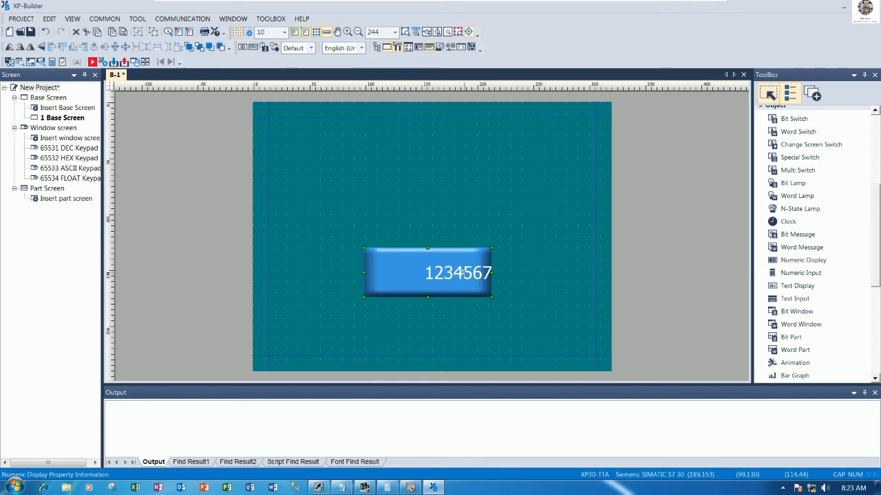
Set the numeric display to 6 digits and format its text as centred, bold, italic Tahoma at size 28
double_click(462, 273)
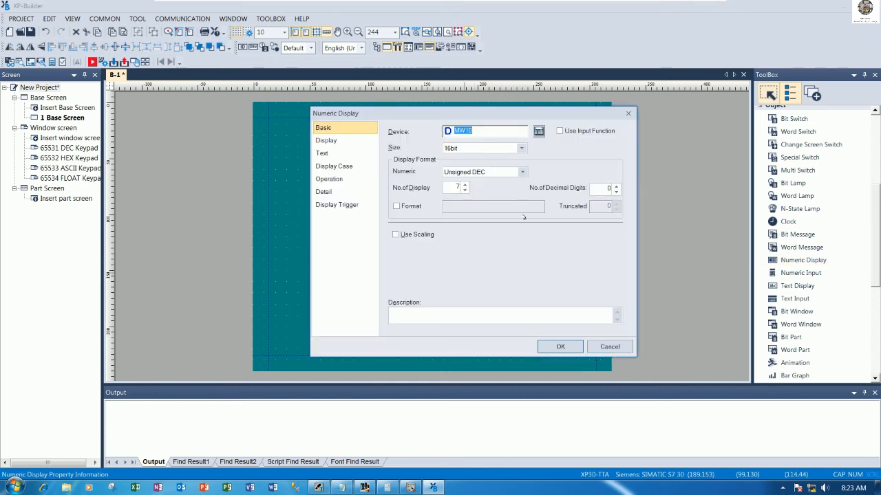
left_click(465, 187)
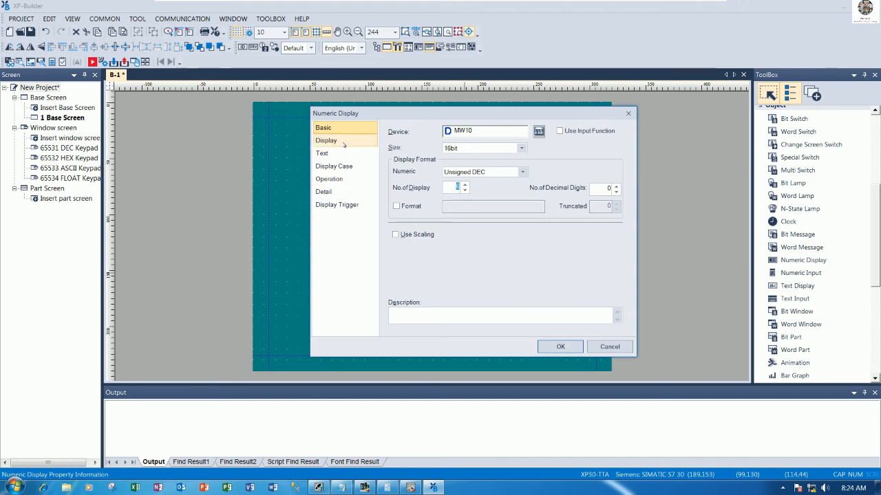
left_click(363, 158)
left_click_drag(552, 115, 772, 103)
left_click(681, 246)
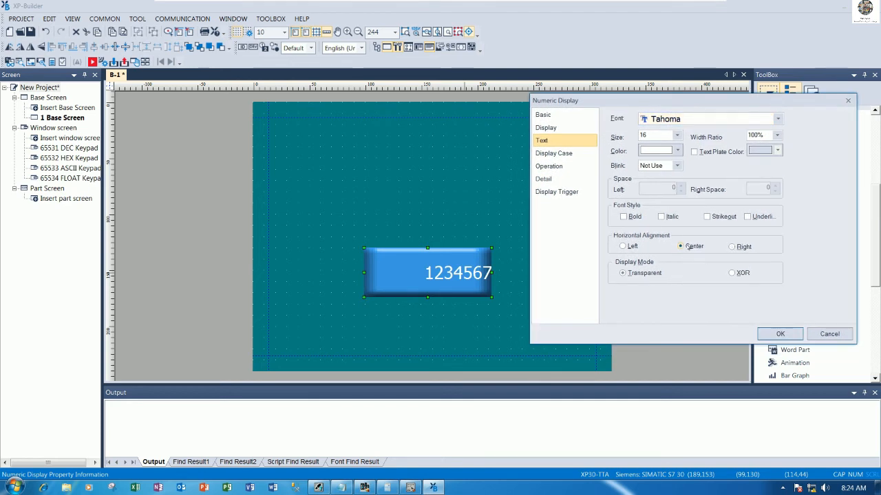
left_click(626, 217)
left_click(677, 136)
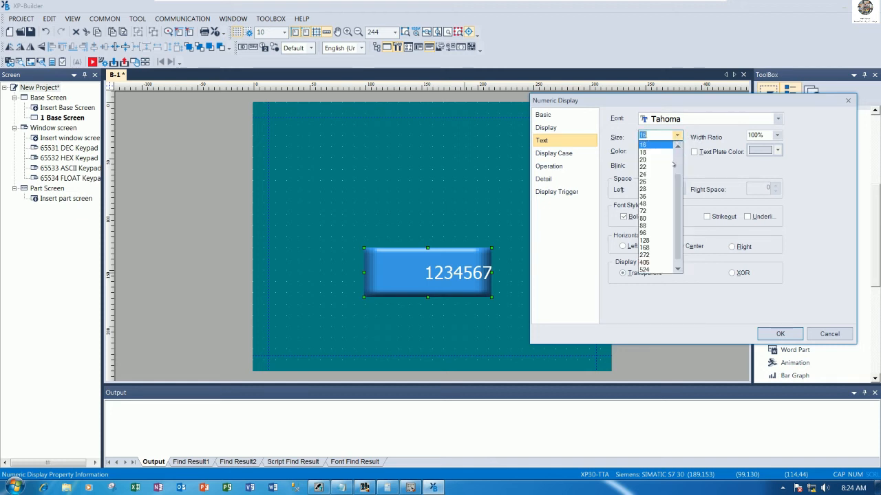
left_click(648, 188)
left_click(769, 333)
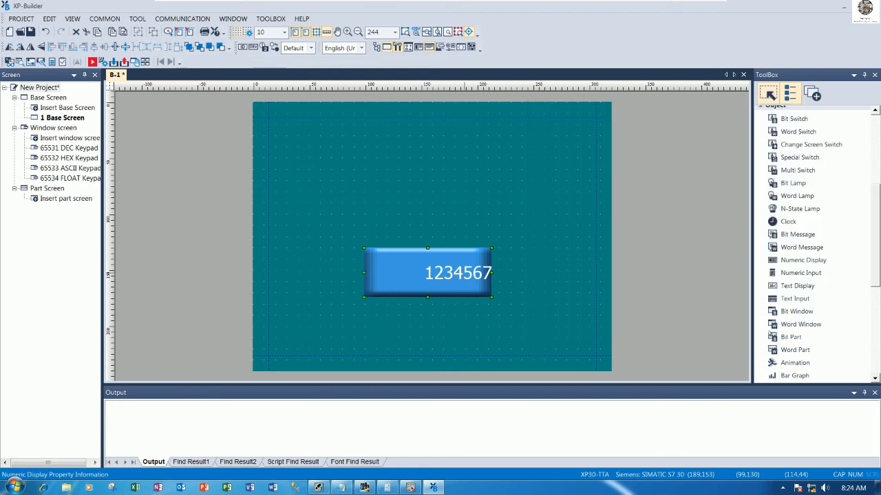
Move the numeric display up to just above the middle of the base screen
left_click_drag(454, 274, 418, 278)
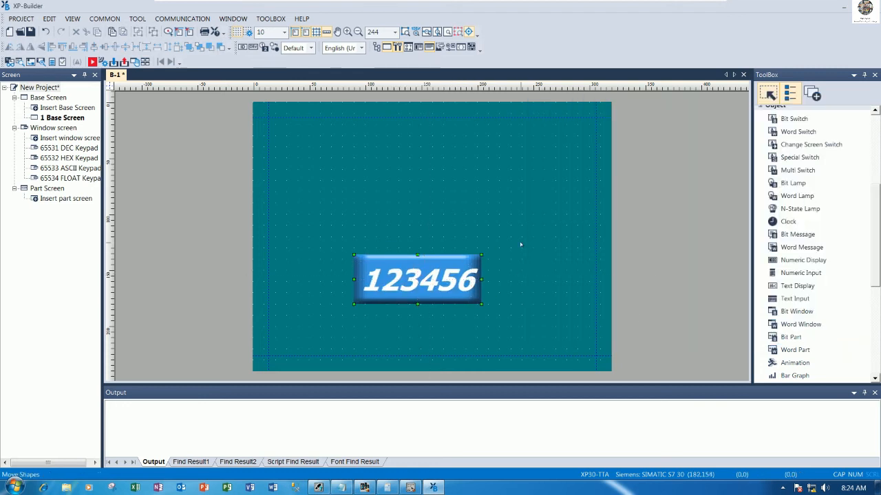
left_click(542, 179)
left_click_drag(452, 268, 452, 215)
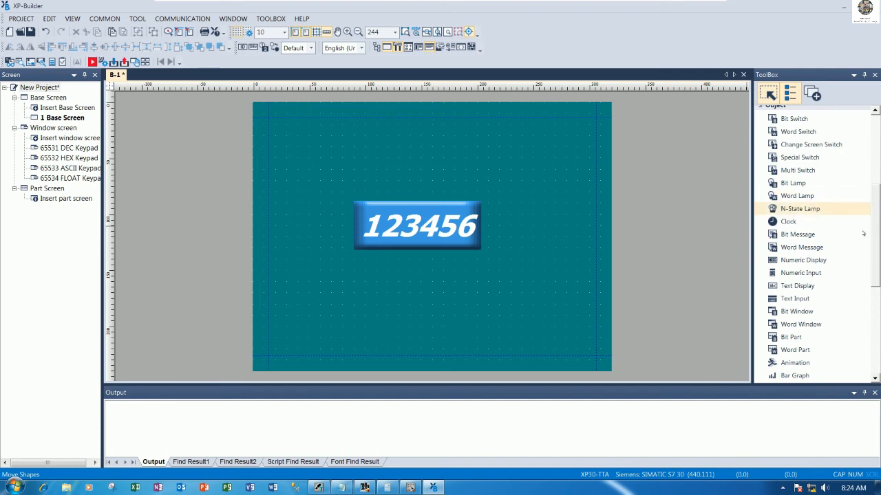
Add a text figure reading "READ DATA FROM ENCODER" above the numeric display
scroll(798, 208, "up", 5)
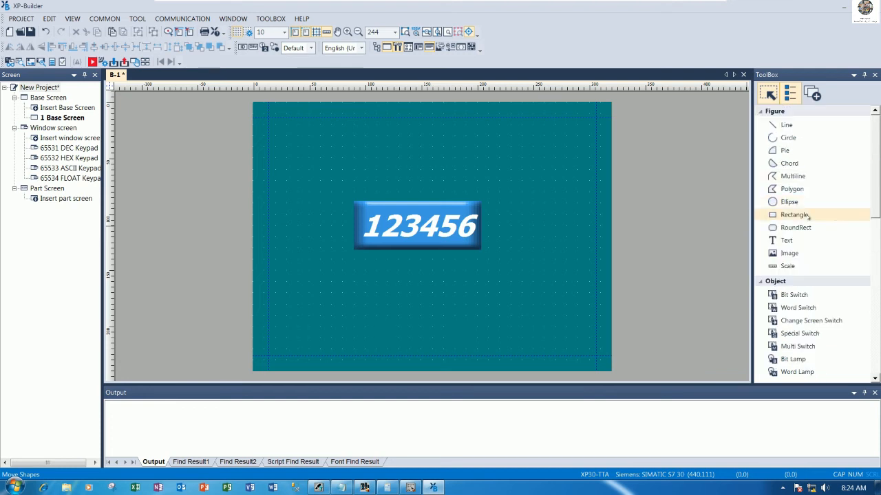
left_click(786, 240)
left_click_drag(353, 147, 373, 141)
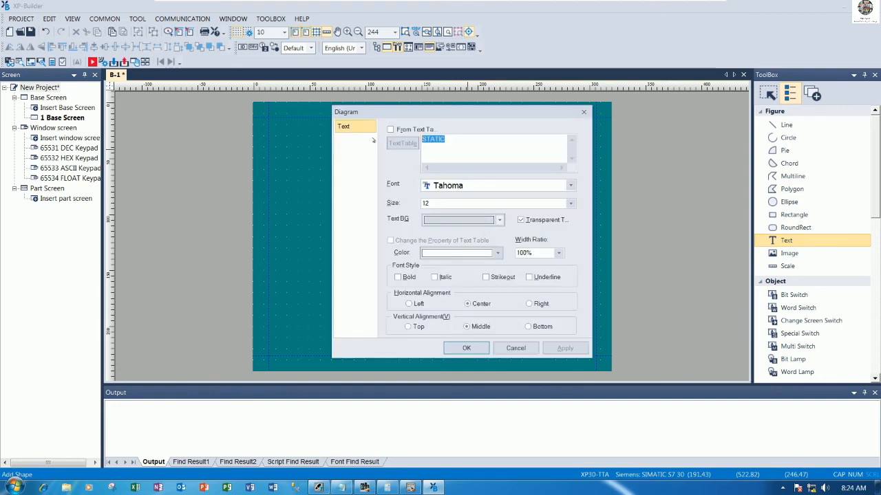
type("READ DATA FROM")
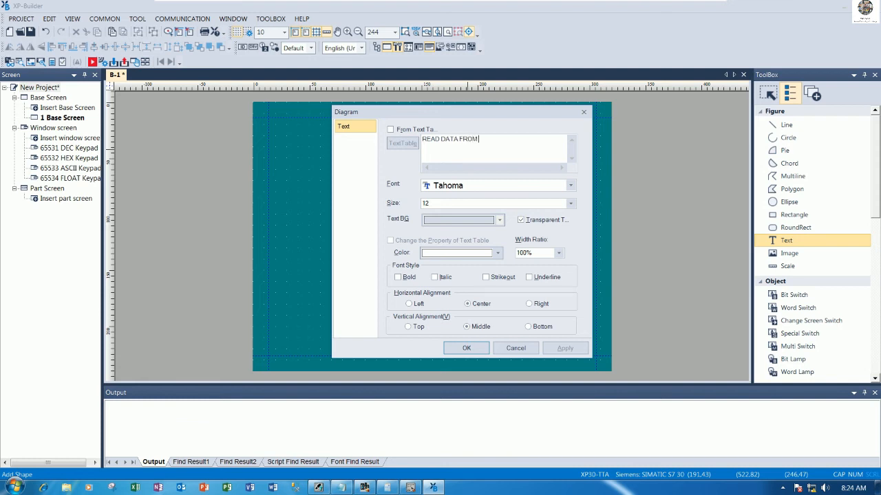
type(" ENCODER L")
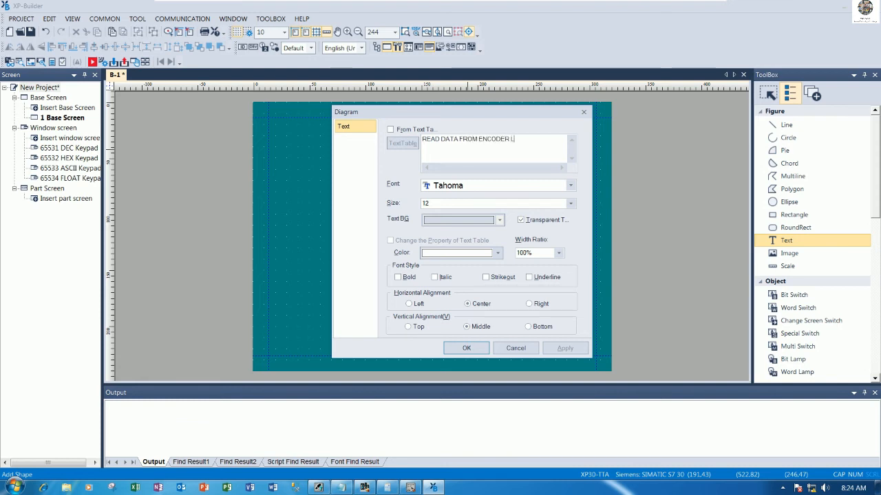
key("BackSpace")
left_click(456, 348)
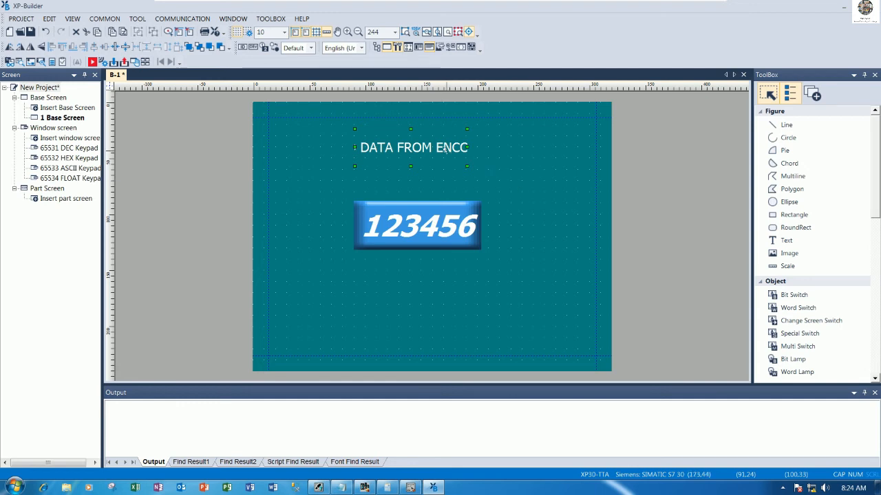
Make the title text bold, widen its frame to about 226, and place it near the base screen's upper edge
double_click(445, 150)
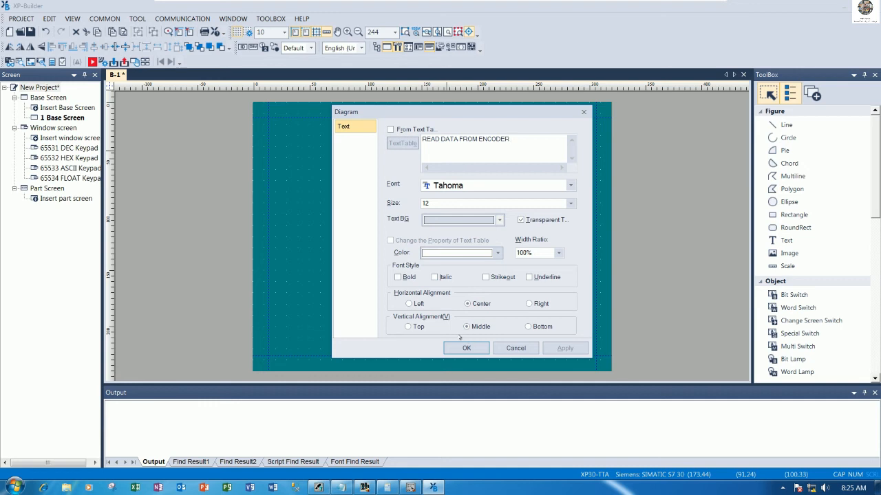
left_click(465, 348)
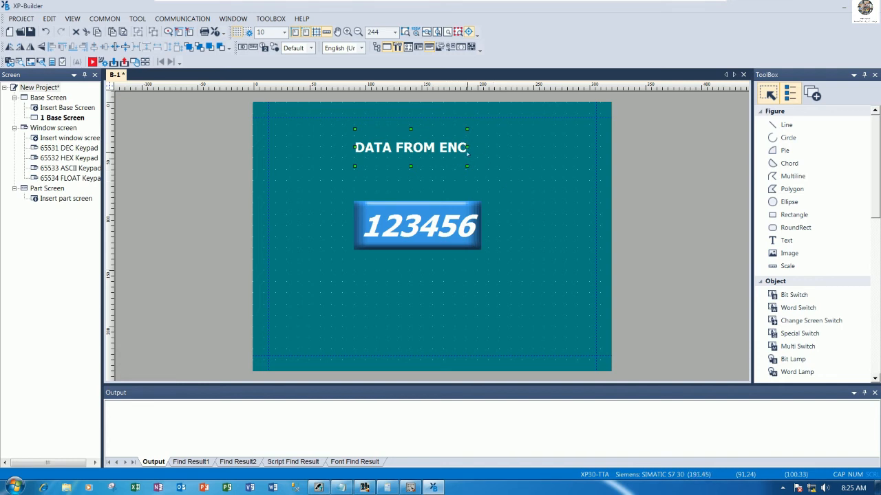
left_click_drag(467, 147, 541, 151)
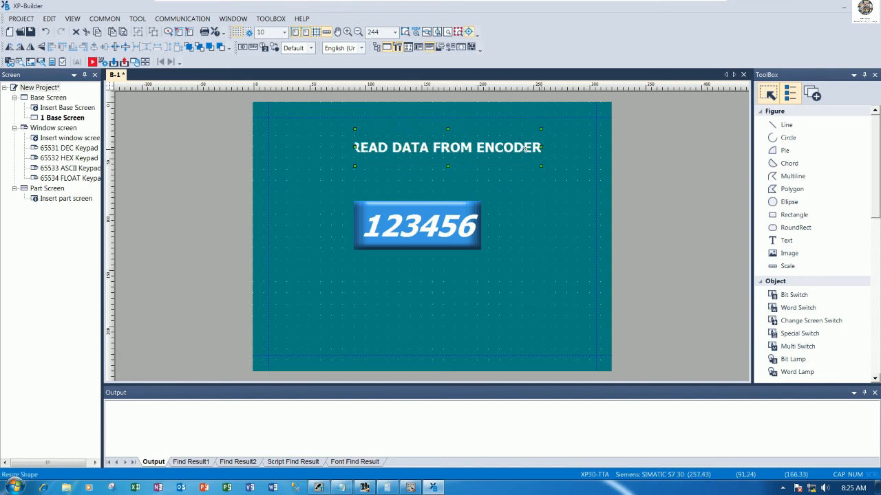
left_click_drag(354, 148, 288, 148)
left_click_drag(435, 148, 457, 137)
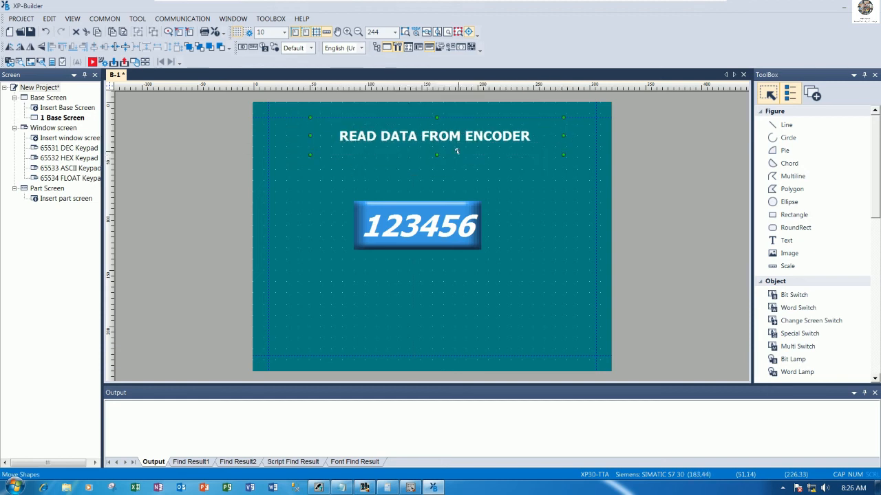
Set the title's font size to 28 and widen its frame to about 290, spanning the screen margins
double_click(462, 137)
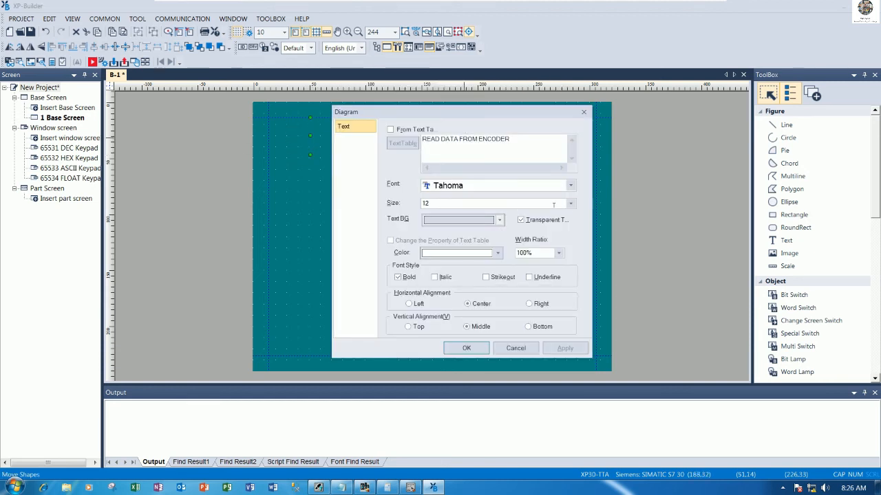
left_click(570, 203)
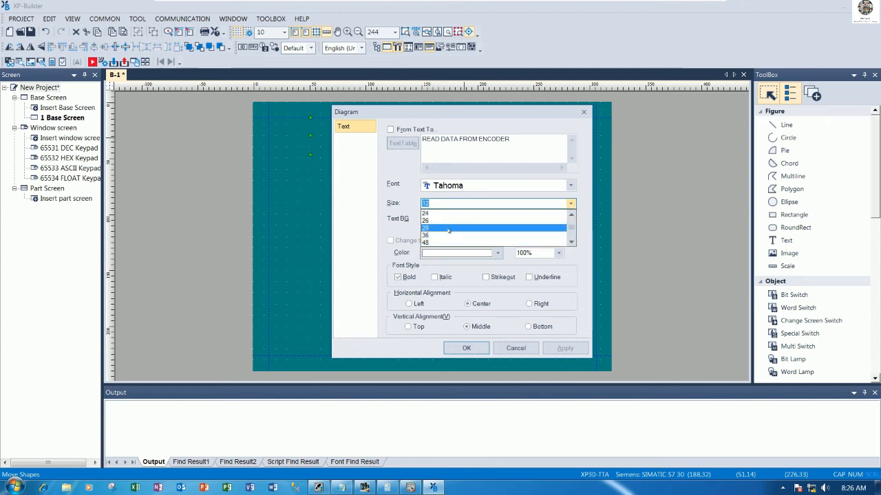
left_click(448, 231)
left_click(466, 348)
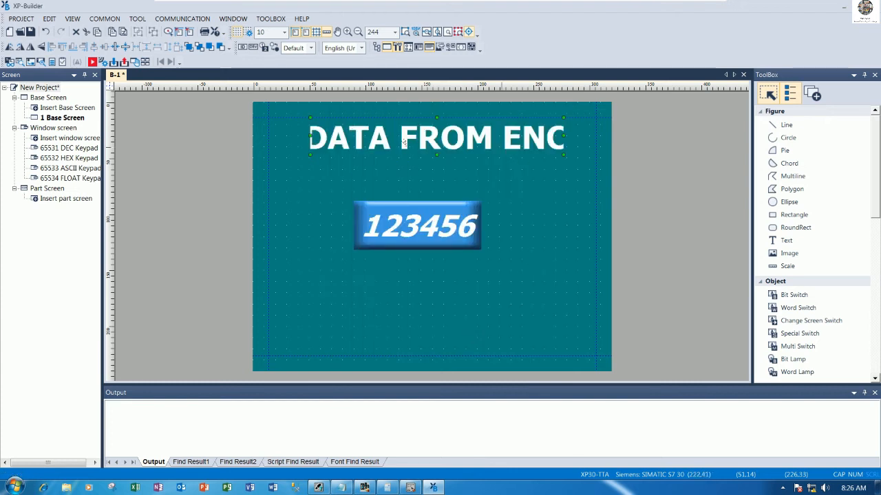
left_click_drag(310, 136, 270, 136)
left_click_drag(565, 139, 596, 138)
Set the "READ DATA FROM ENCODER" title's font size to 24
double_click(502, 140)
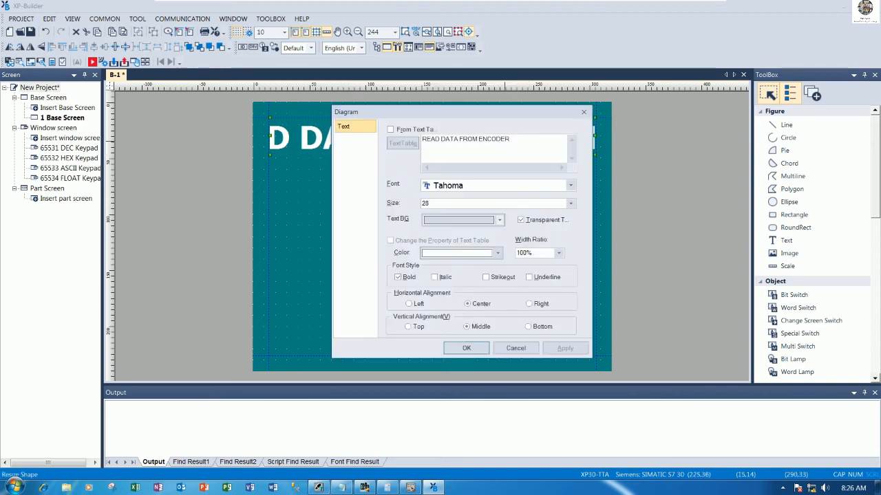
left_click(544, 203)
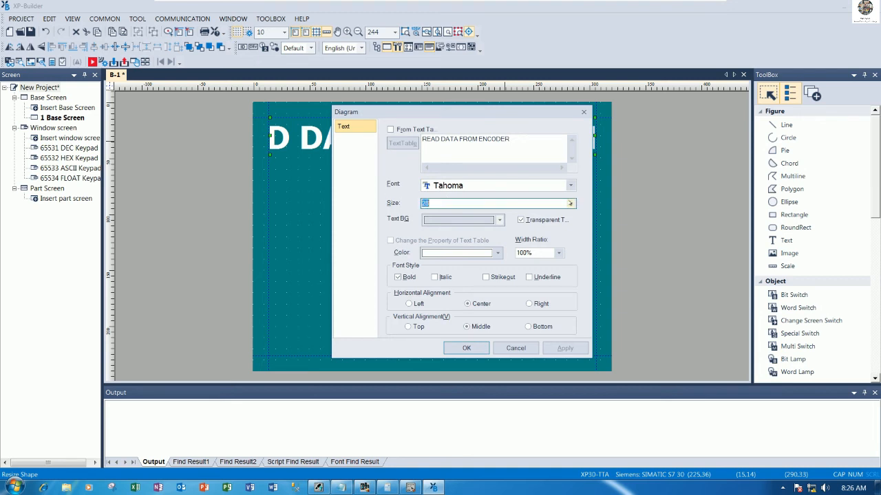
left_click(568, 203)
scroll(459, 229, "up", 2)
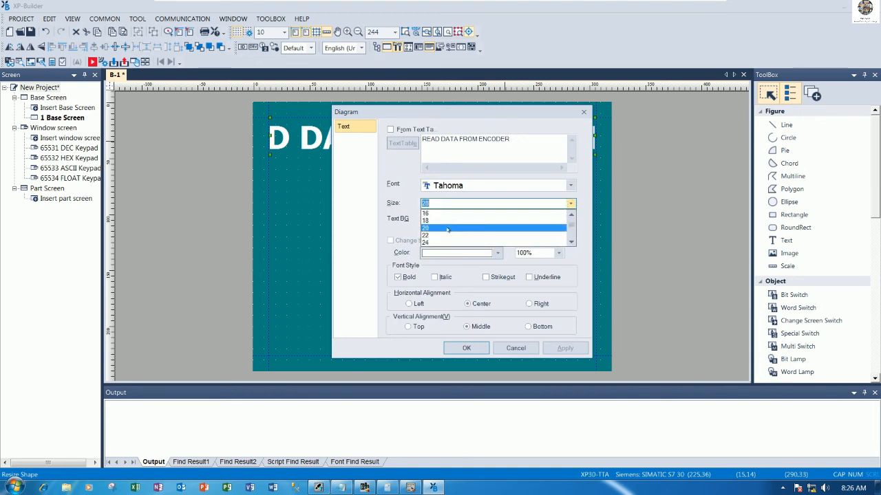
left_click(446, 242)
left_click(465, 349)
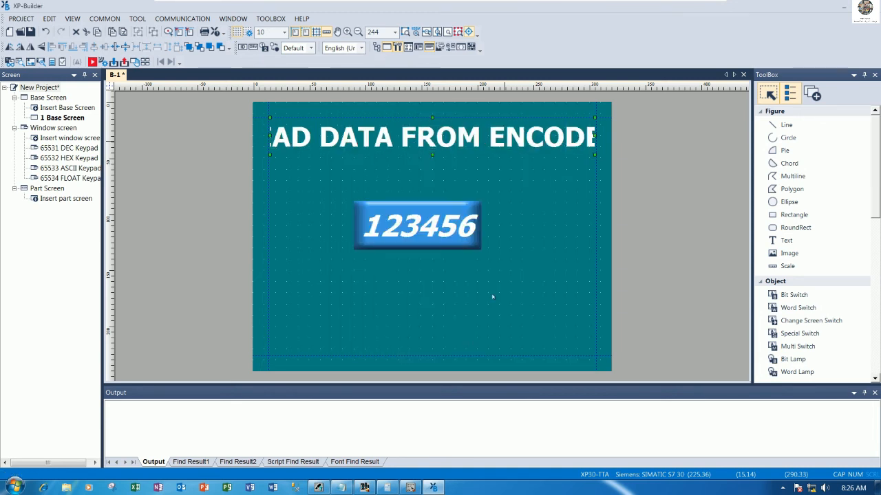
Set the title's font size to 20 and nudge its frame slightly right and up to position 18,12
double_click(526, 139)
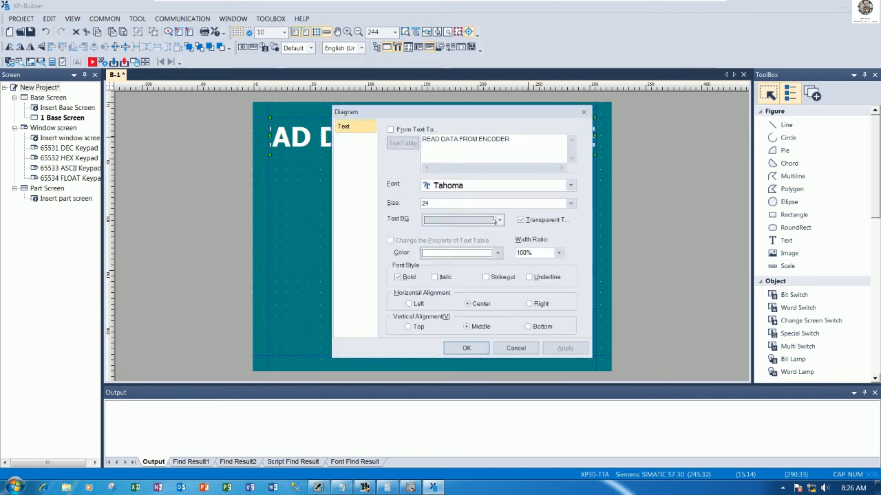
left_click(492, 203)
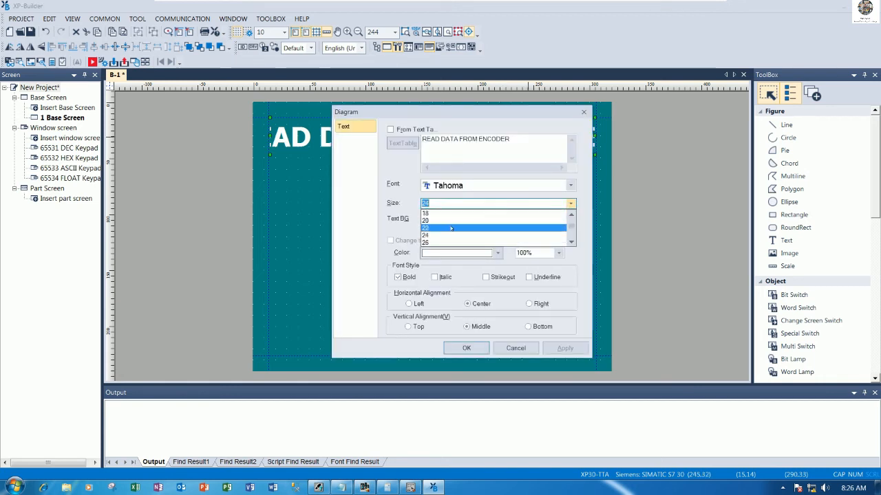
left_click(445, 229)
left_click(465, 348)
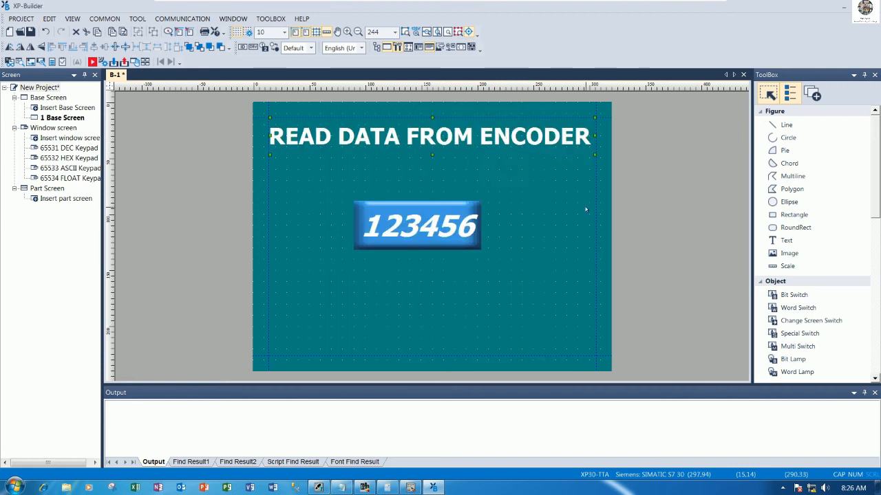
key("Right")
key("Right")
key("Up")
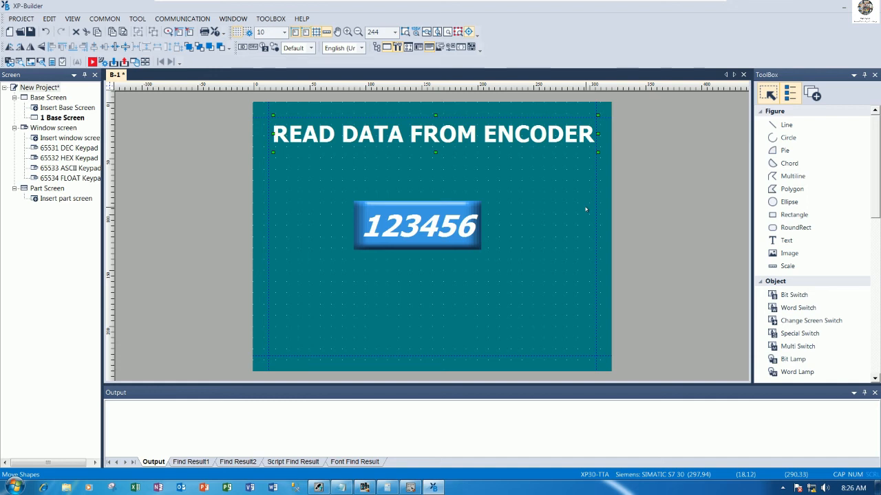
Duplicate the title directly below itself and change the copy's text to "LINK WITH LS HMI XP-30TTA"
left_click_drag(510, 138, 387, 141)
double_click(524, 169)
type("L")
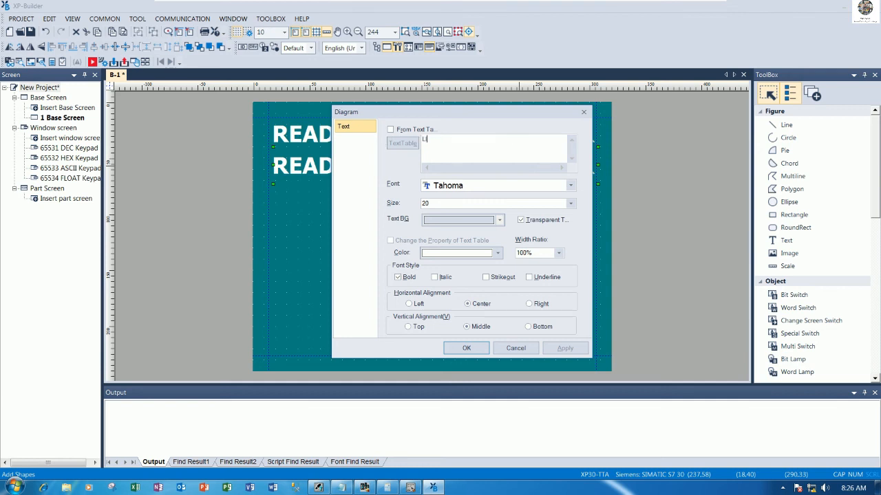
type("INK WITH LS HMI")
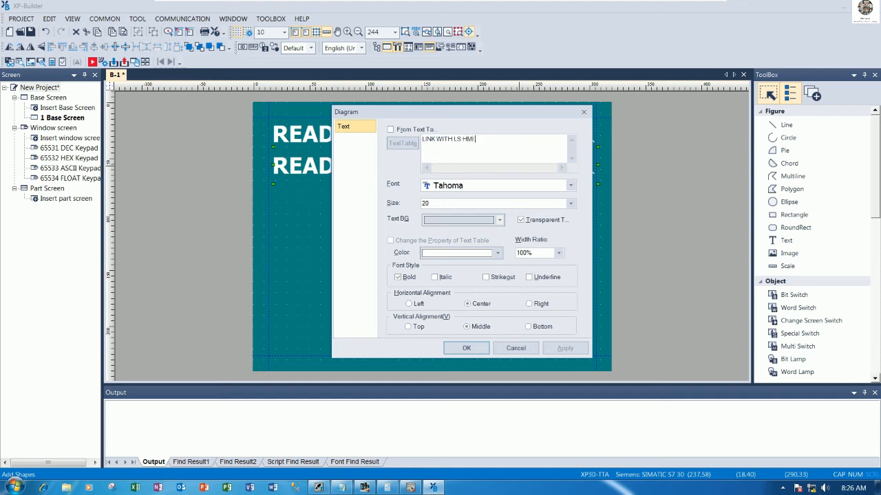
type(" XP-30T")
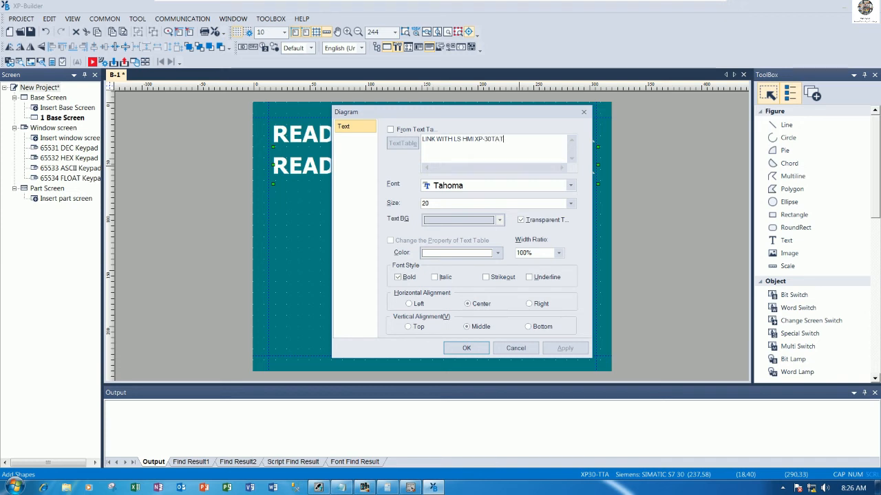
type("TA")
left_click(465, 347)
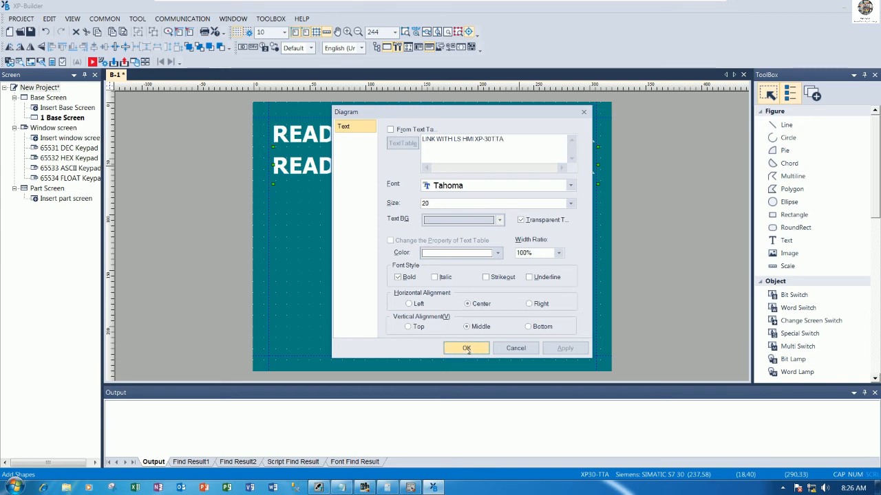
Shorten the second title line's text to "LINK WITH LS HMI XP-30"
double_click(493, 170)
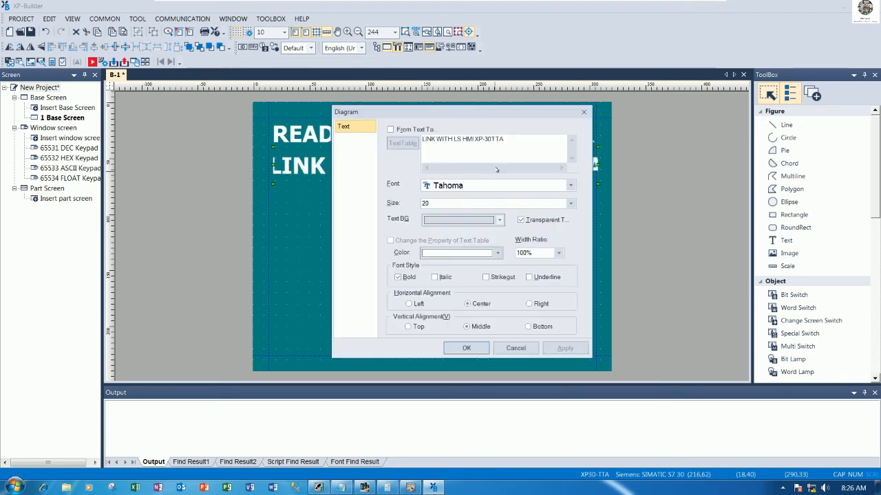
key("BackSpace")
key("BackSpace")
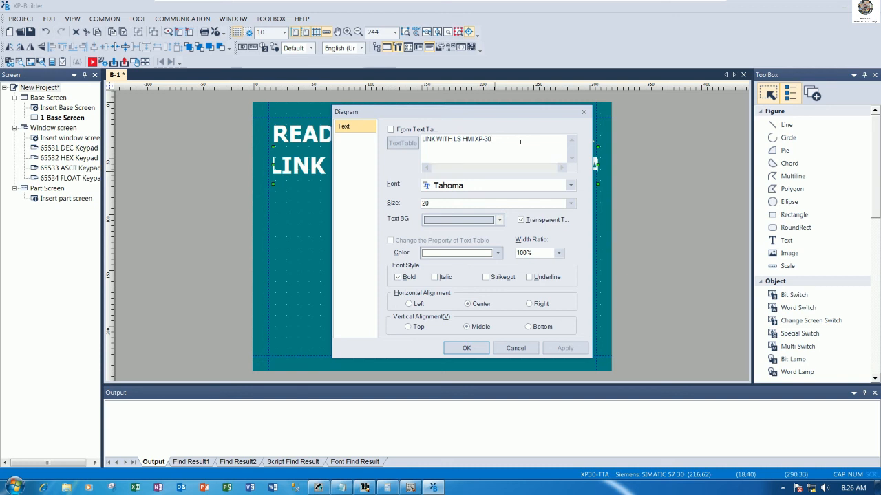
left_click(466, 347)
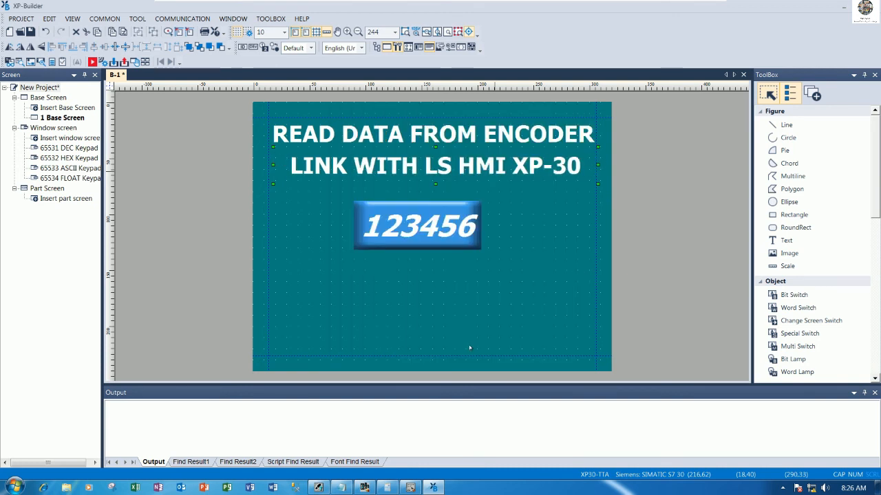
left_click(657, 242)
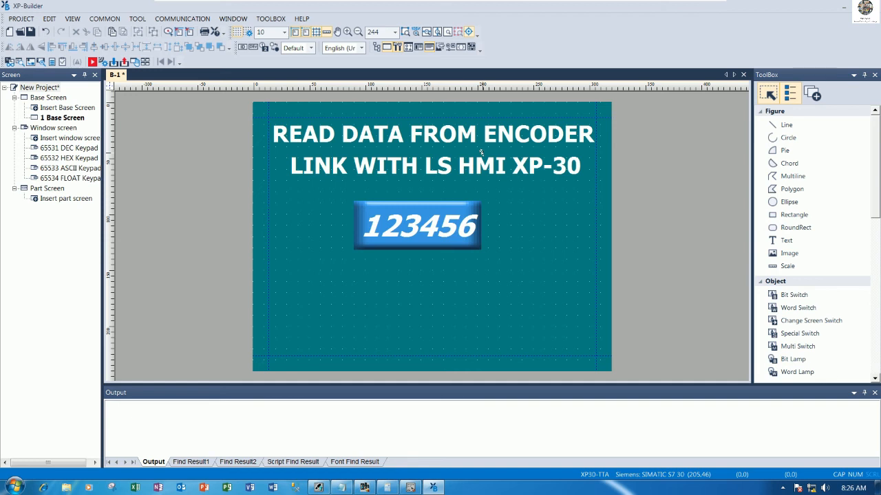
Change the text color of the "READ DATA FROM ENCODER" title to yellow
left_click(451, 165)
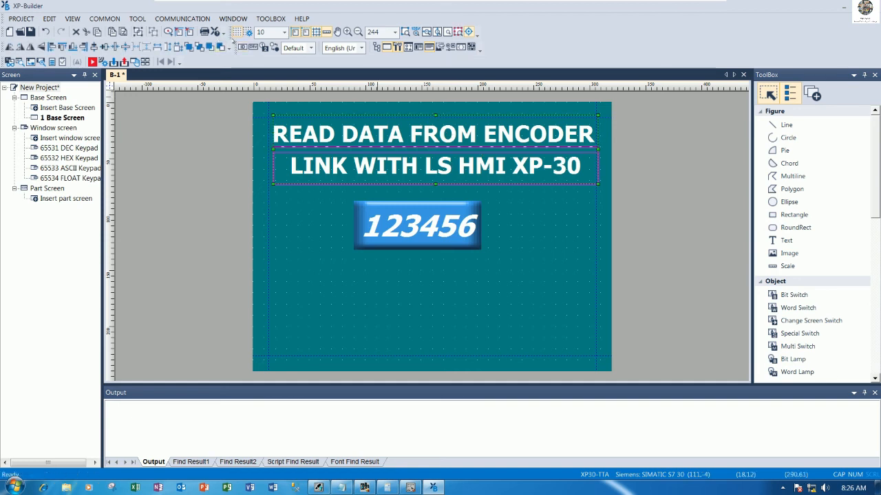
double_click(490, 165)
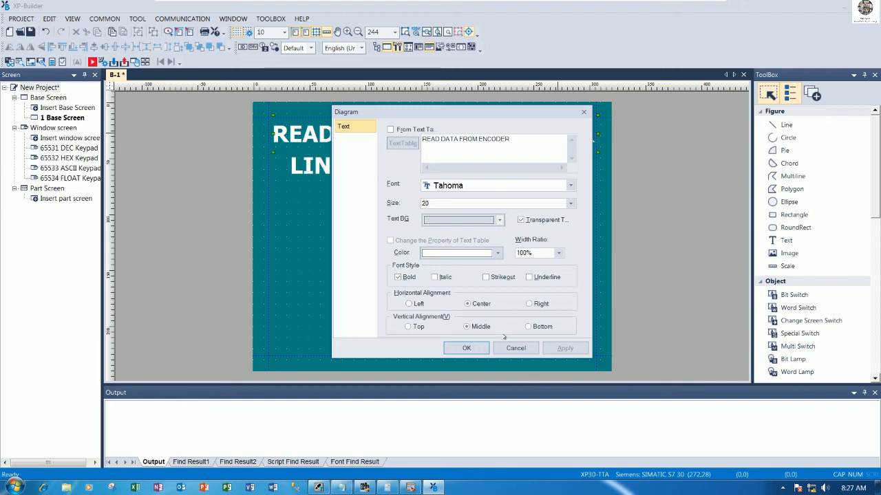
left_click(475, 252)
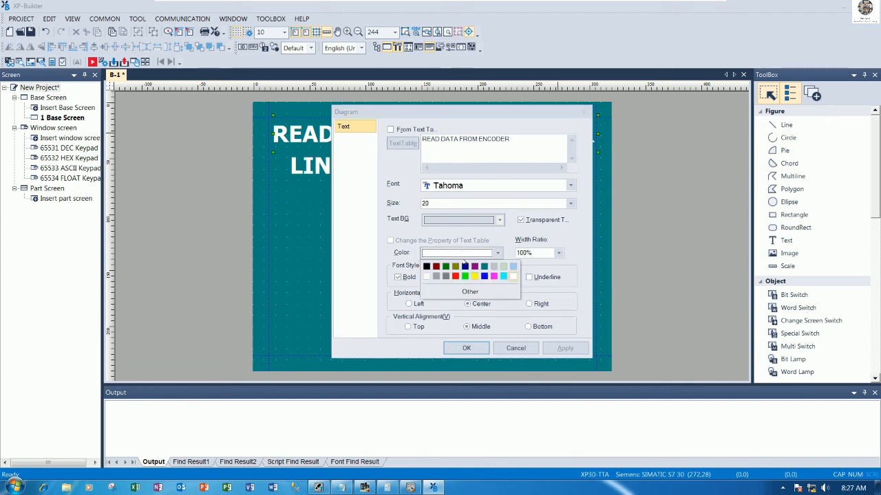
left_click(473, 276)
left_click(466, 348)
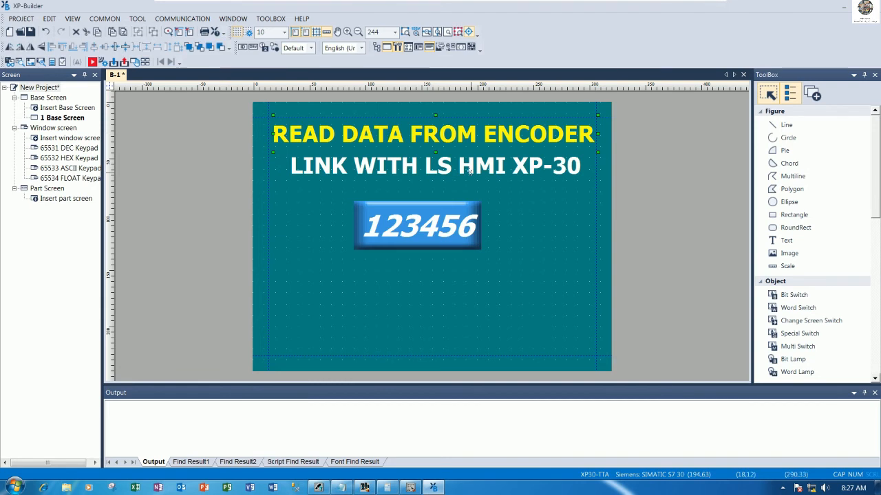
Change the text color of the "LINK WITH LS HMI XP-30" line to yellow
double_click(471, 180)
left_click(474, 252)
left_click(475, 278)
left_click(467, 348)
left_click(631, 221)
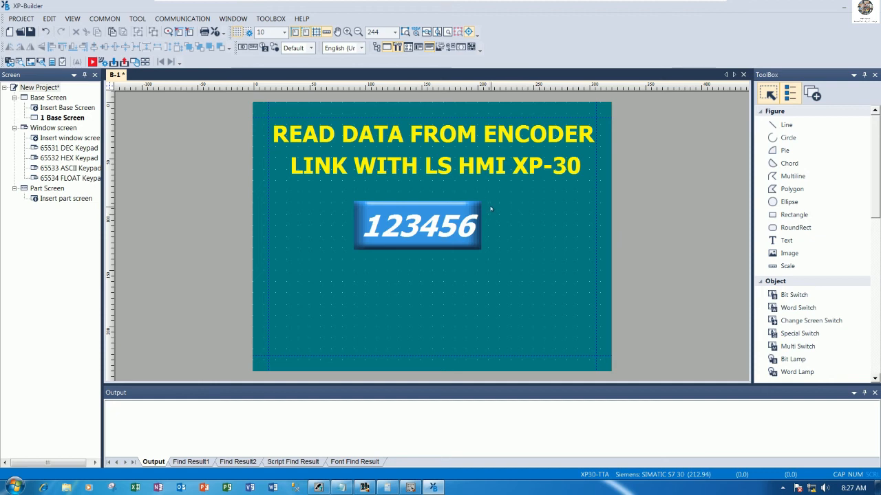
Move the numeric display slightly right and up so it sits centered beneath the two title lines
left_click(439, 220)
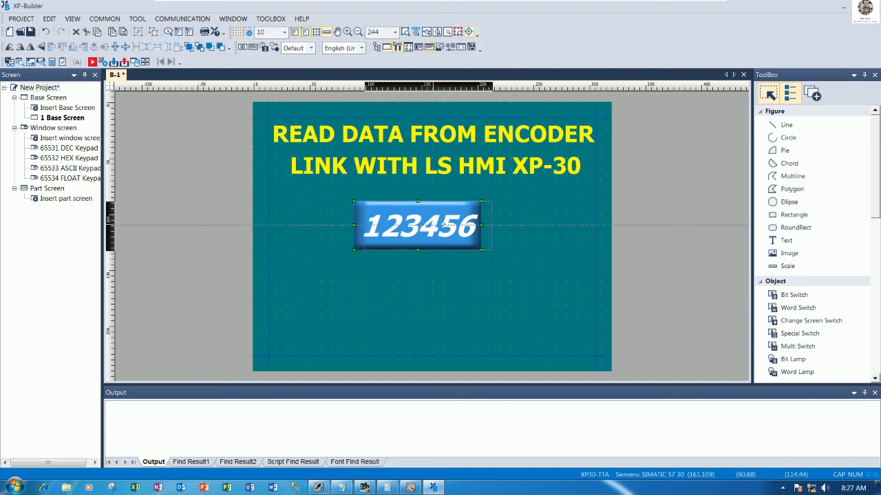
left_click_drag(456, 232, 471, 227)
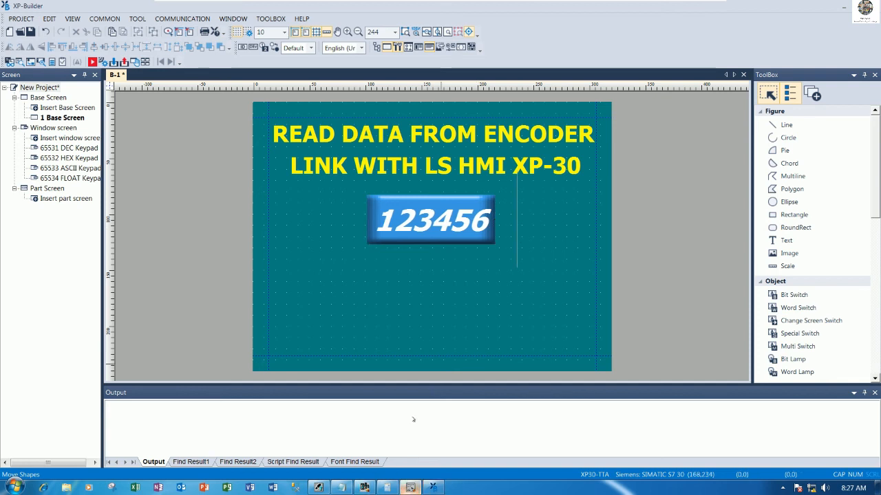
Check the counter block's SW_GATE address in the LAD/STL/FBD editor, and draw a bit switch below the numeric display in XP-Builder
left_click(410, 487)
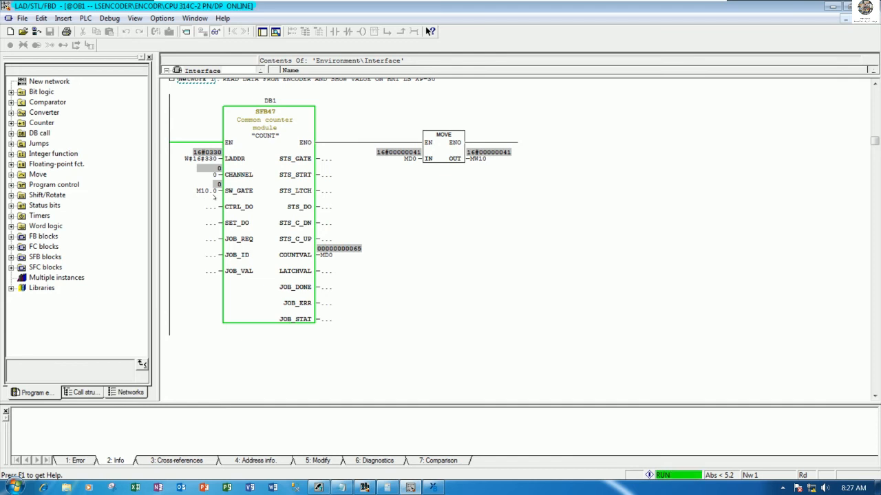
left_click(432, 487)
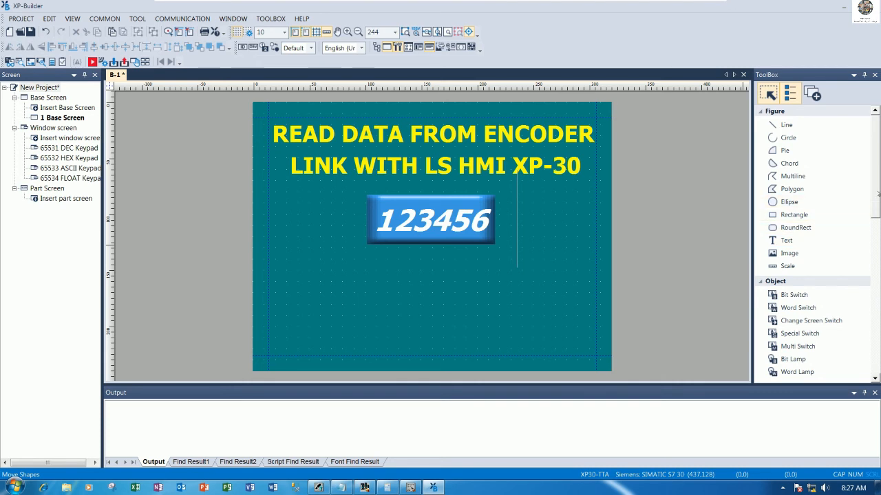
left_click(793, 295)
left_click_drag(356, 300, 482, 330)
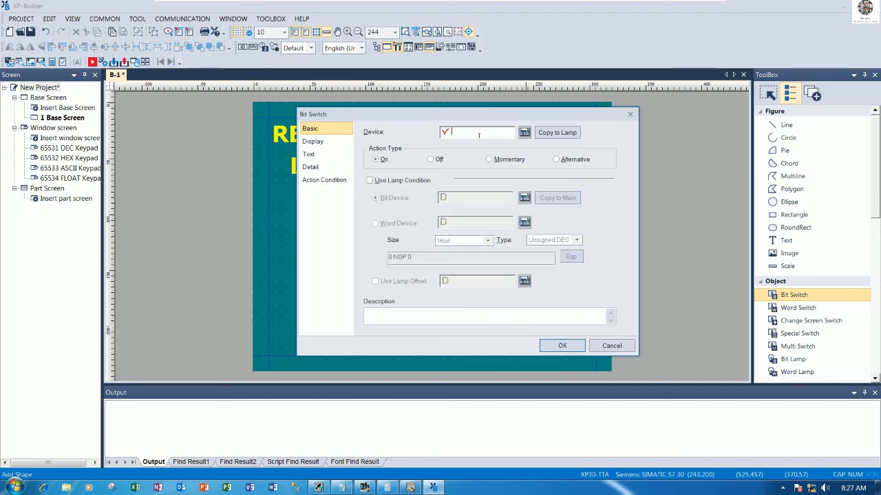
Recheck the SW_GATE address in the LAD/STL/FBD editor, and set the XP-Builder bit switch's device to M10.0 with the Alternative action type
left_click(411, 487)
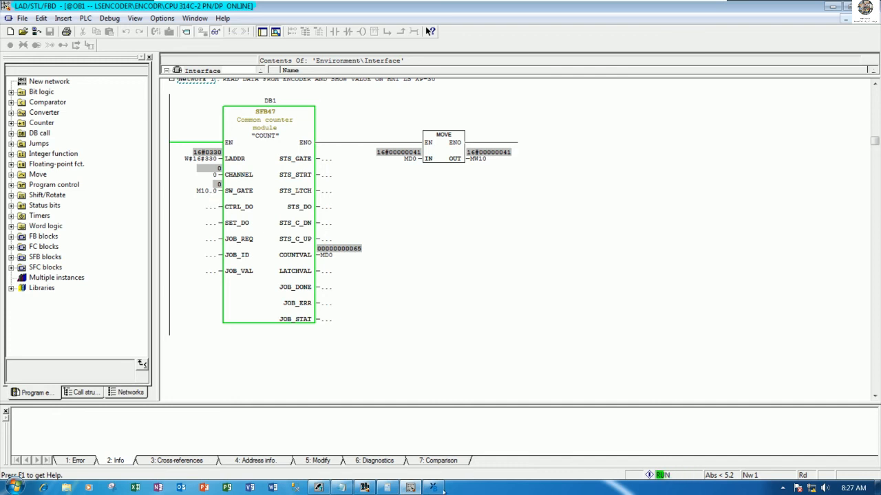
left_click(433, 488)
left_click(524, 132)
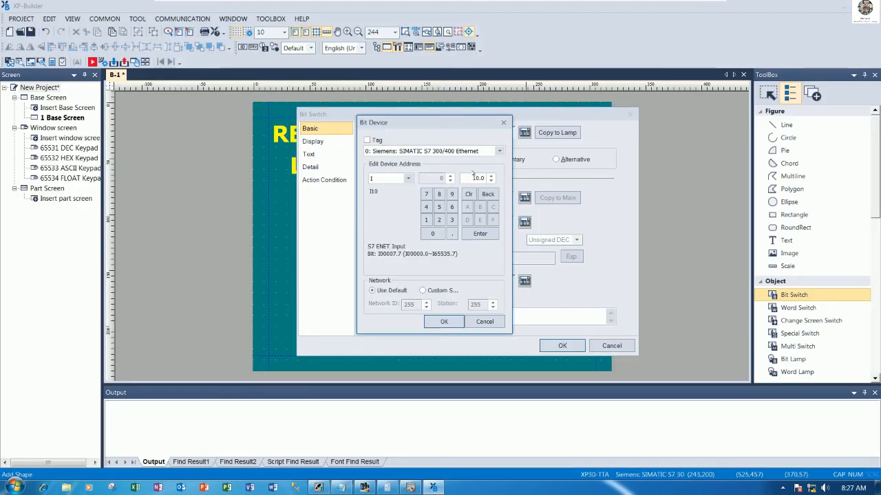
left_click(408, 179)
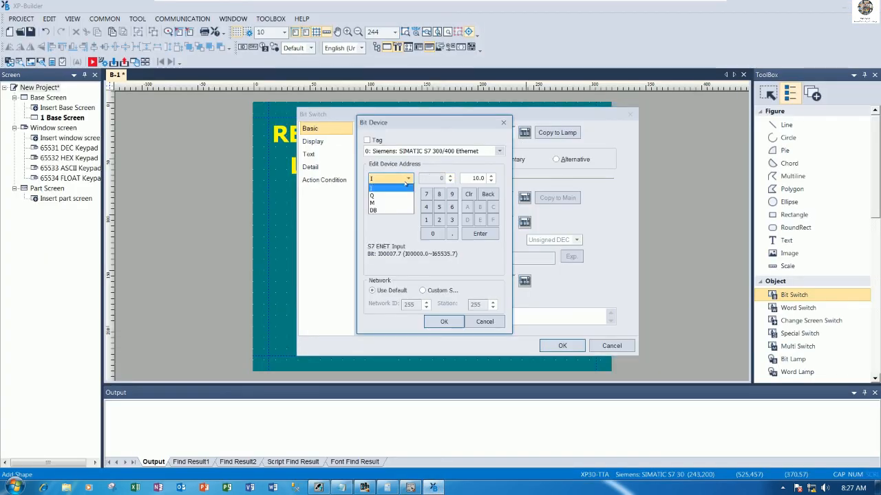
left_click(378, 202)
left_click(481, 178)
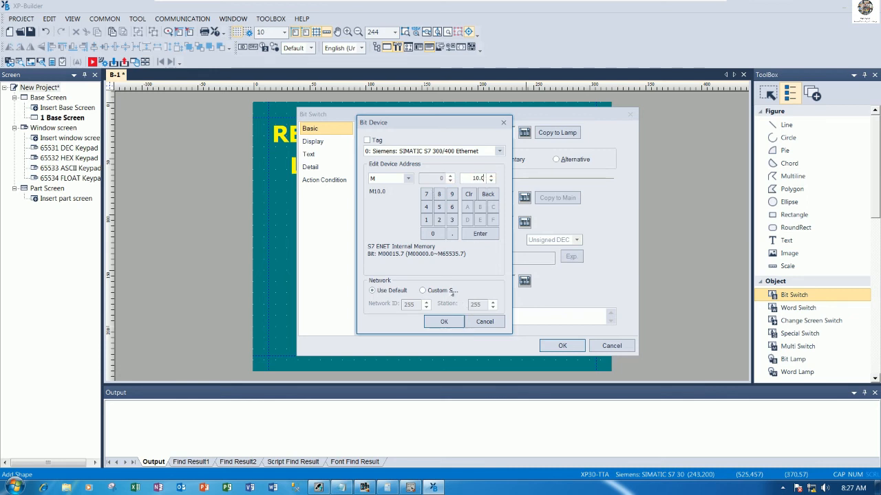
left_click(444, 321)
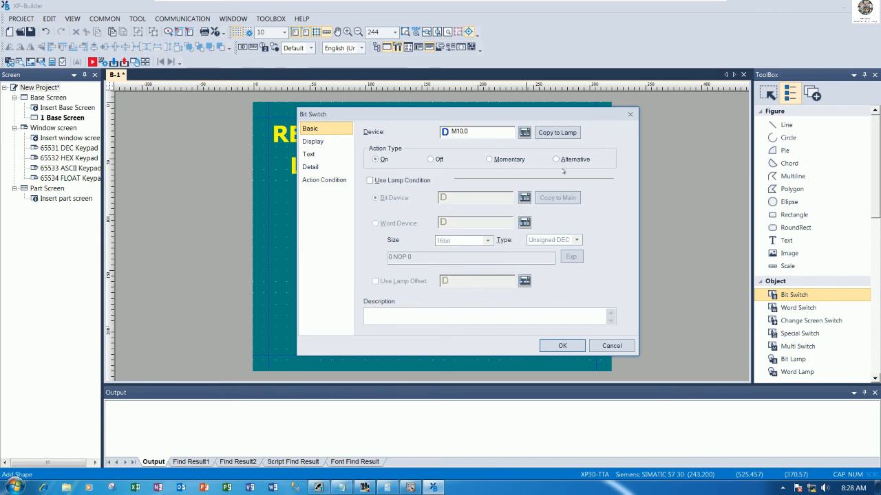
left_click(557, 160)
Assign a plain blue square button image from the graphic library's All category to the bit switch
left_click(348, 142)
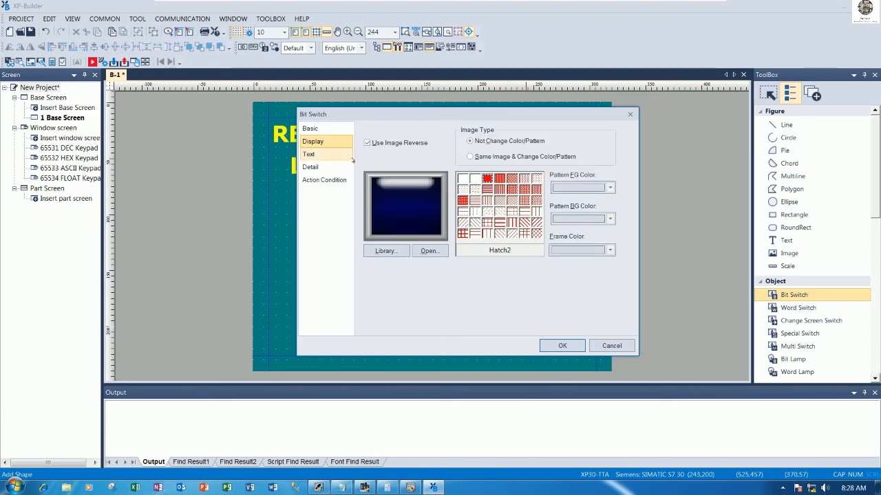
left_click(386, 251)
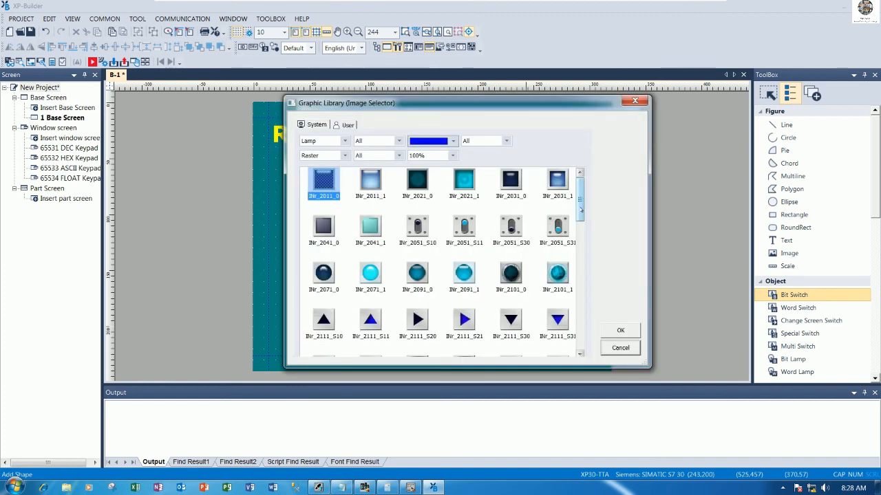
scroll(580, 217, "down", 1)
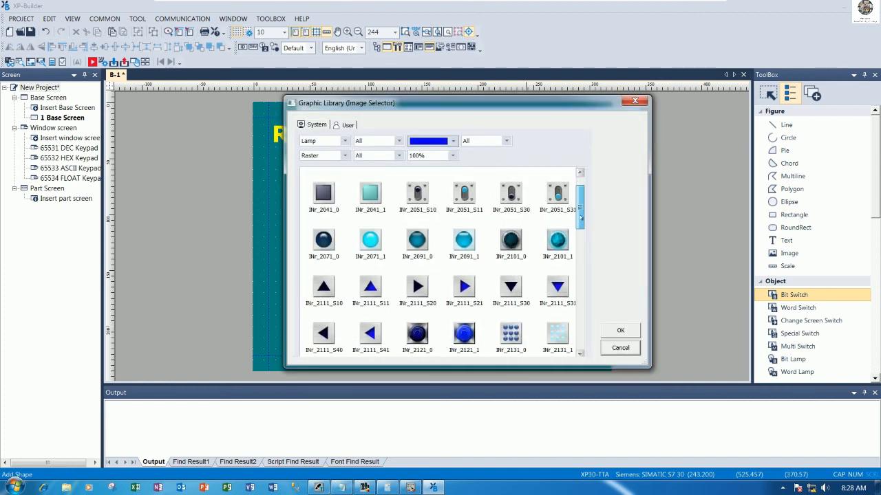
left_click_drag(580, 218, 581, 250)
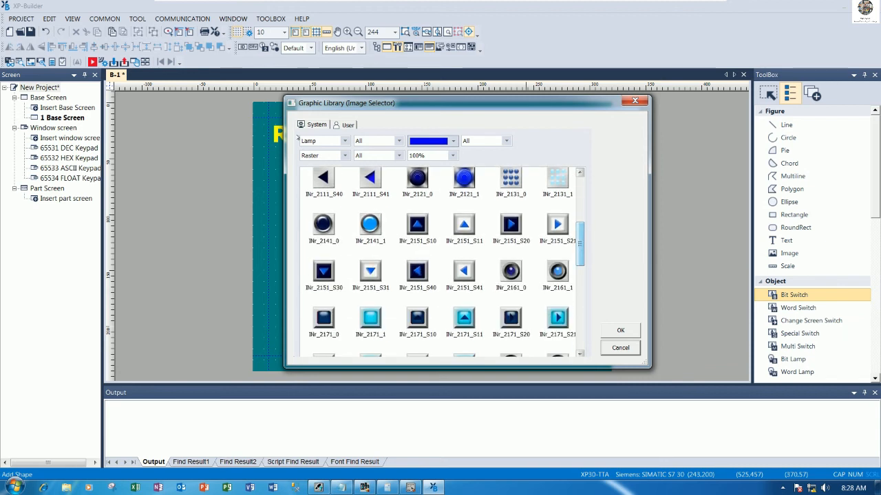
left_click(344, 141)
left_click(306, 150)
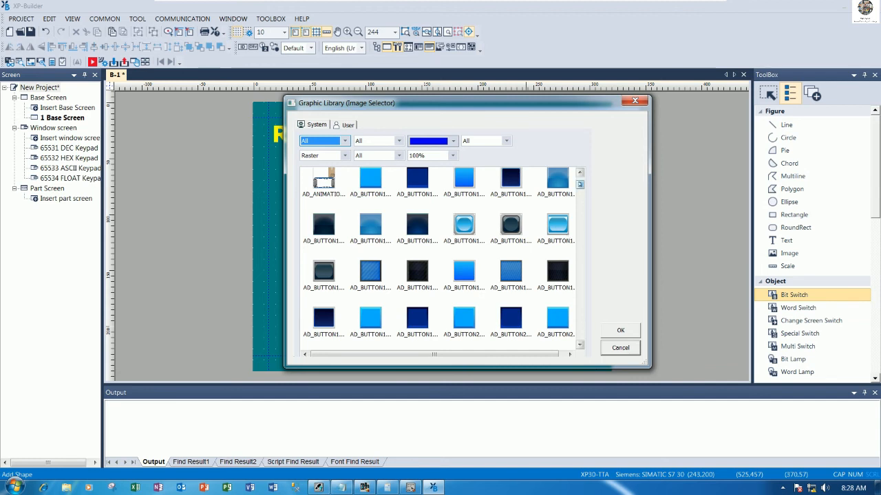
left_click_drag(580, 184, 580, 182)
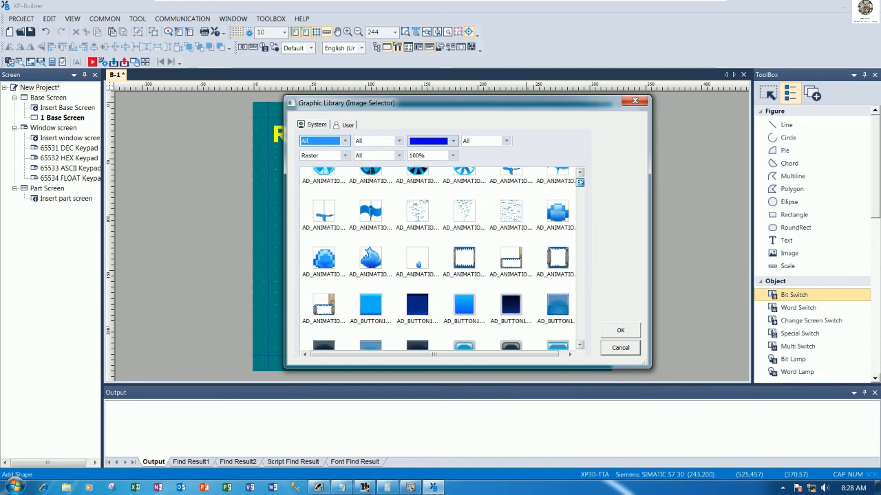
double_click(464, 304)
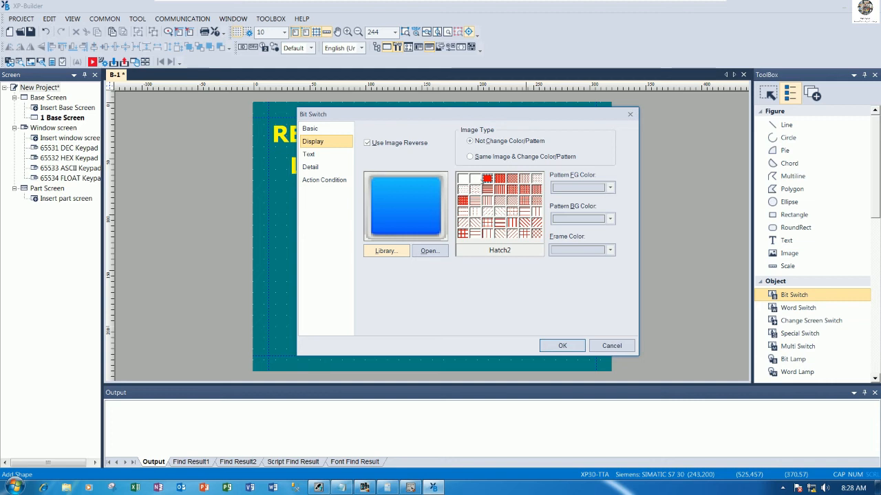
Set the bit switch's image type to Same Image & Change Color/Pattern, with a green foreground and the Hatch2 pattern
left_click(479, 156)
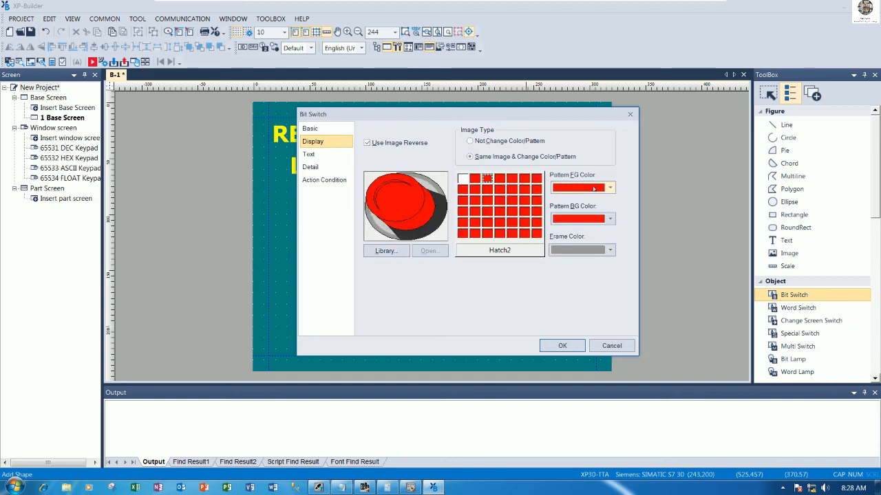
left_click(593, 189)
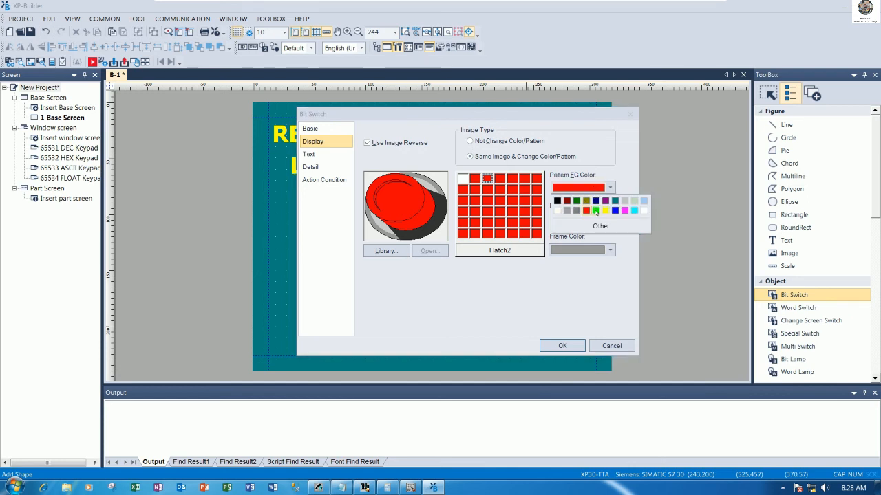
left_click(596, 210)
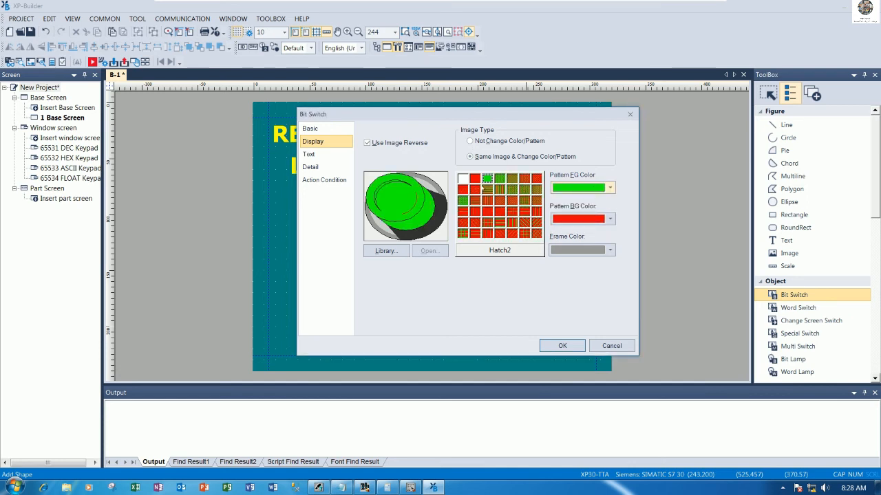
left_click(474, 178)
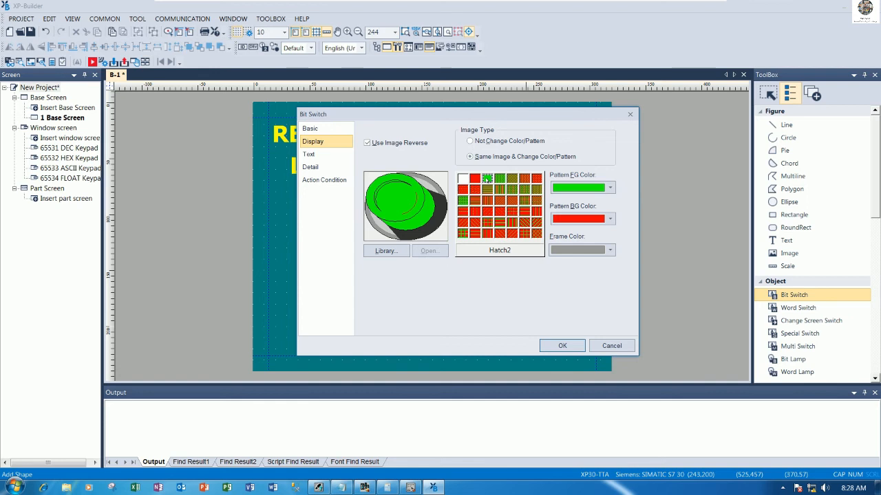
left_click(463, 178)
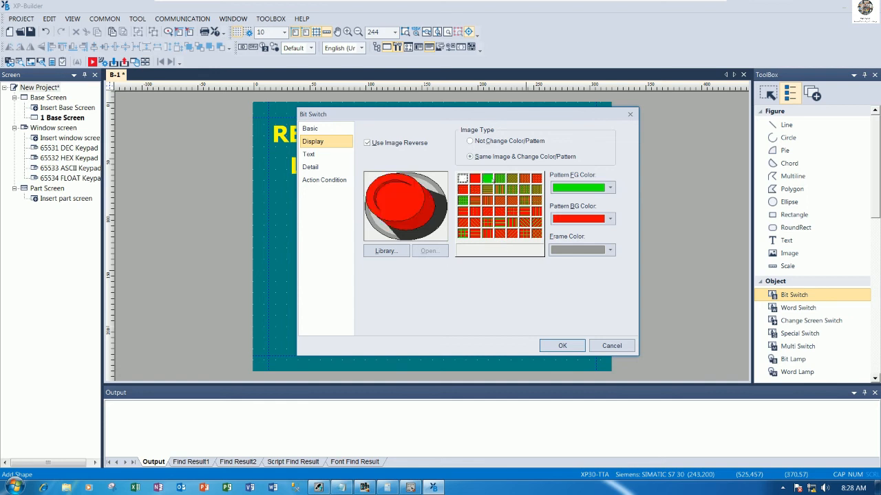
left_click(487, 178)
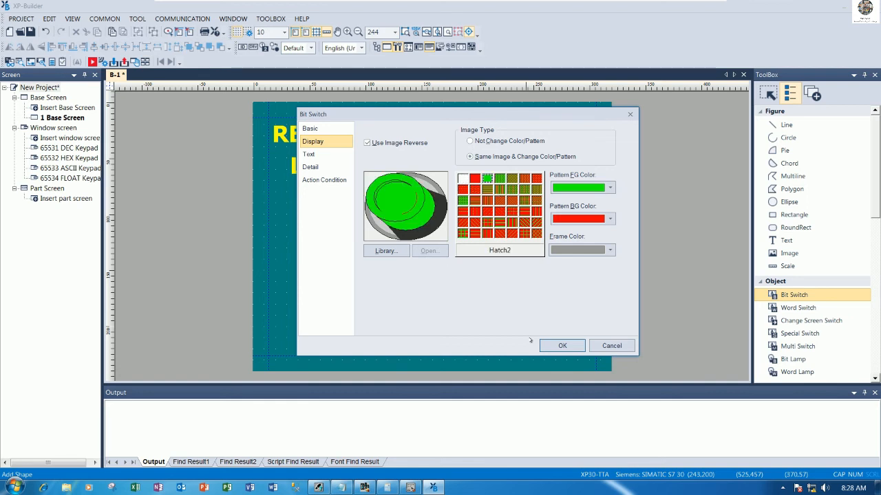
left_click(562, 345)
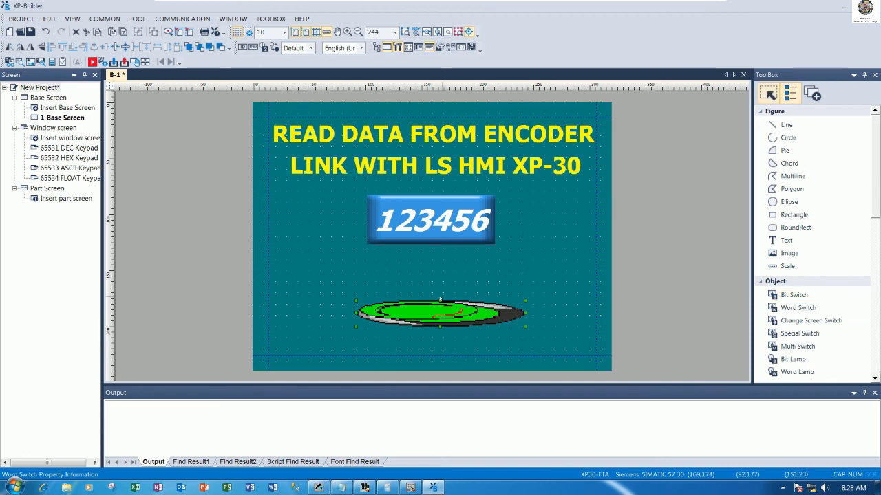
Enlarge the bit switch to about 151 × 78 pixels and center it beneath the numeric display
left_click_drag(439, 300, 440, 262)
left_click_drag(439, 326, 440, 349)
mouse_move(452, 314)
left_mouse_down()
mouse_move(442, 315)
mouse_move(450, 307)
left_mouse_up()
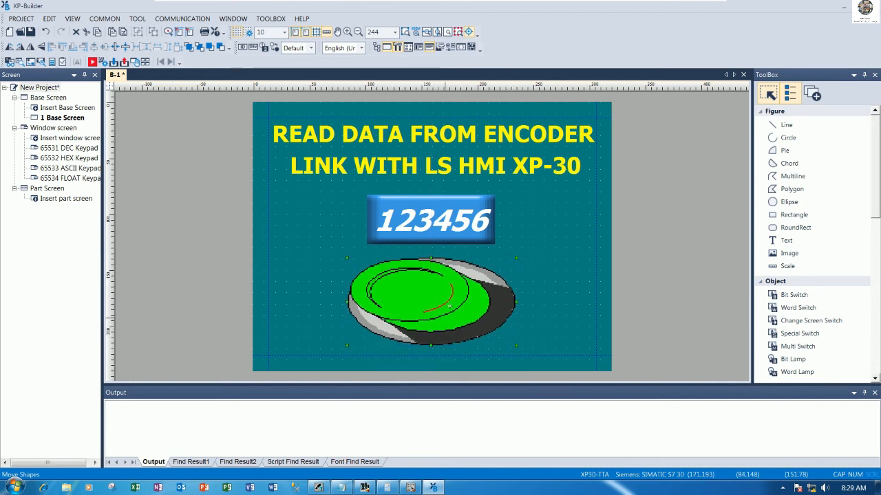
Replace the bit switch's image with the round red button "8" from the graphic library
double_click(462, 301)
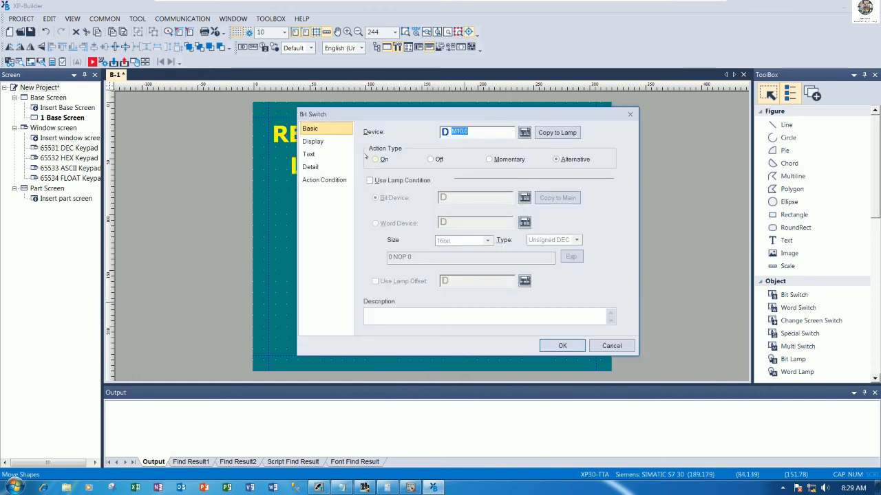
left_click(328, 144)
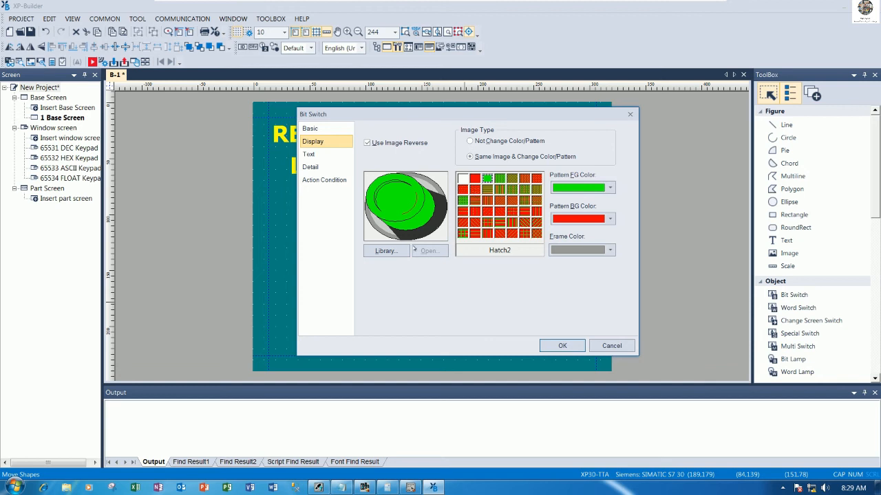
left_click(385, 251)
left_click(557, 181)
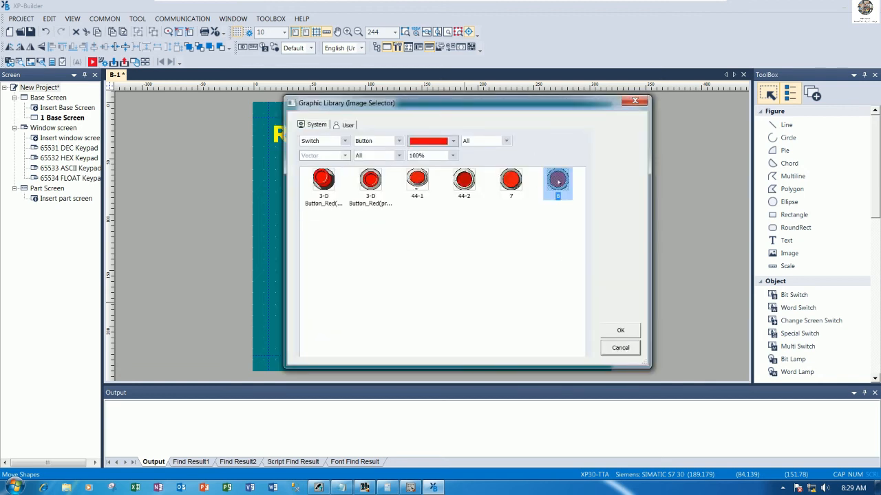
left_click(616, 332)
left_click(563, 345)
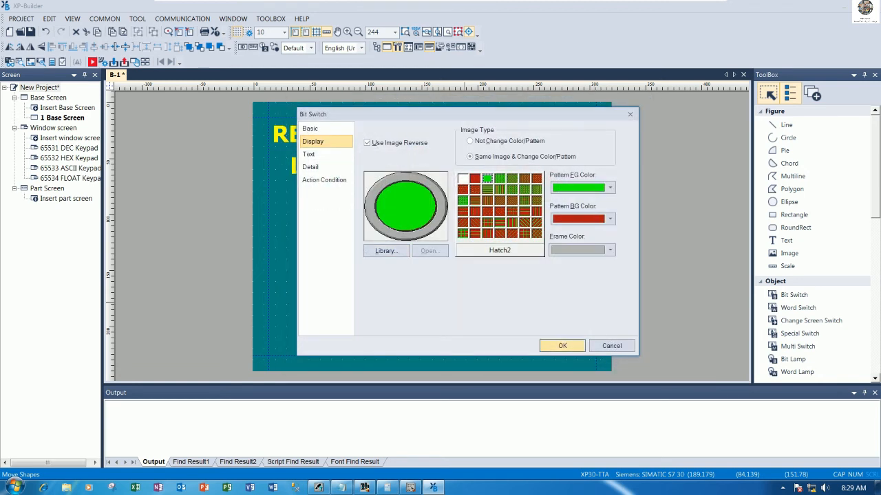
Resize the bit switch to about 112 × 81 pixels and align it centered beneath the numeric display
left_click_drag(431, 345, 431, 349)
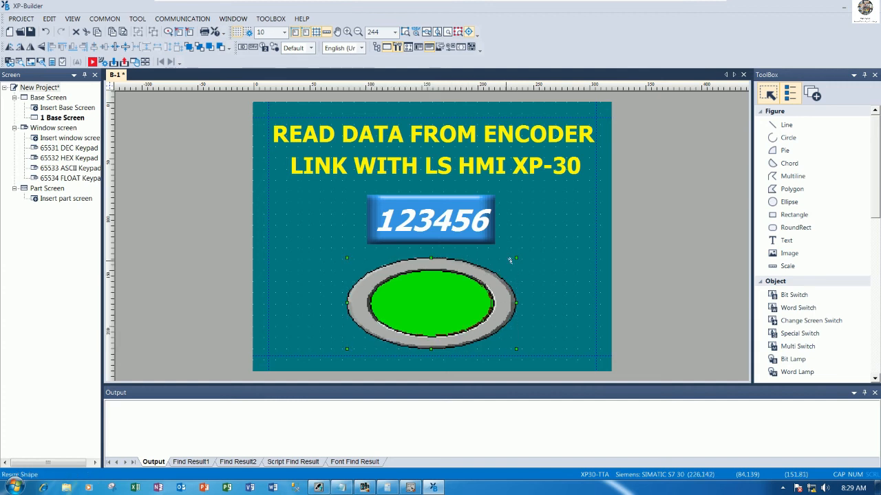
left_click_drag(516, 303, 495, 305)
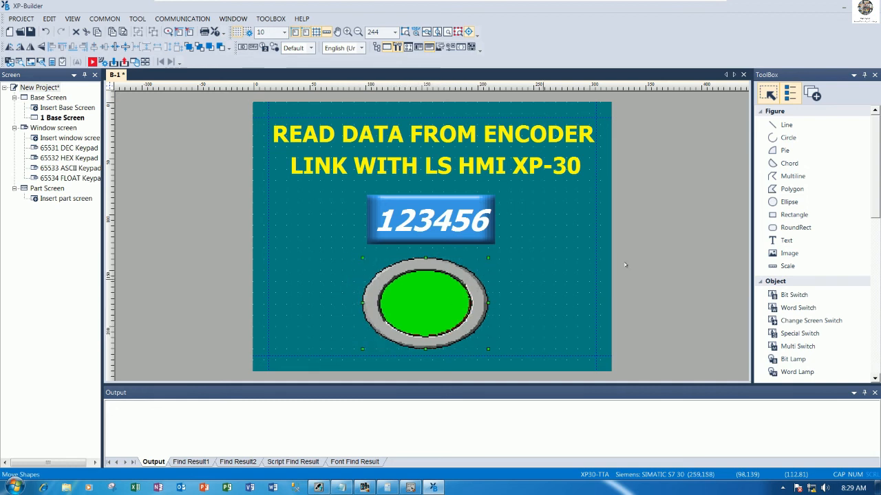
left_click(645, 269)
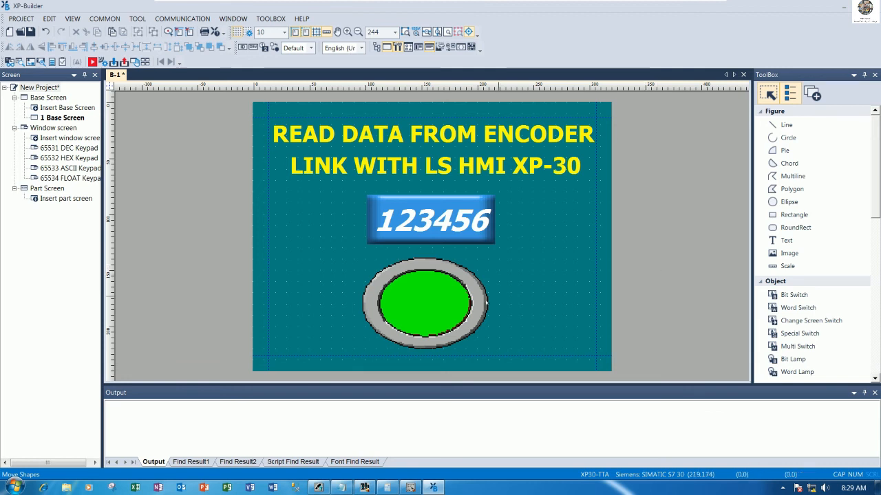
left_click(427, 303)
left_click_drag(484, 302, 490, 297)
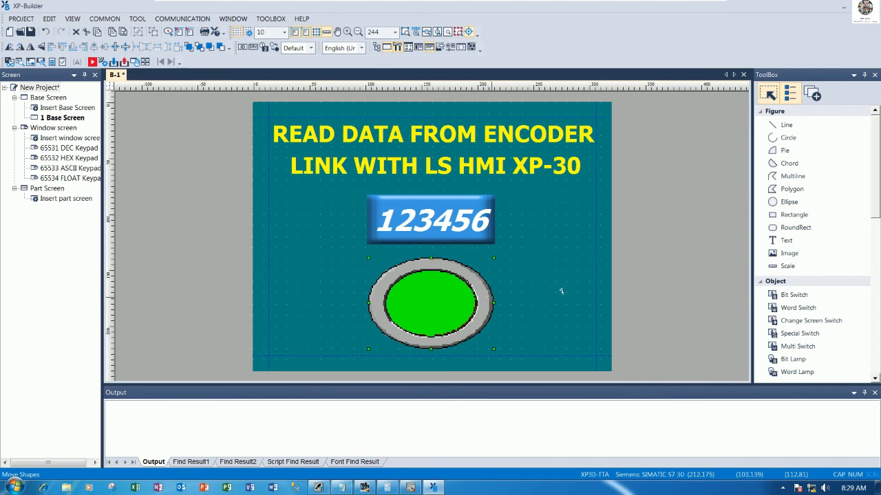
left_click(681, 264)
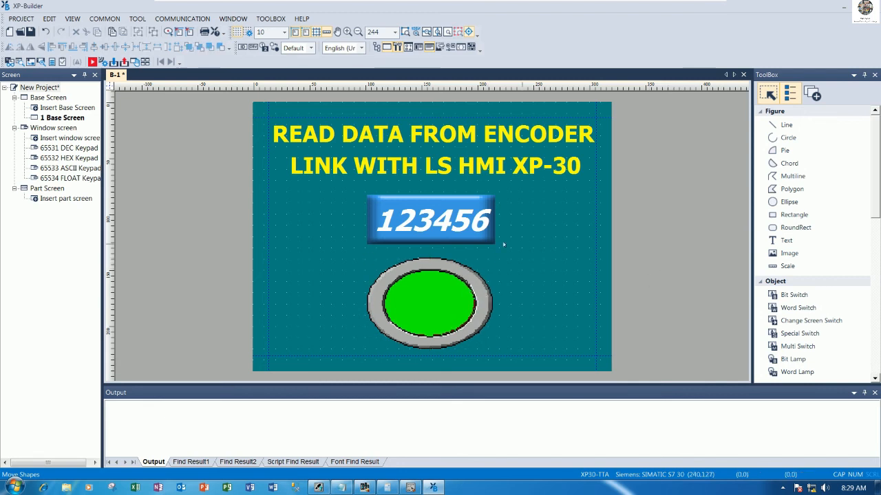
left_click(470, 230)
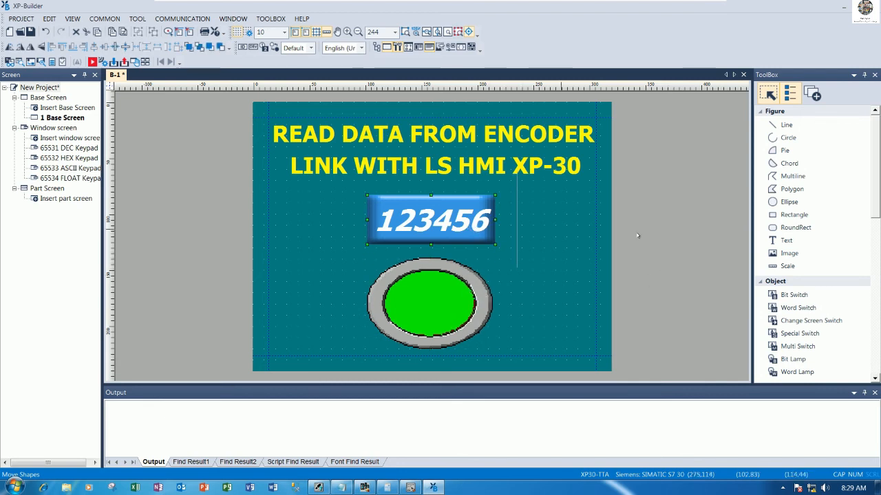
left_click(665, 239)
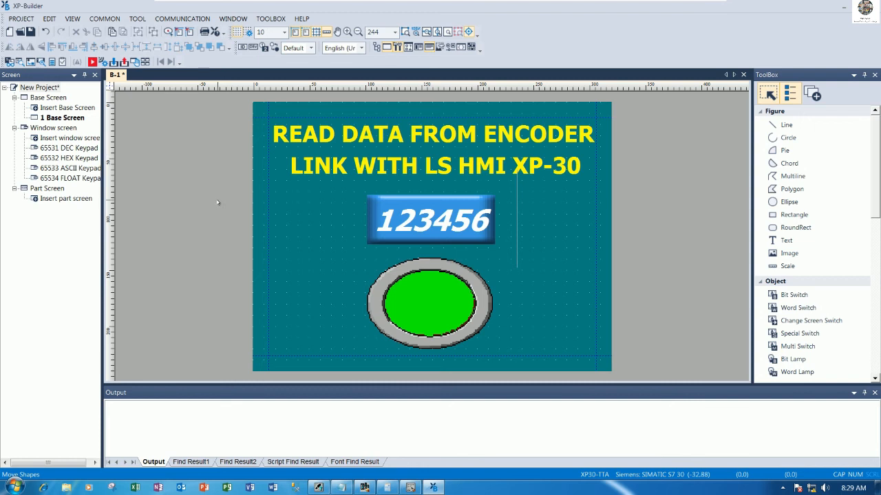
Ping 192.168.0.2 from a Windows command prompt to check the network connection, and minimize the prompt
key("super+r")
type("cmd")
key("Return")
type("PING")
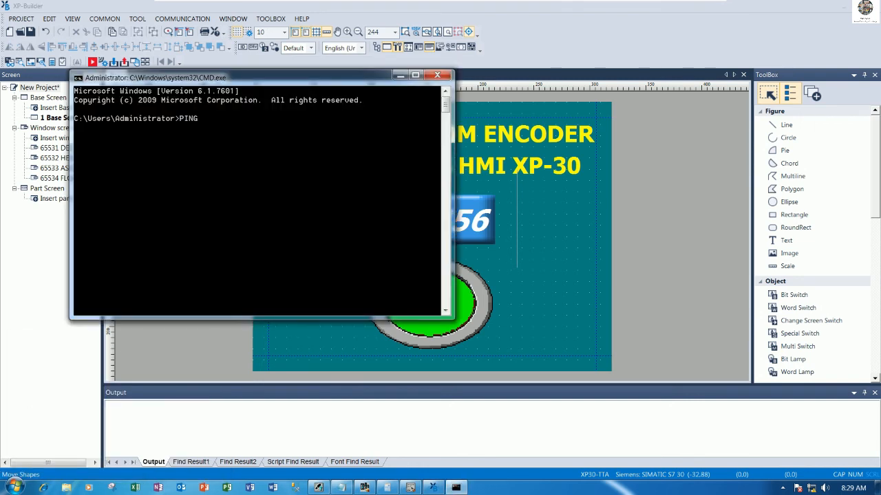
type(" 192.168.0.2")
key("Return")
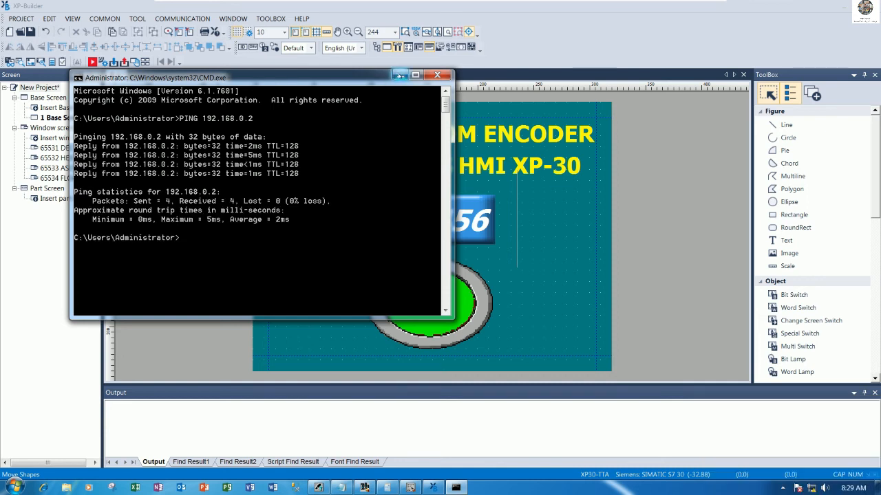
left_click(399, 75)
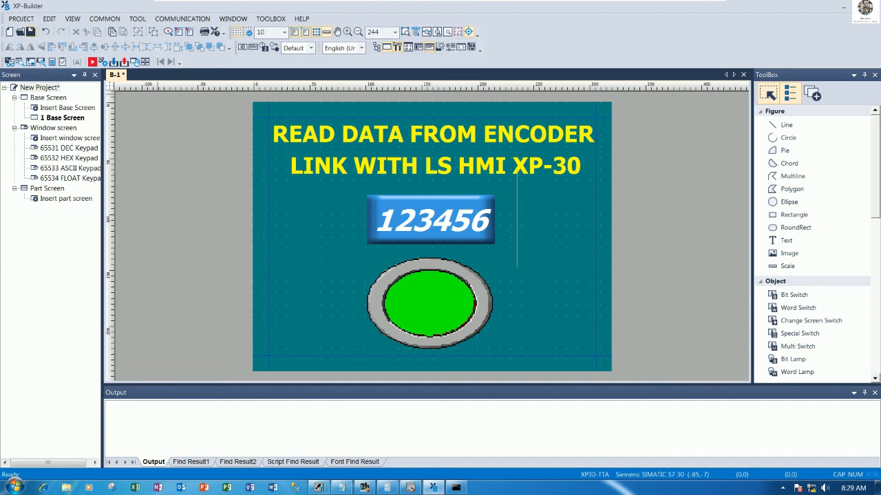
Save the XP-Builder project as ENCODER in the desktop folder HMI LS Encoder
key("ctrl+s")
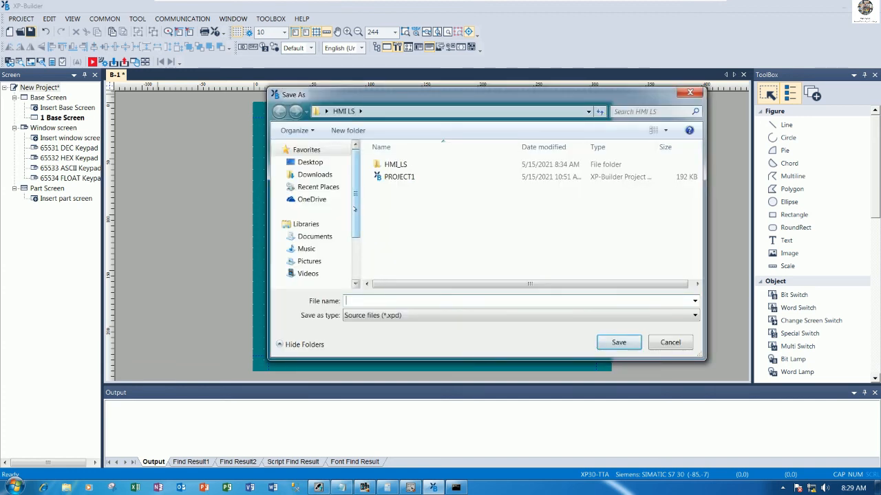
left_click(309, 161)
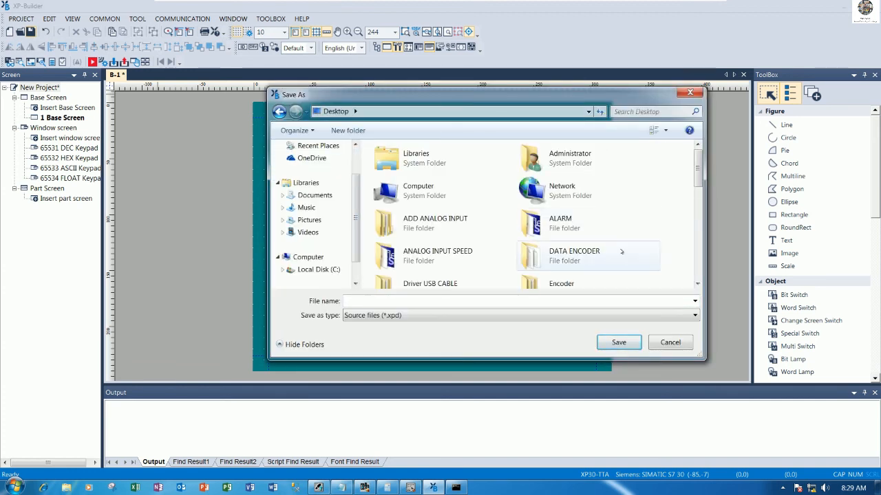
left_click_drag(693, 183, 697, 217)
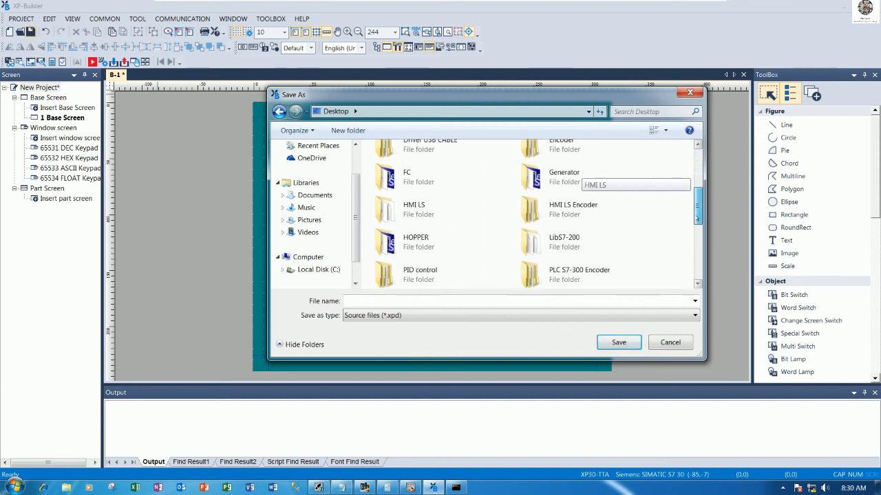
double_click(573, 209)
left_click(412, 301)
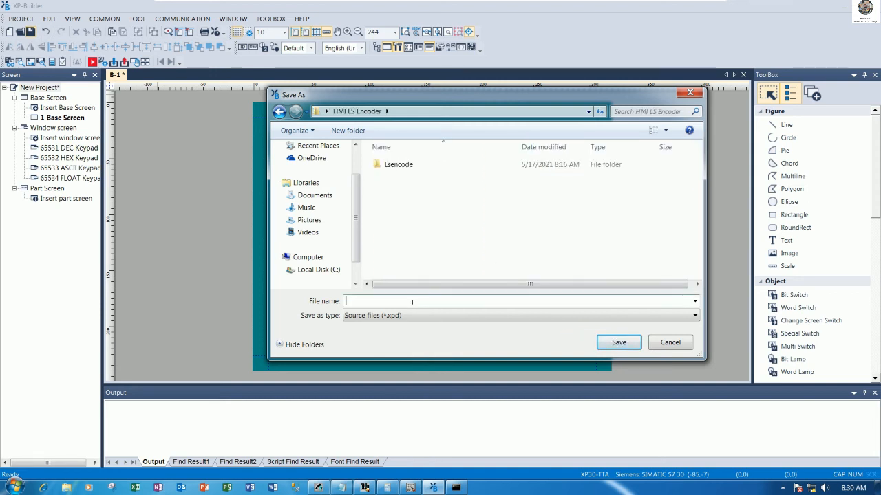
type("ENCODER")
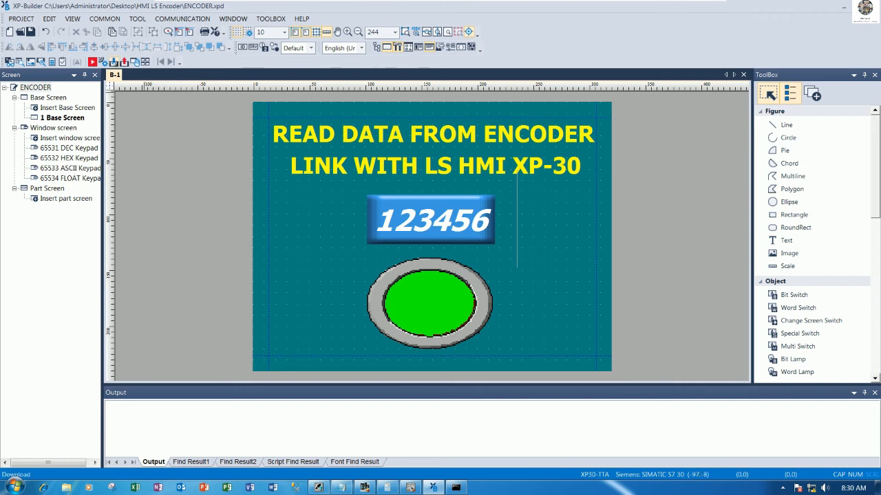
Set the panel download connection to Ethernet at 192.168.0.2, port 2143, through the 192.168.0.253 Intel PRO/1000 adapter
left_click(114, 62)
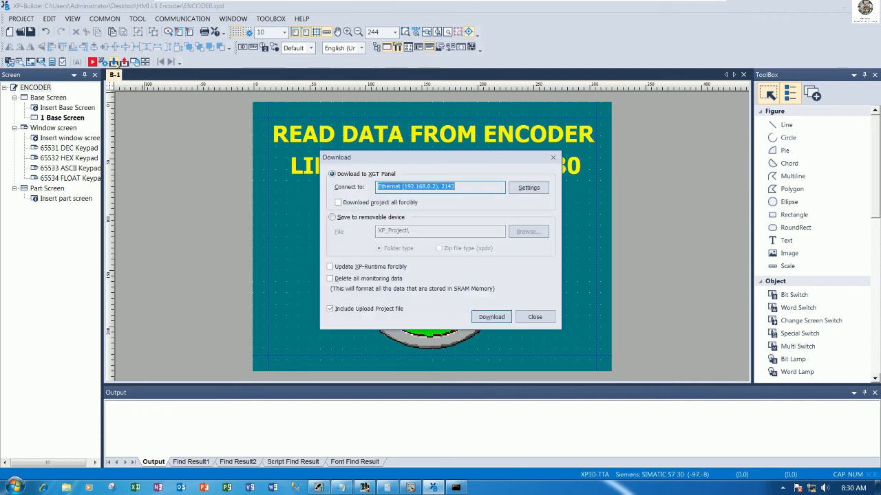
left_click(530, 187)
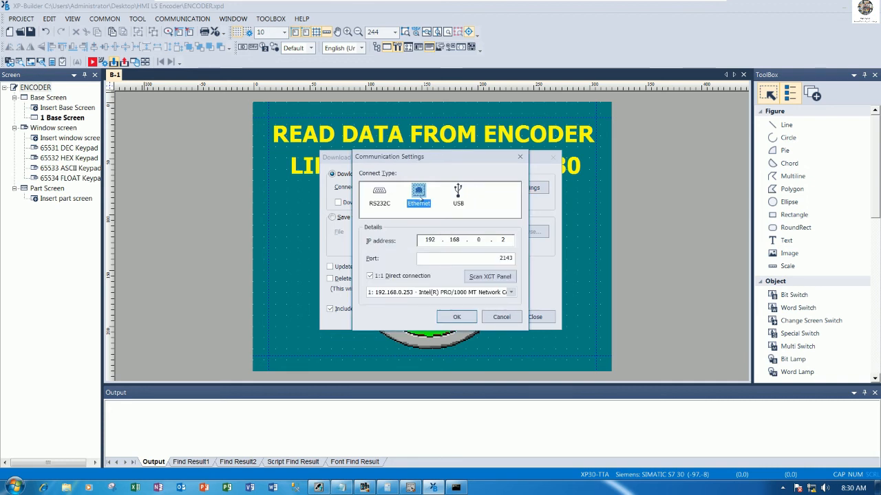
left_click(379, 193)
left_click(418, 195)
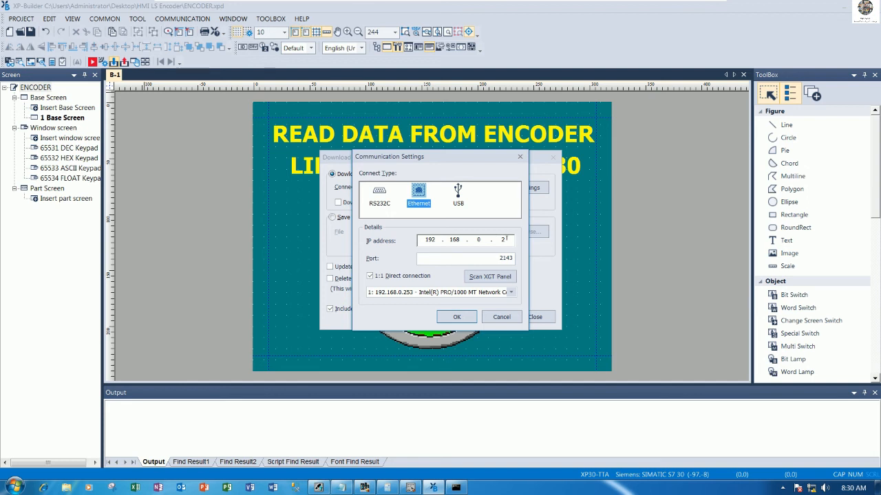
left_click(441, 291)
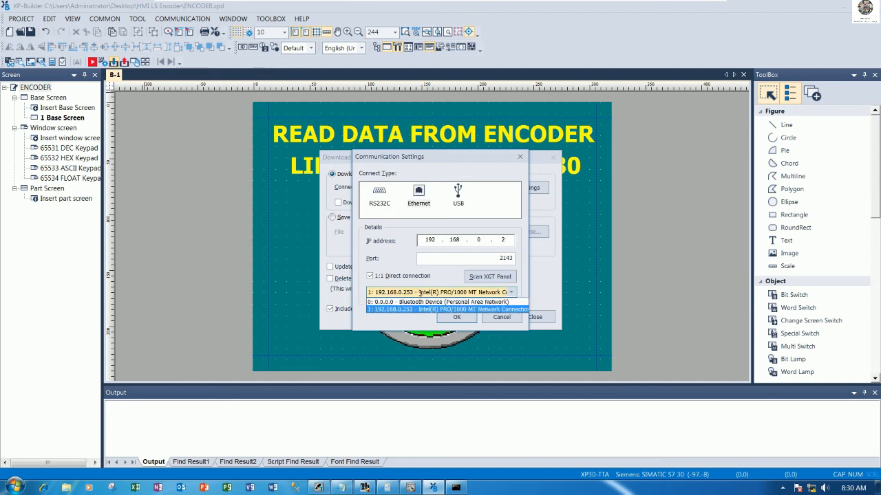
left_click(417, 310)
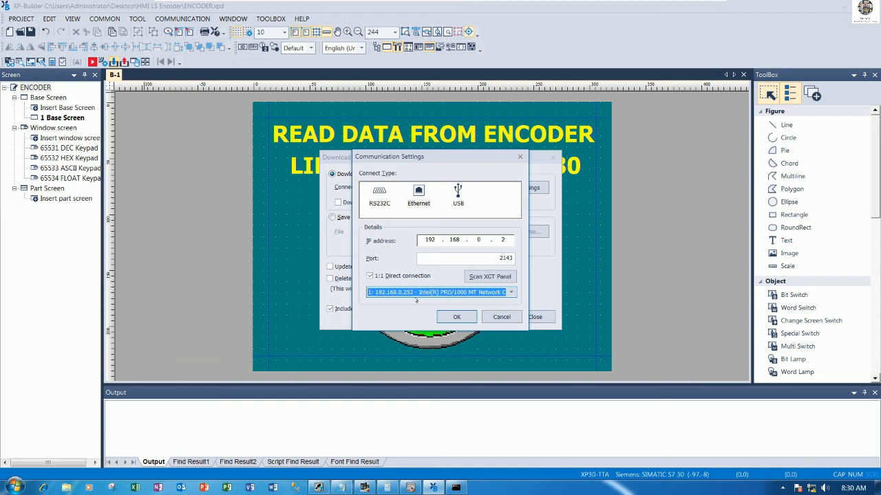
left_click(457, 316)
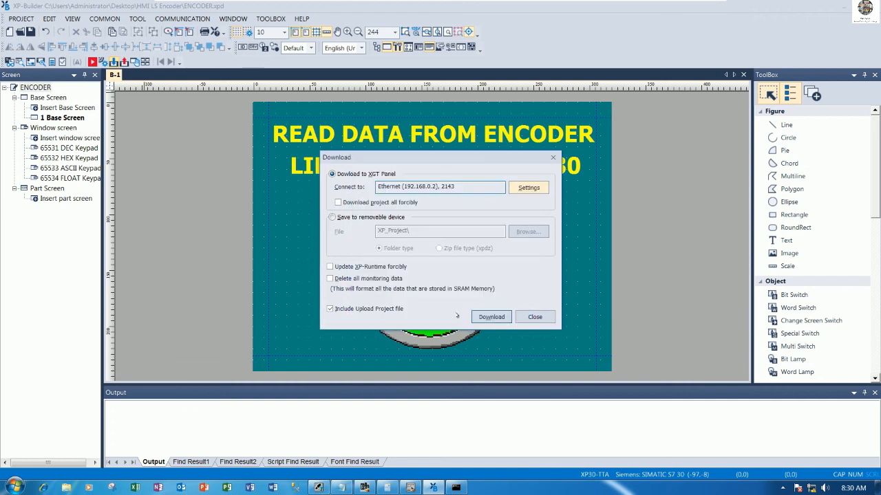
Download the HMI project to the XGT panel and check the counter network in the online OB1 view of LAD/STL/FBD
left_click(492, 317)
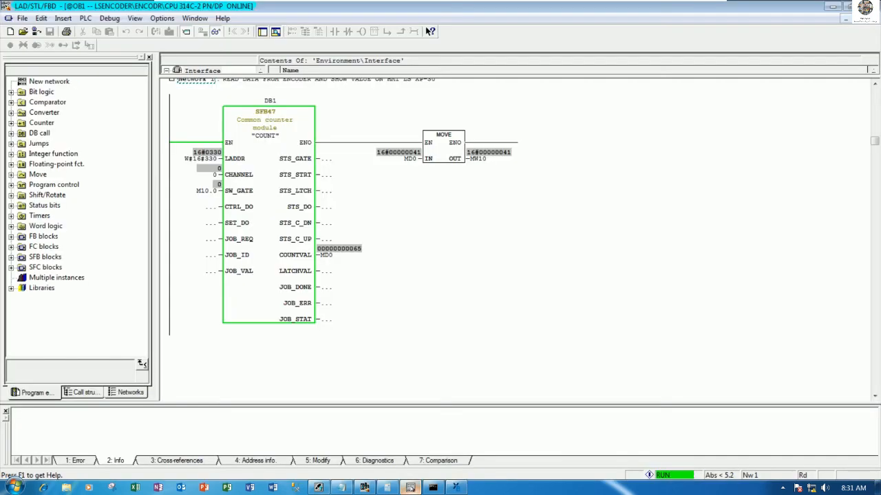
left_click(410, 487)
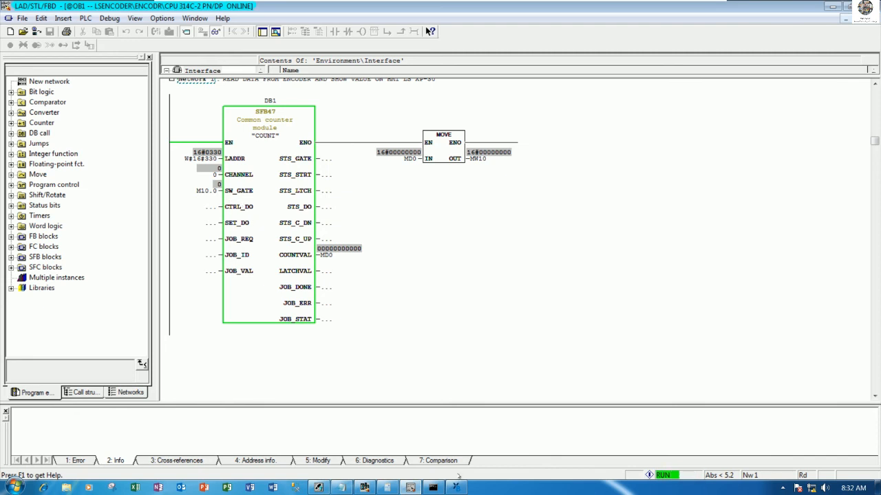
Switch to XP-Builder and change the M10.0 bit switch's action type to On
left_click(455, 487)
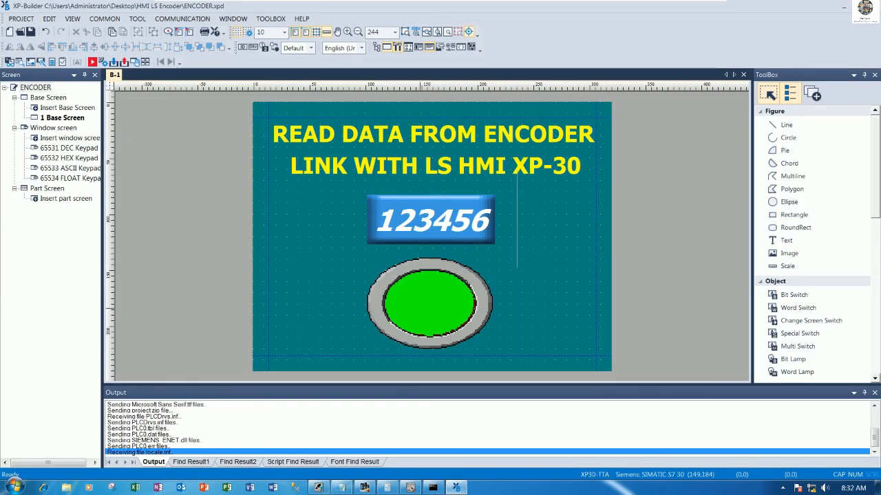
double_click(420, 309)
left_click(478, 131)
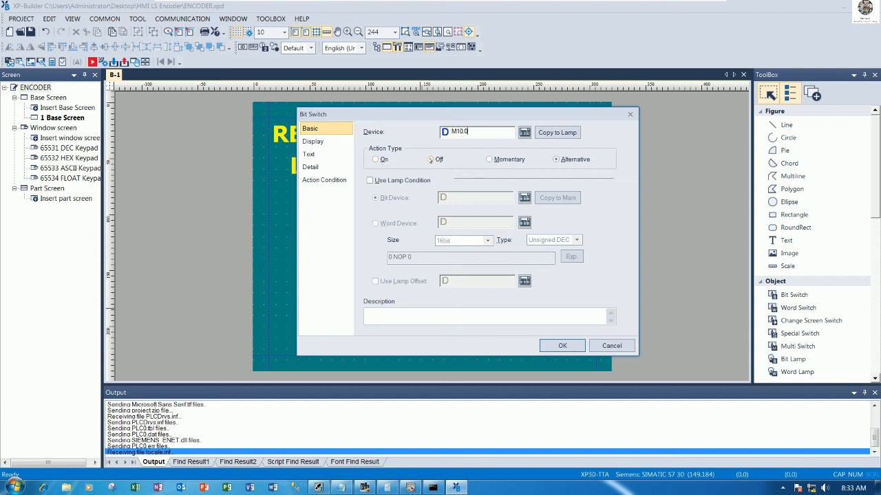
left_click(378, 159)
left_click(562, 345)
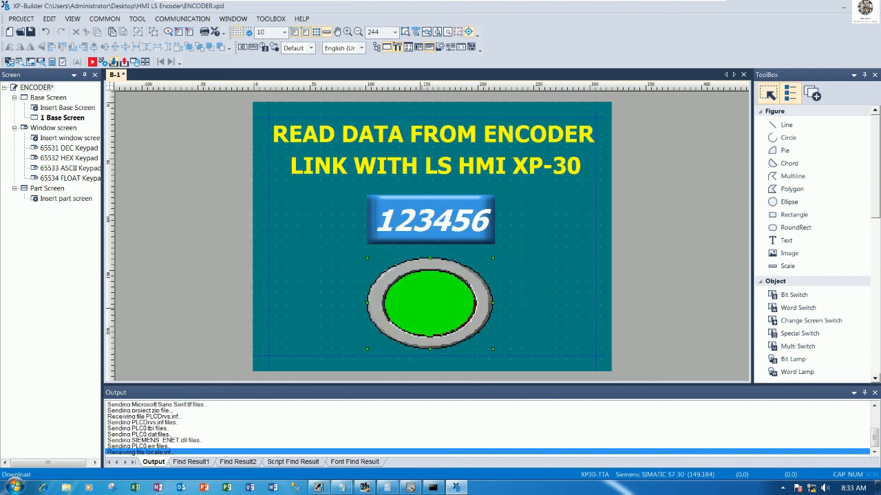
Download the modified HMI project to the panel and check the SW_GATE input in the online OB1 in LAD/STL/FBD
left_click(203, 31)
left_click(492, 317)
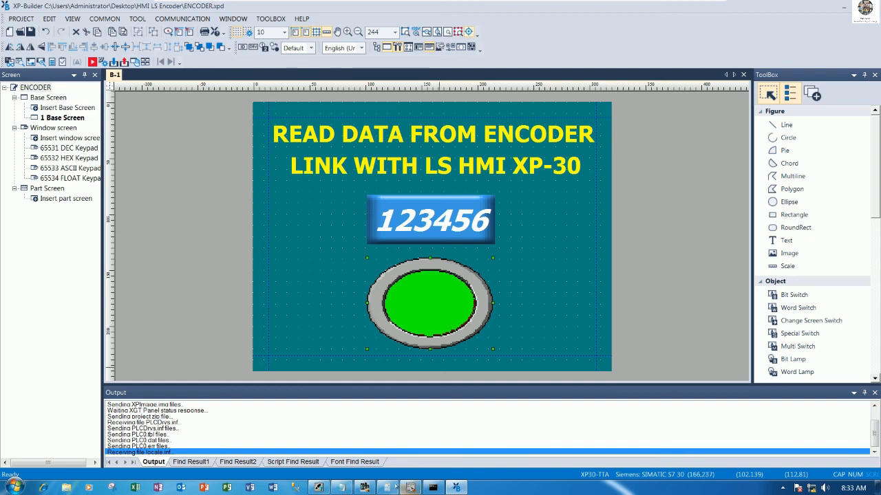
left_click(411, 488)
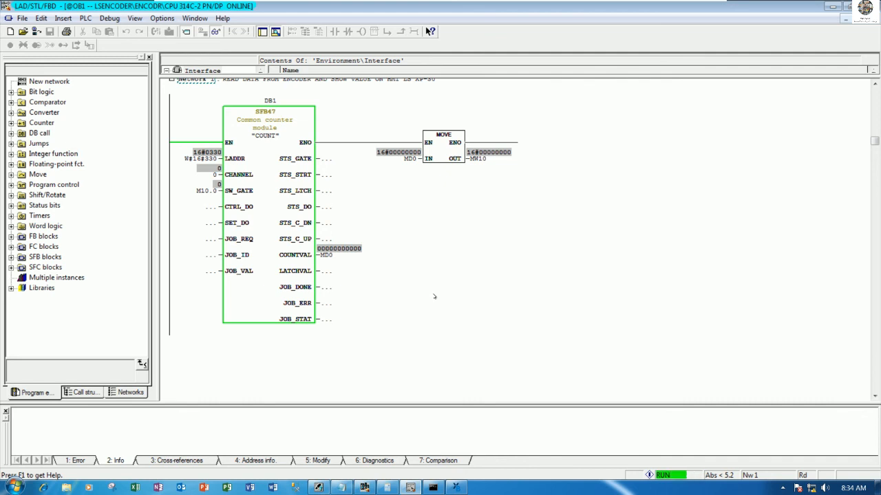
Reassign M10.0 as the bit switch's device through the bit device editor in XP-Builder
left_click(455, 487)
double_click(474, 335)
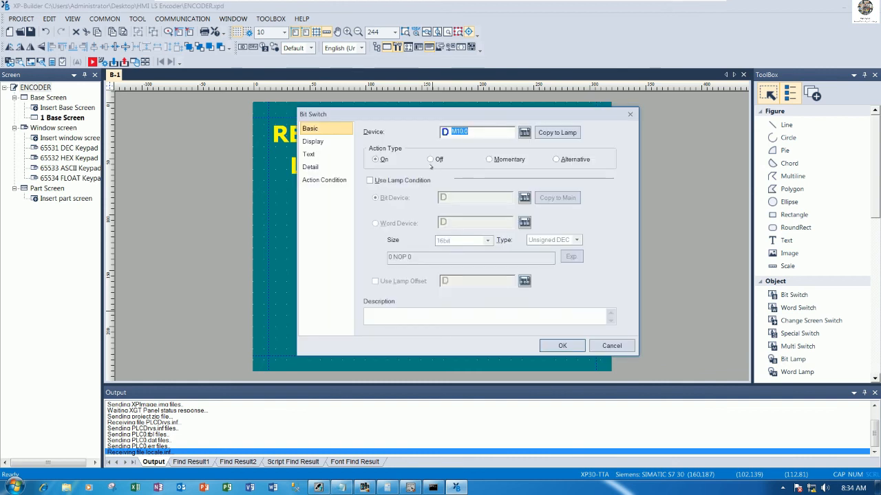
left_click(481, 130)
left_click(524, 131)
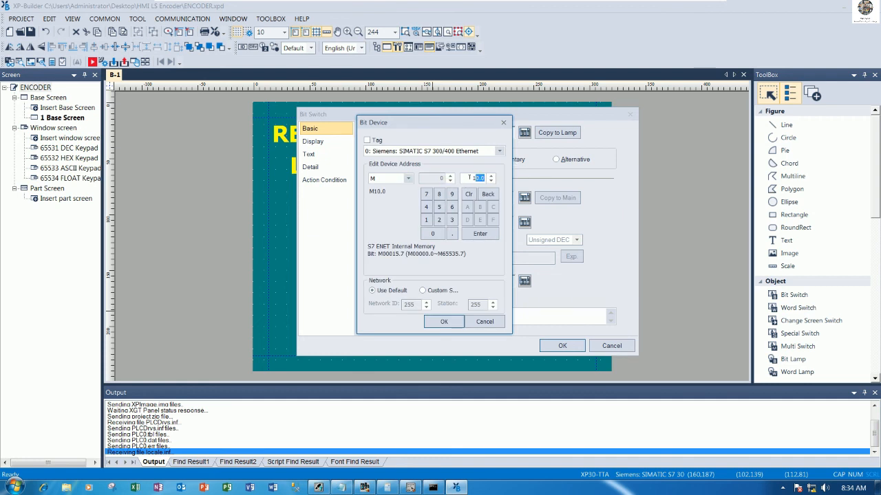
left_click(442, 322)
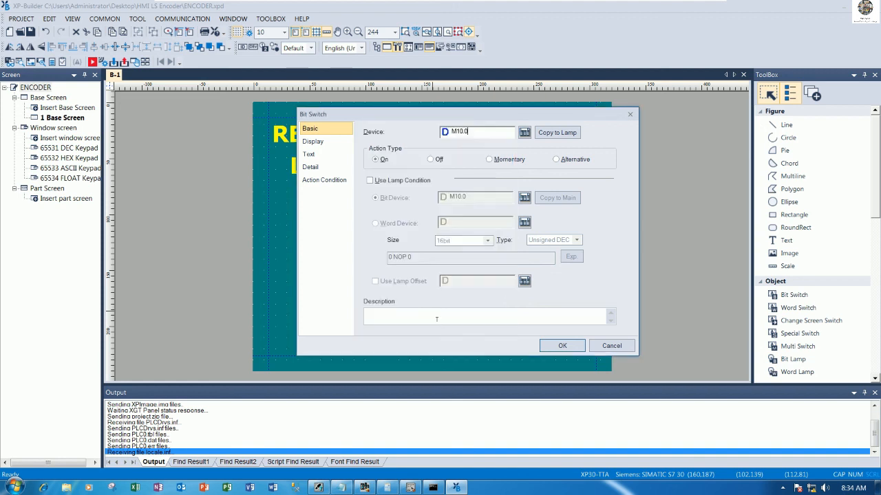
left_click(554, 346)
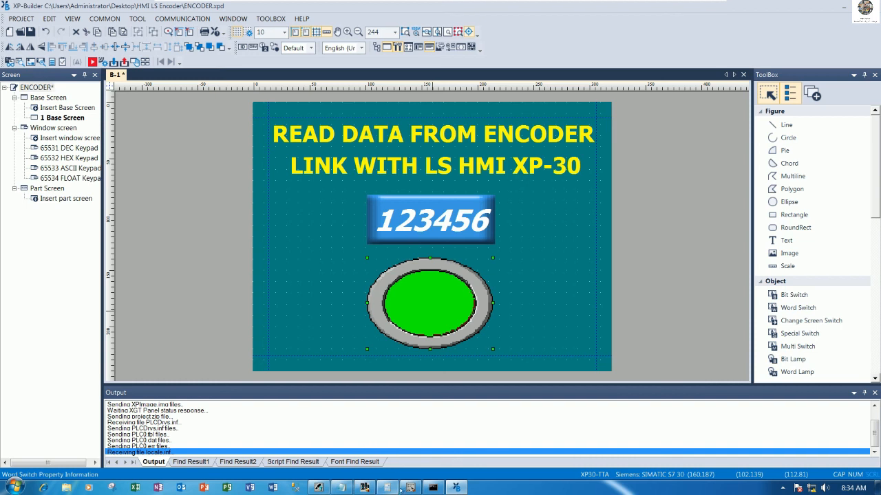
Examine the SW_GATE address of the COUNT block in online OB1, and close the LAD/STL/FBD editor
left_click(410, 487)
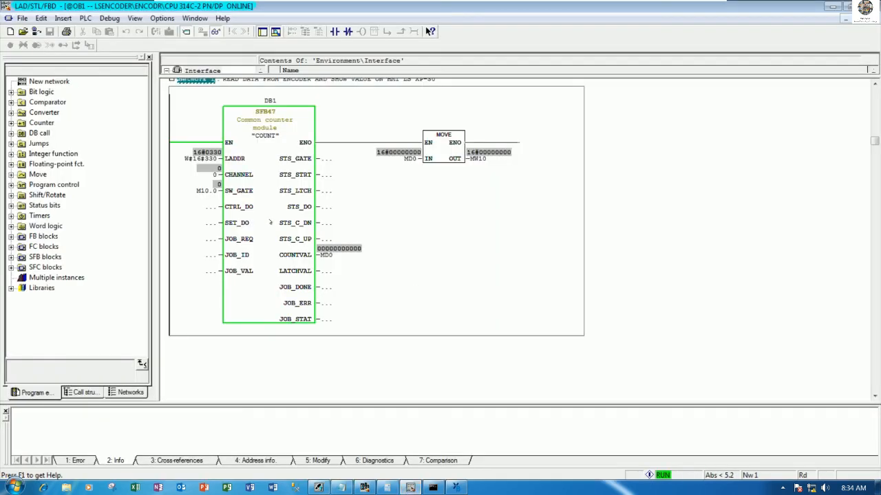
left_click(206, 192)
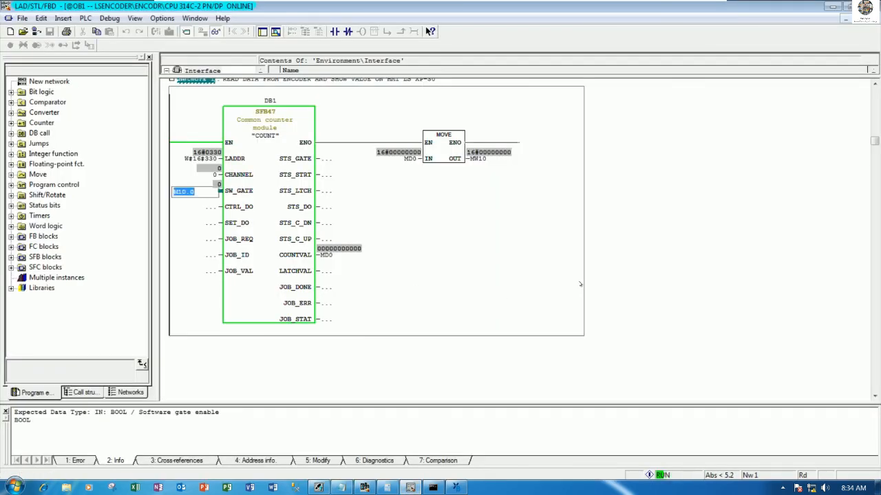
key("Return")
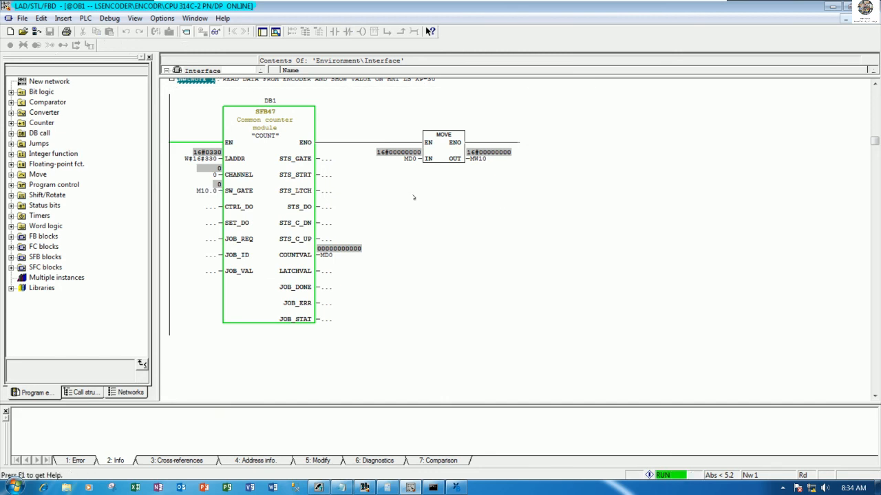
left_click(577, 244)
left_click(652, 244)
left_click(867, 6)
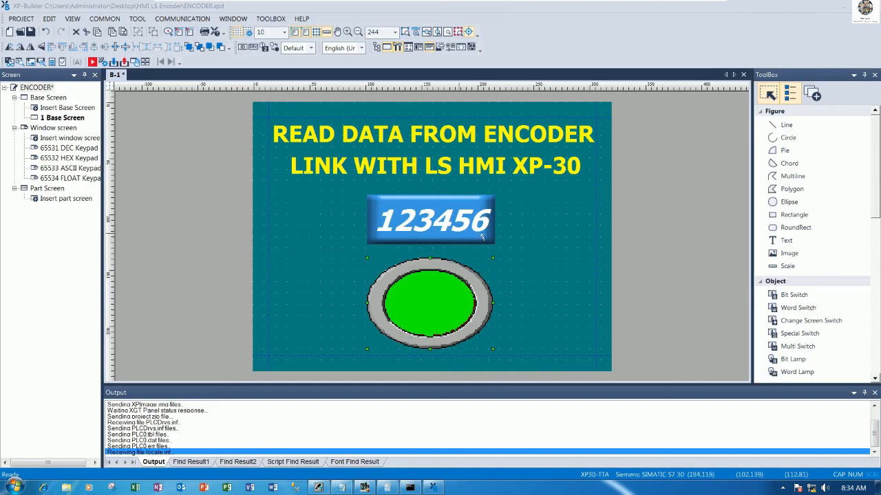
Download System data, OB1, DB1 and SFB47 from SIMATIC Manager to the CPU, overwriting existing blocks and restarting the module
left_click(320, 488)
left_click_drag(389, 136, 117, 43)
key("ctrl+c")
key("ctrl+v")
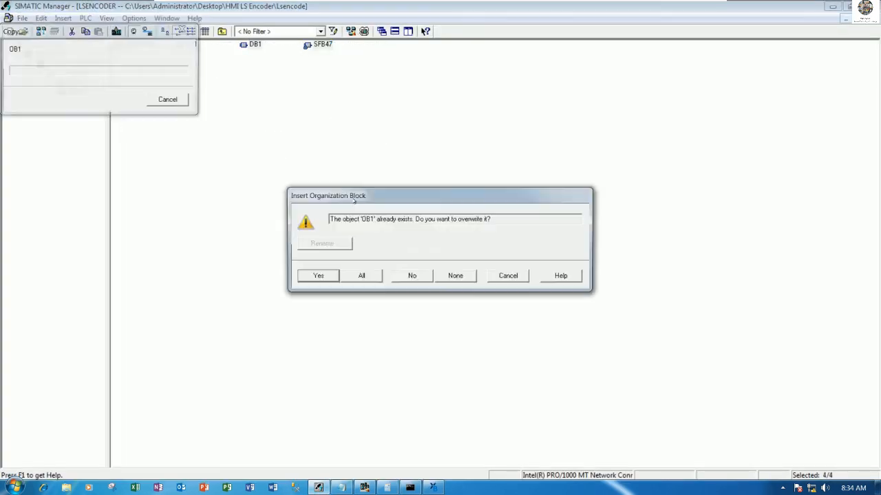
left_click(379, 276)
left_click(387, 265)
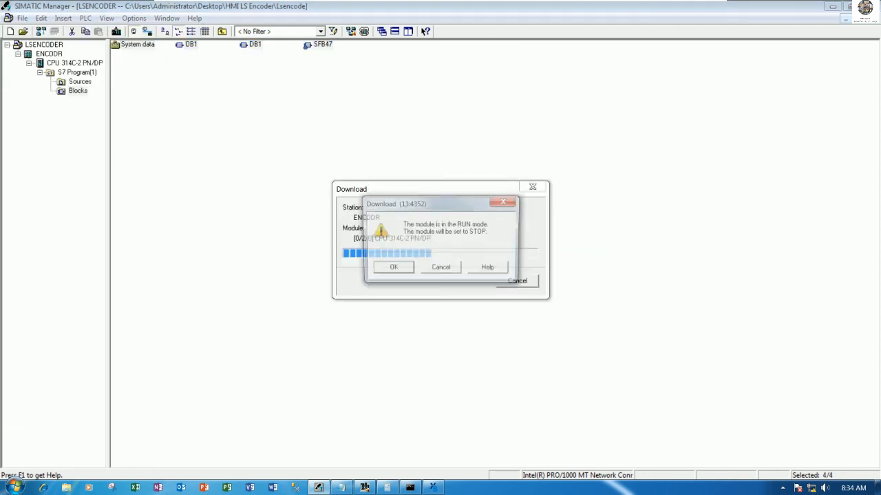
left_click(389, 269)
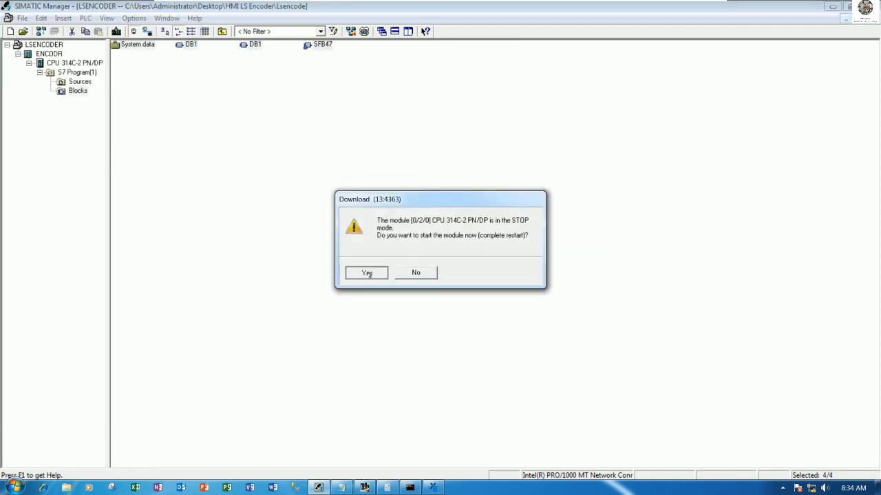
left_click(363, 271)
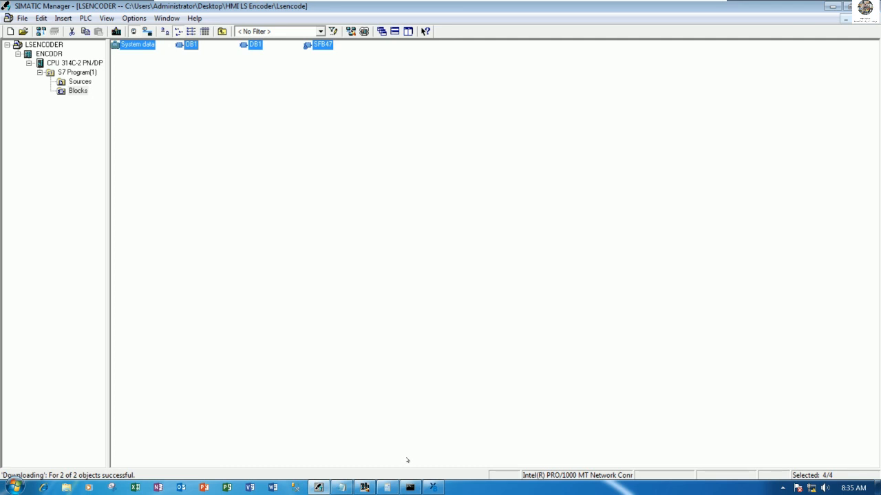
Open OB1 from the project's blocks and change the COUNT block's SW_GATE address to M100.0
left_click(411, 487)
left_click(411, 488)
left_click(222, 75)
left_click(190, 44)
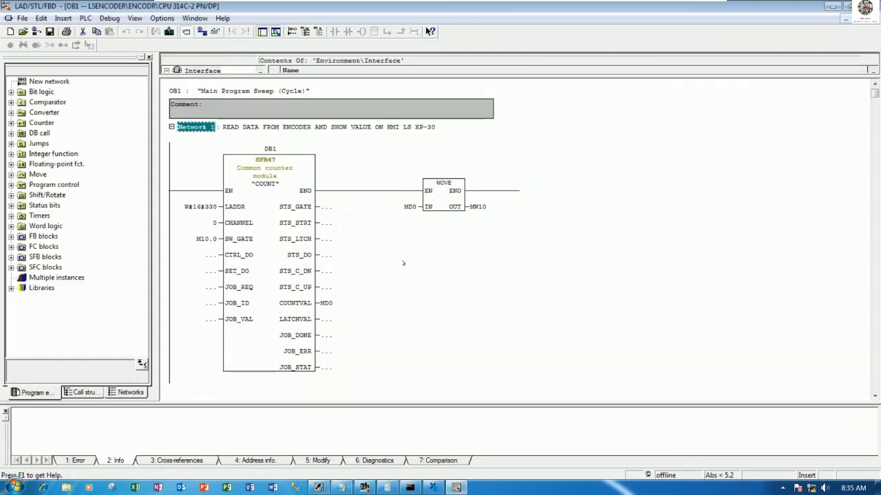
left_click(491, 280)
left_click(207, 240)
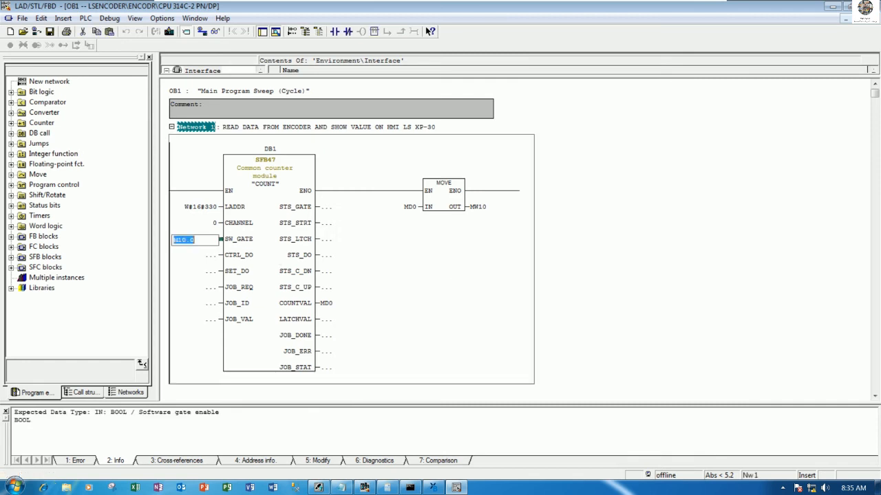
left_click(183, 240)
type("0")
key("Return")
left_click(629, 286)
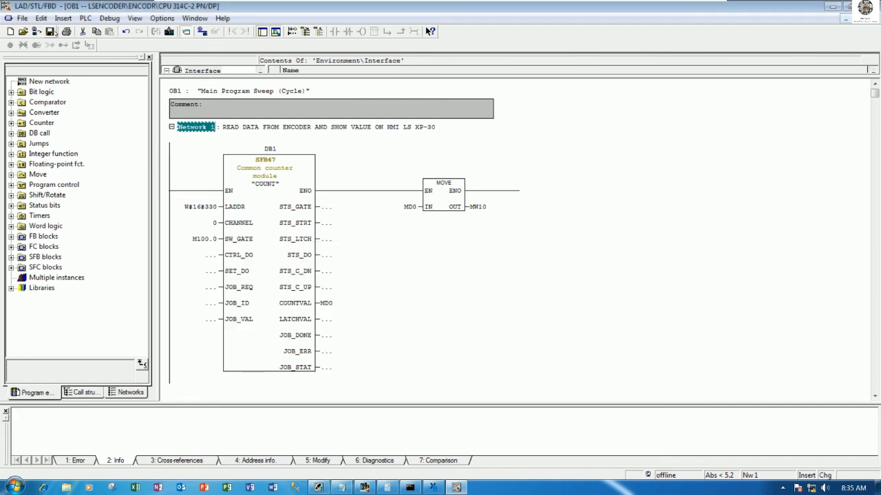
Save OB1, download it to the CPU and turn on online monitoring of the network
left_click(51, 31)
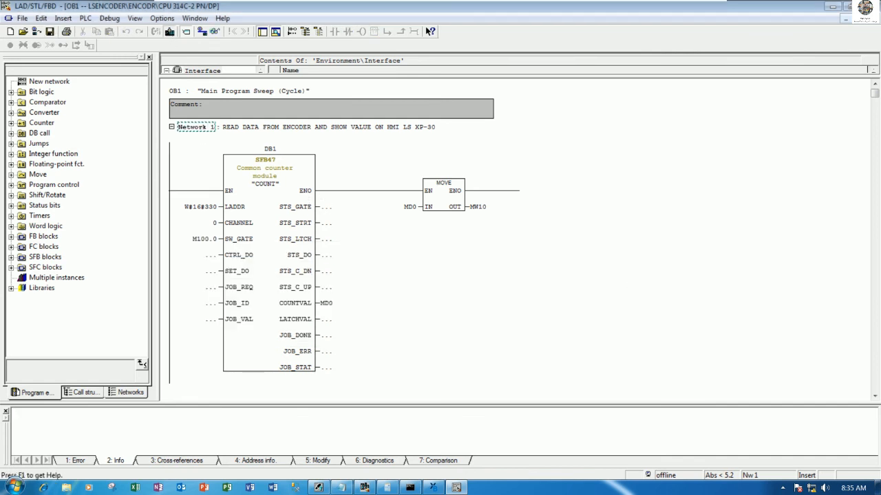
left_click(214, 31)
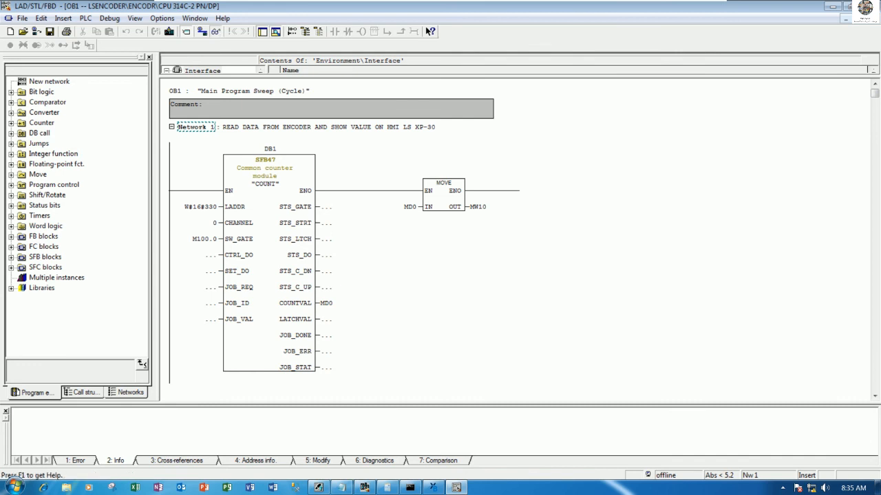
left_click(573, 302)
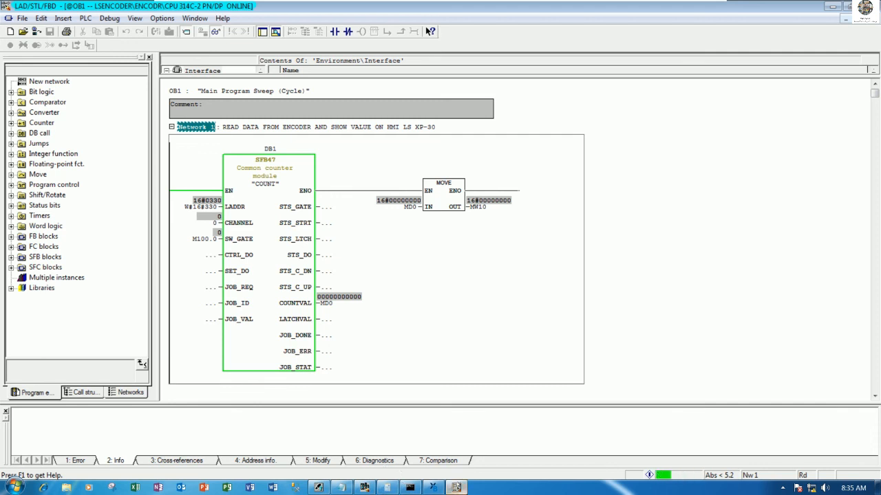
In XP-Builder, set the bit switch's device to M100.0 and its action type to Alternative
left_click(455, 487)
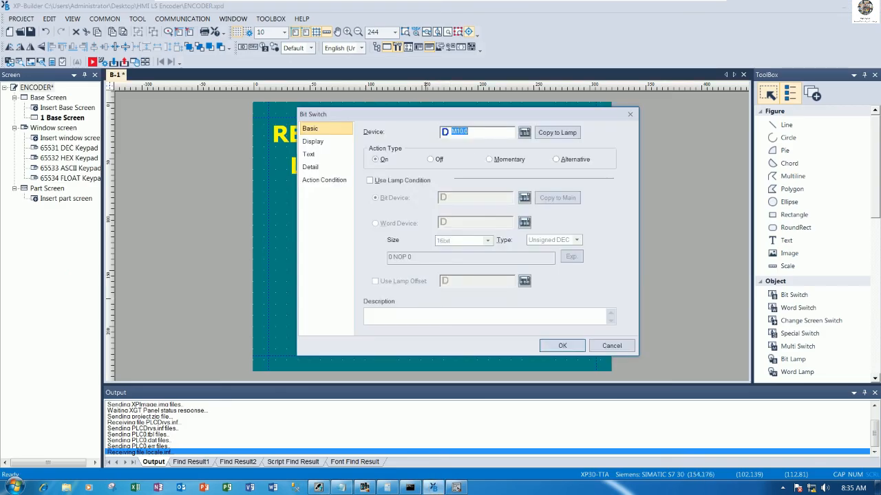
left_click(459, 131)
type("0")
left_click(562, 346)
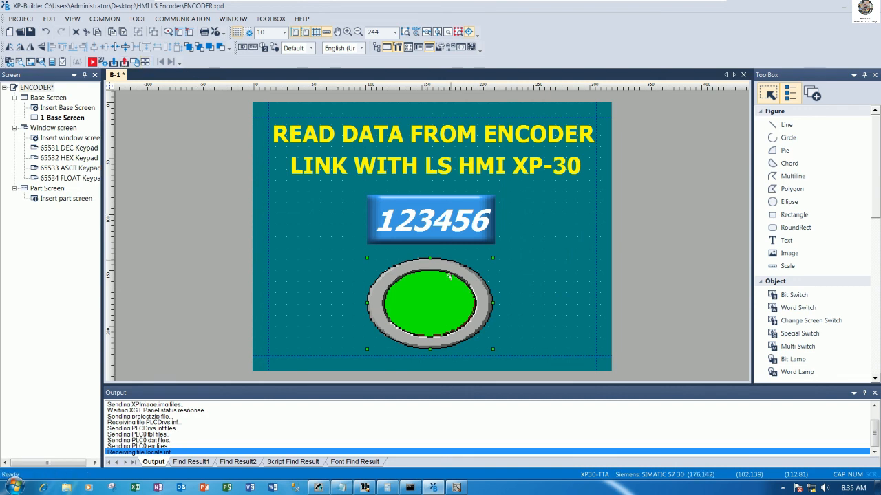
double_click(449, 277)
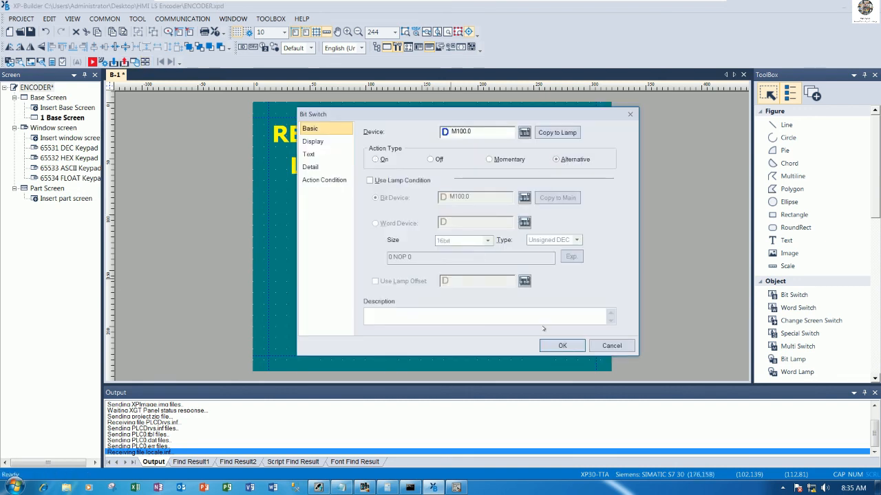
left_click(562, 344)
Save and download the updated HMI project to the XP-30 panel, and return to the online OB1 view in LAD/STL/FBD
key("ctrl+s")
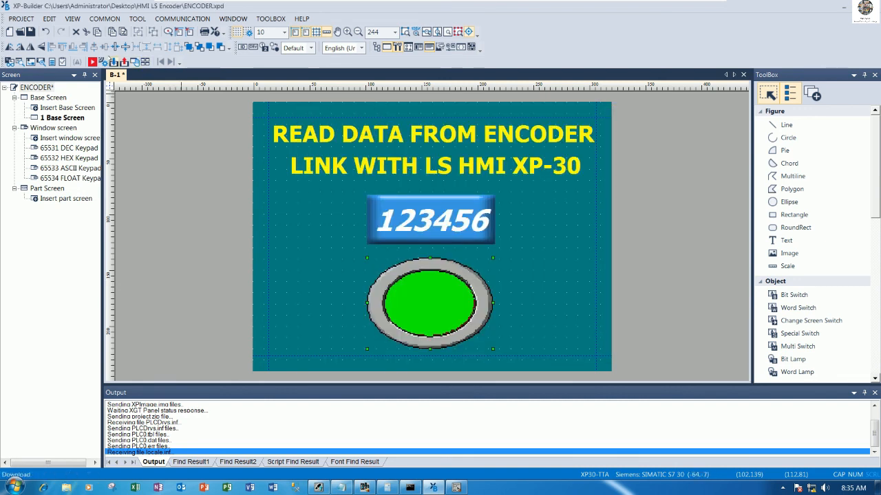
left_click(114, 62)
left_click(492, 318)
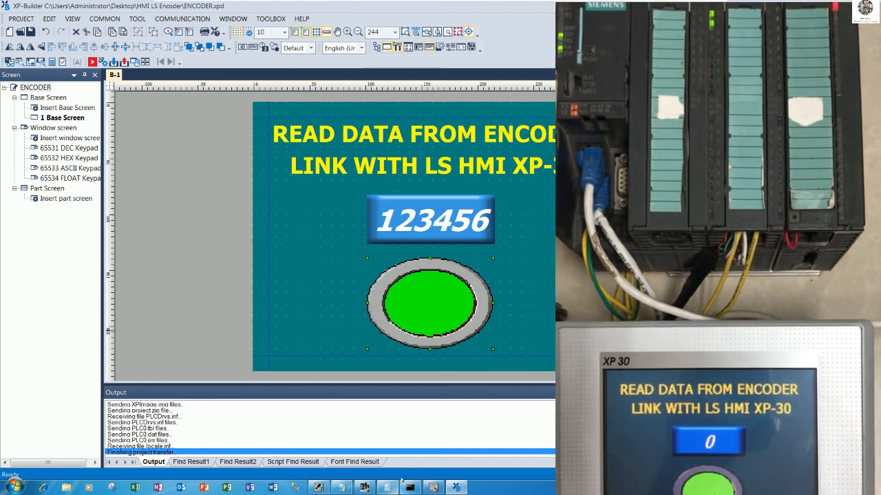
left_click(433, 487)
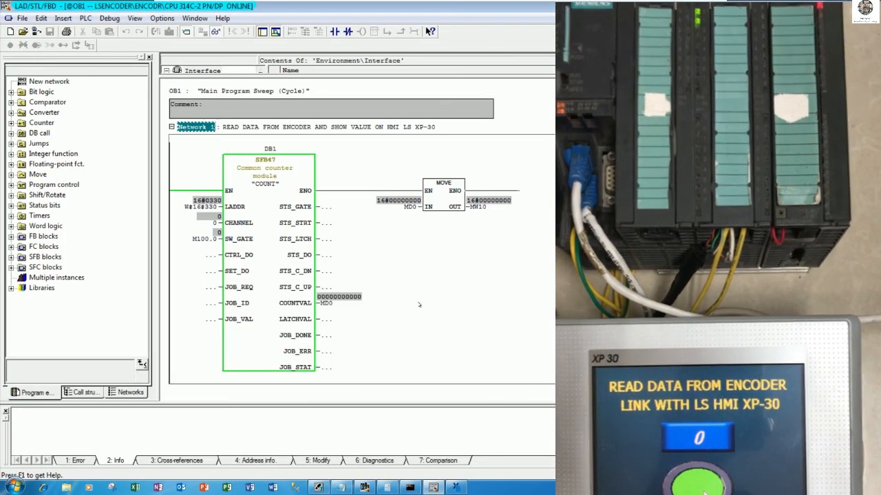